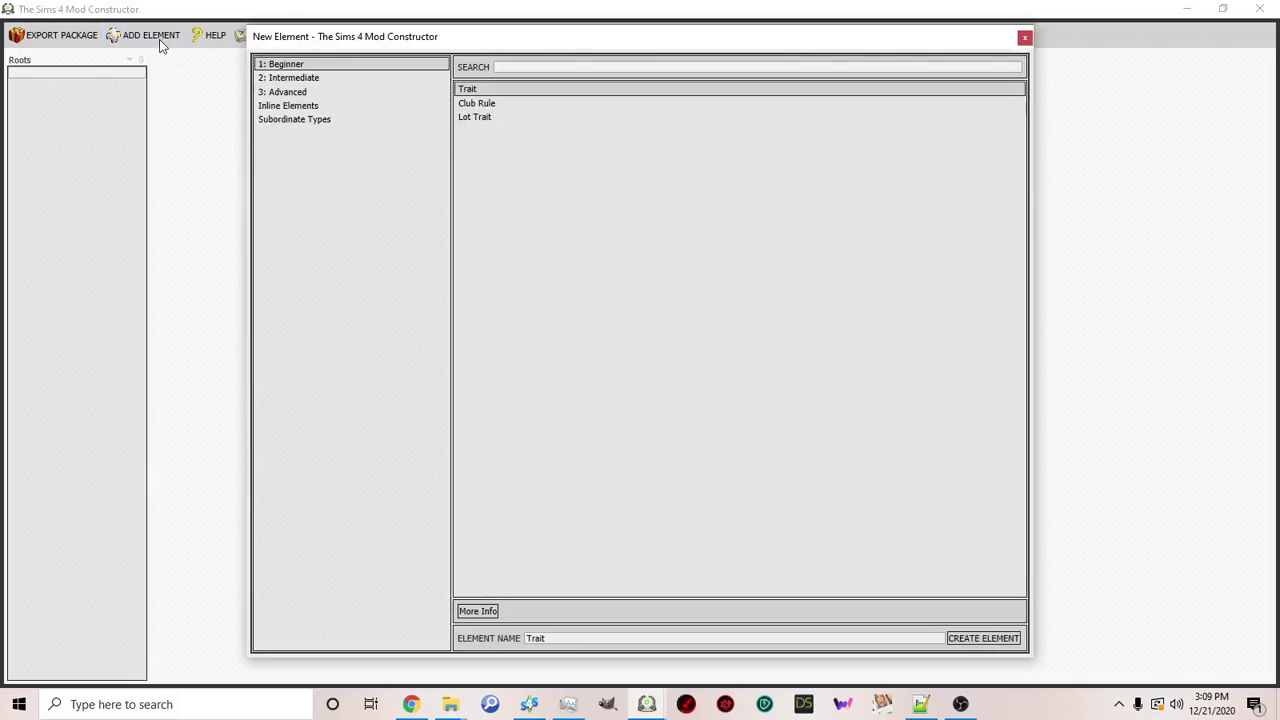
Create a Lot Trait element named "Example Lot Trait" and set its description to "This is an Example.".
left_click(469, 126)
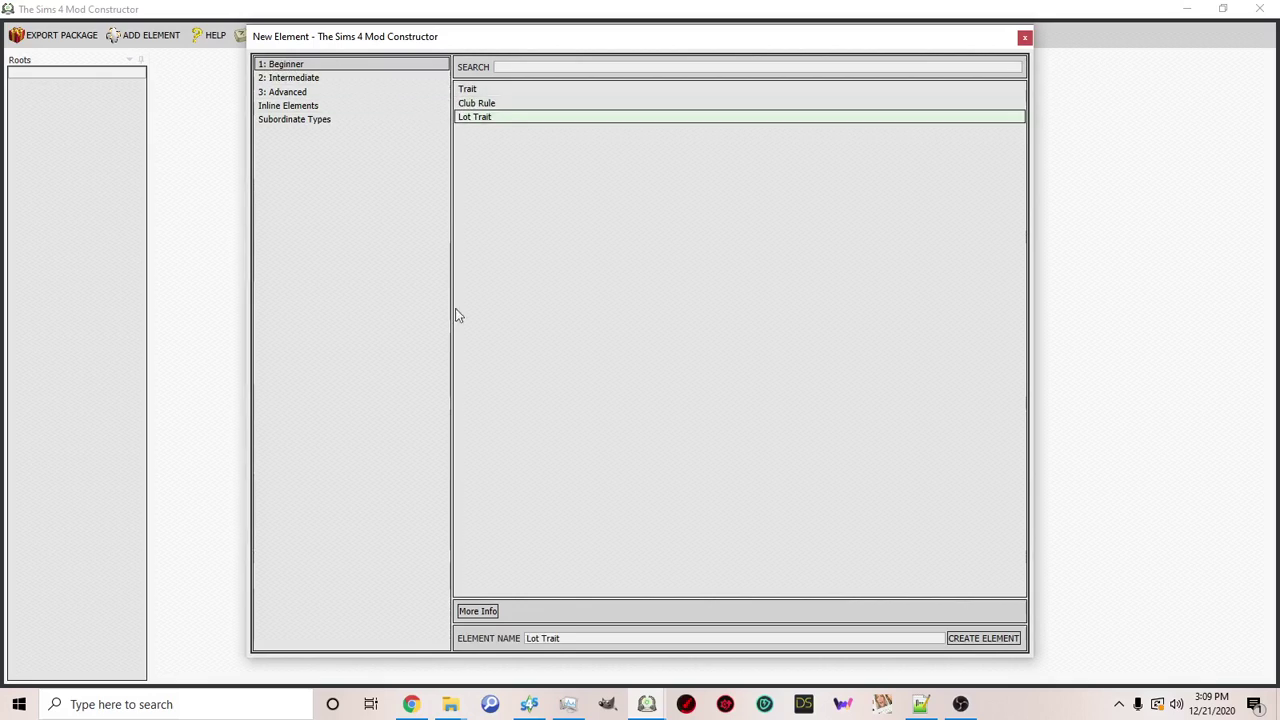
left_click(528, 640)
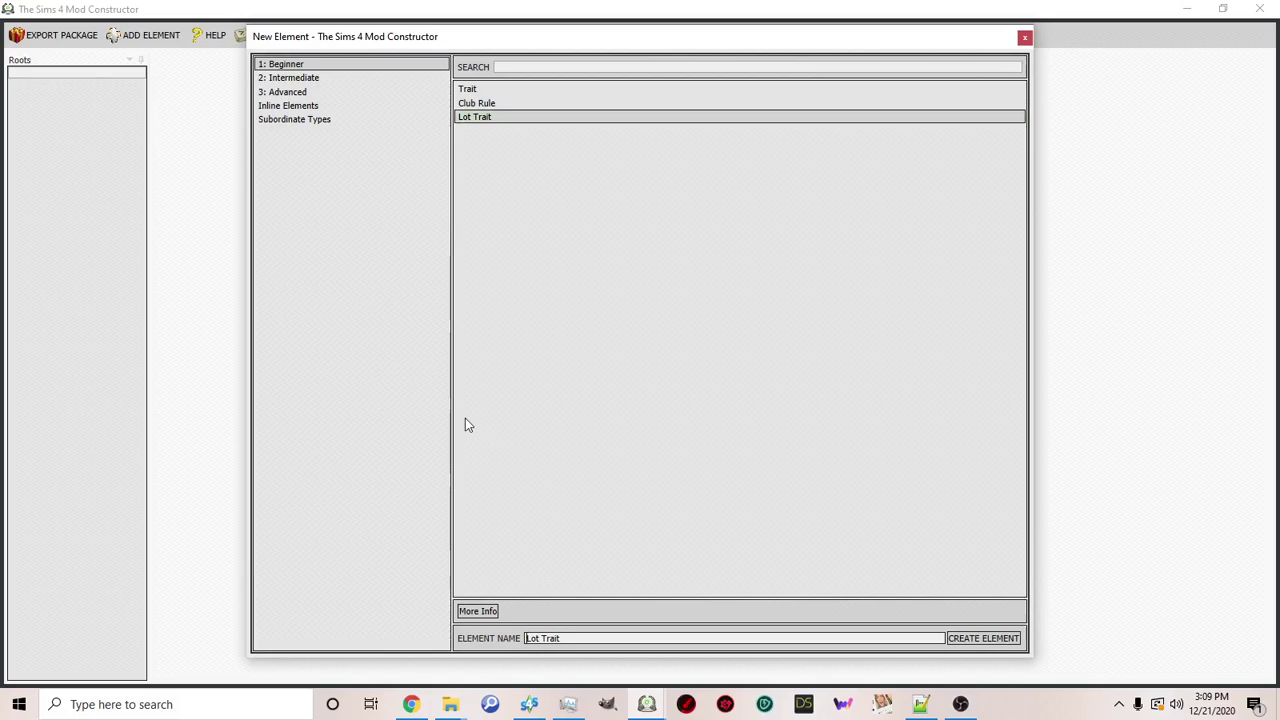
type("Example")
left_click(991, 640)
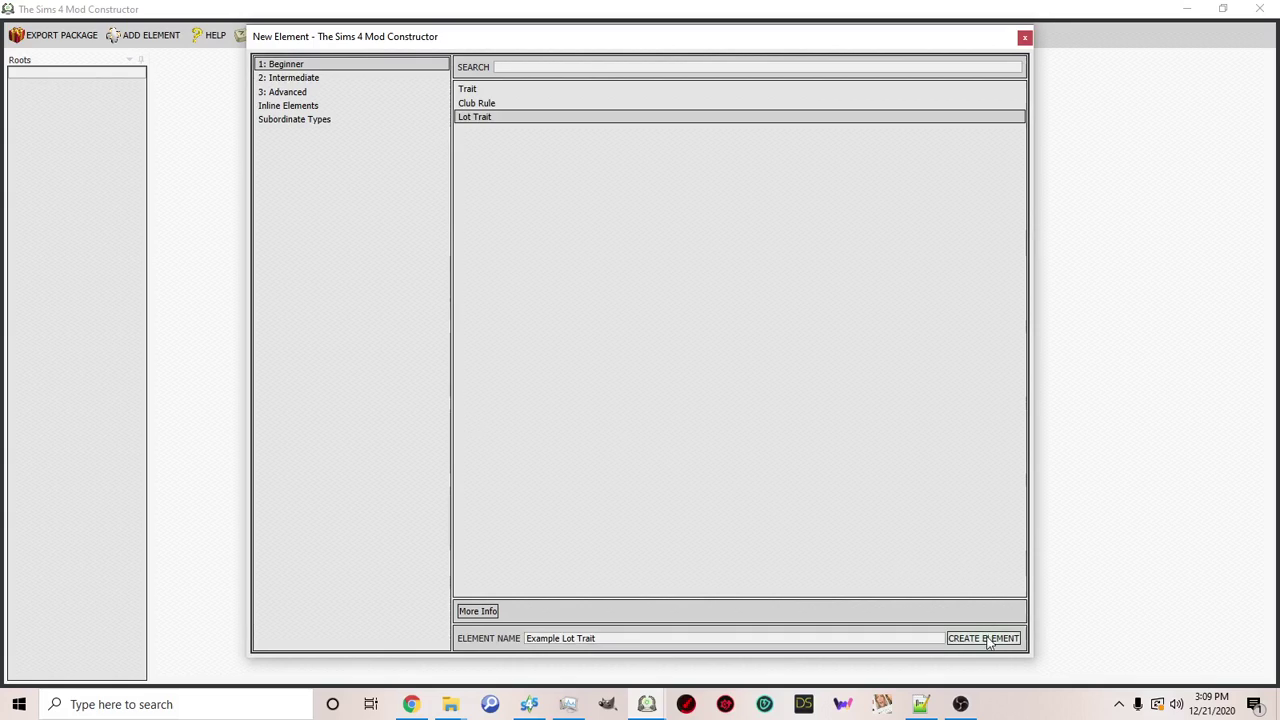
left_click(1024, 37)
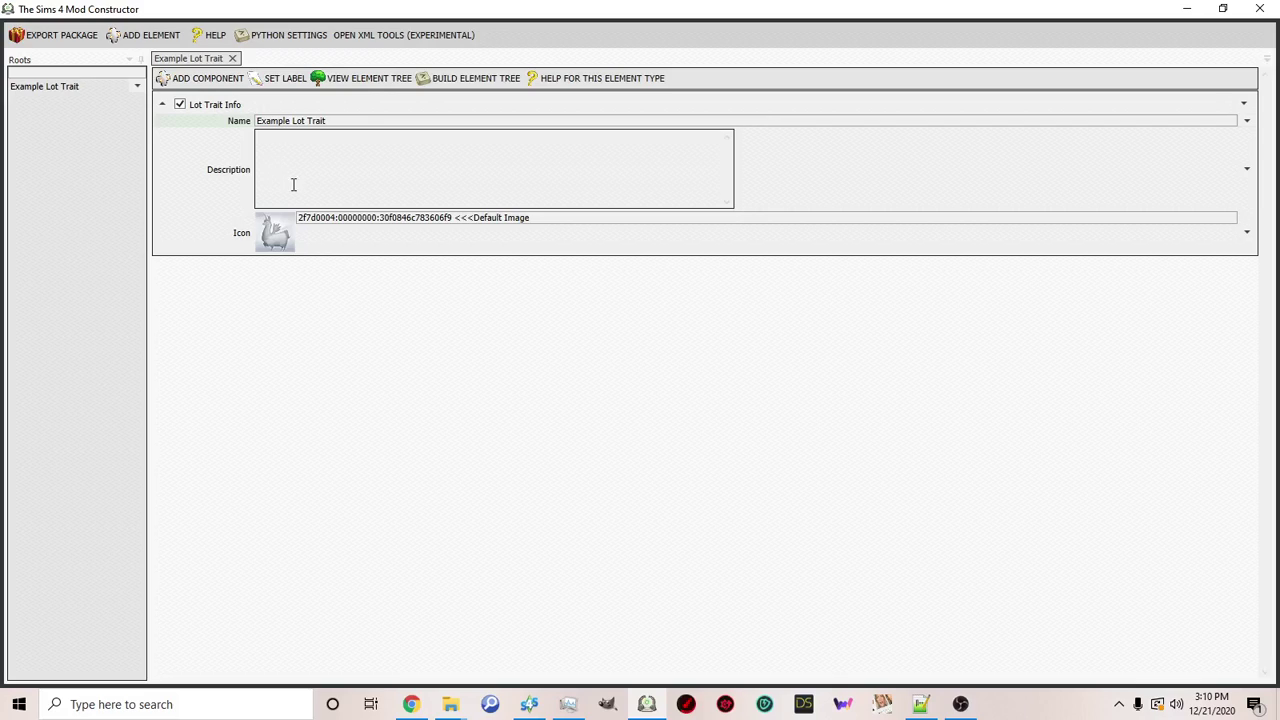
left_click(260, 148)
type("This is an Example.")
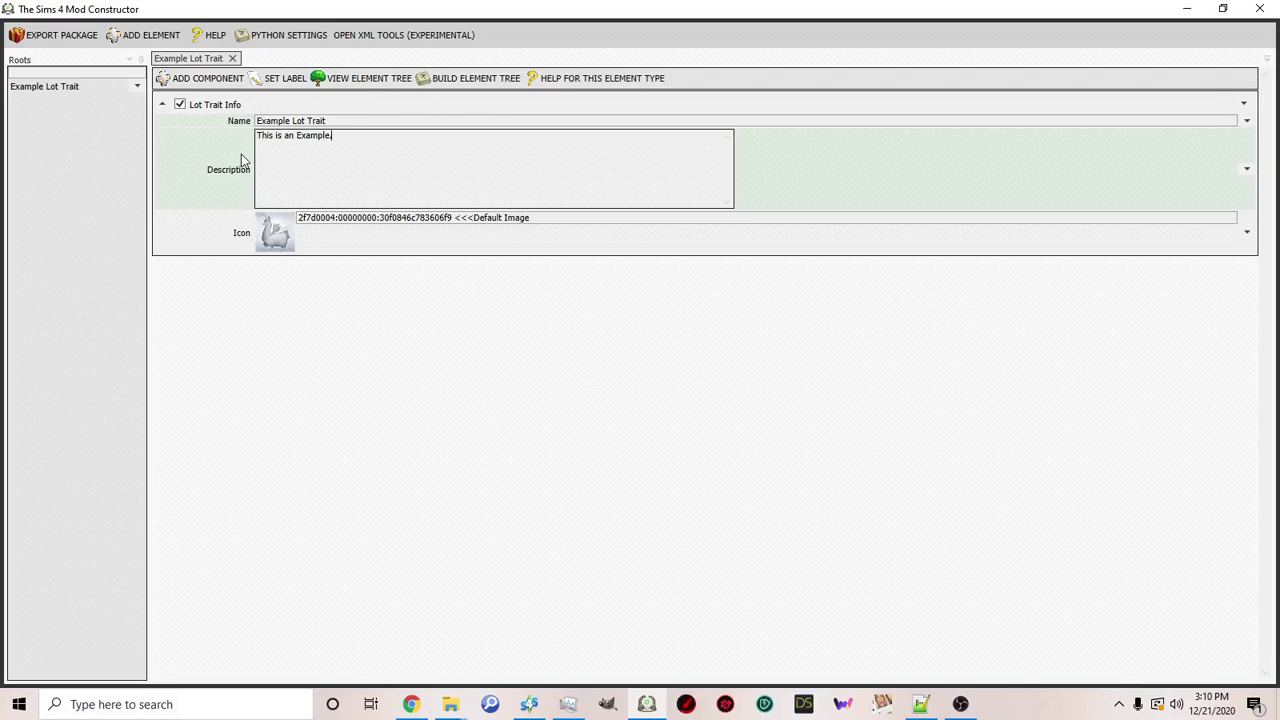
Set the lot trait's icon to the laptop image from the BG Clubs game images.
left_click(270, 238)
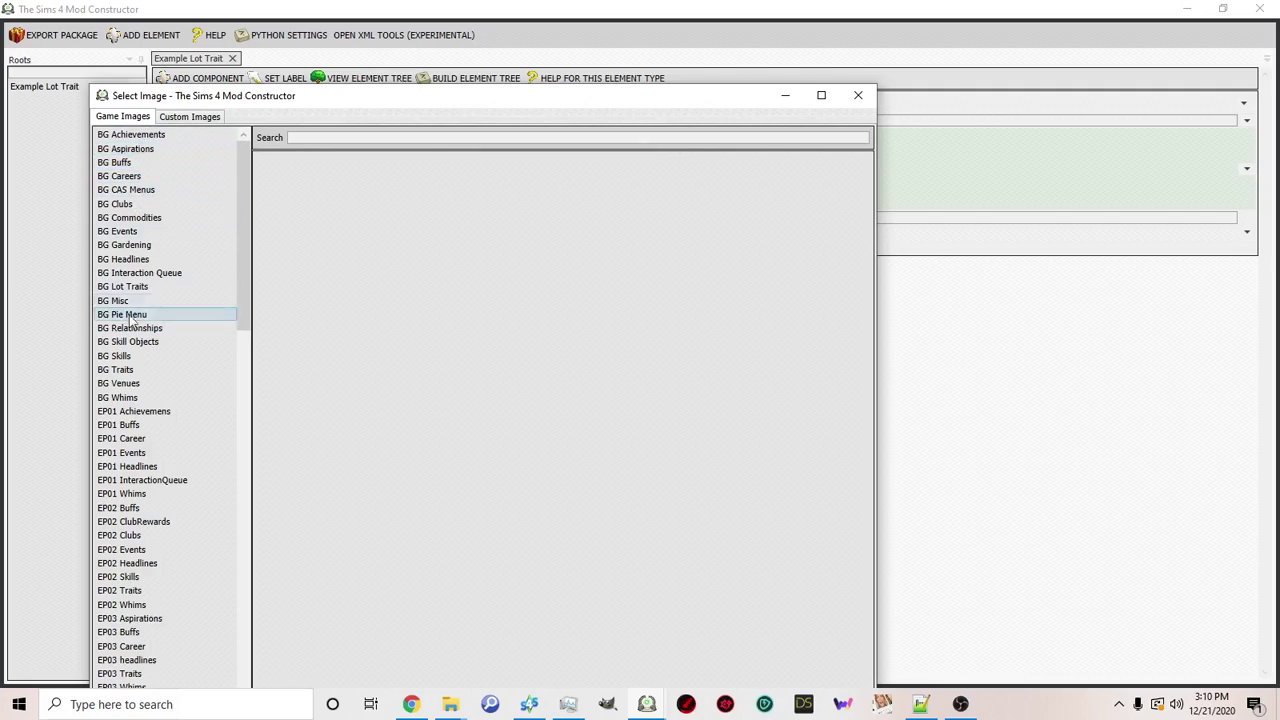
left_click(124, 205)
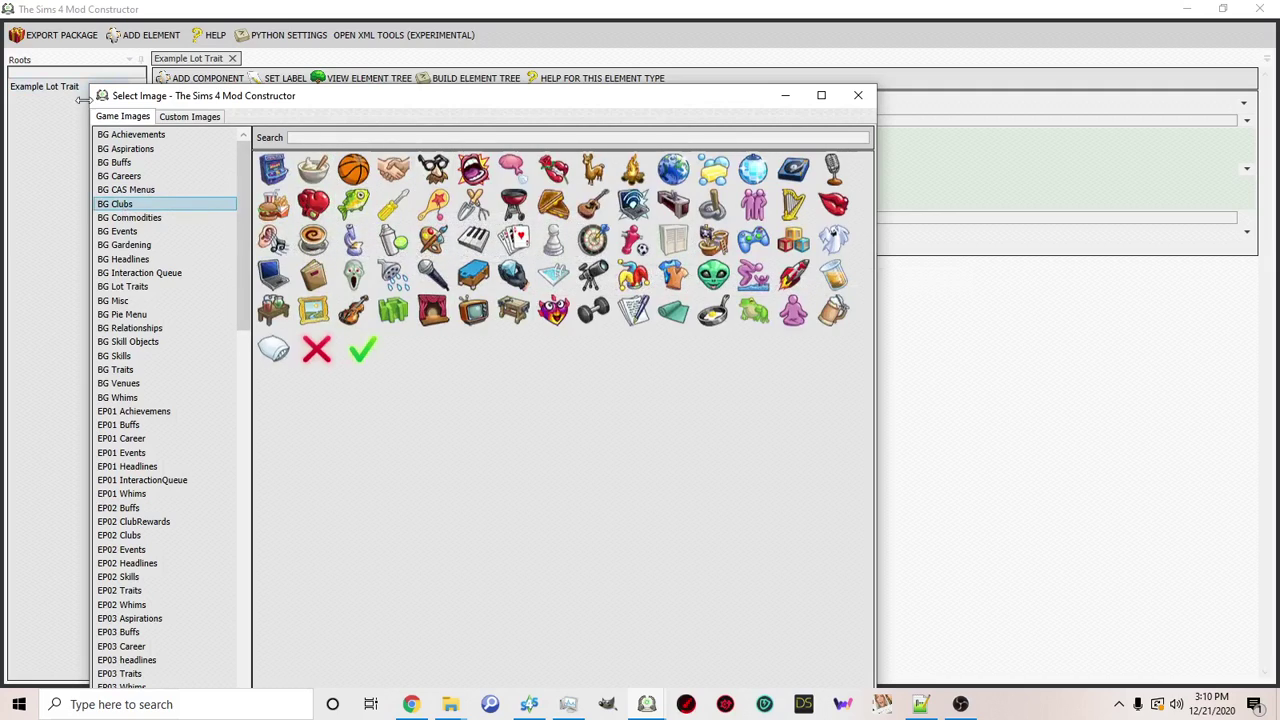
left_click(185, 117)
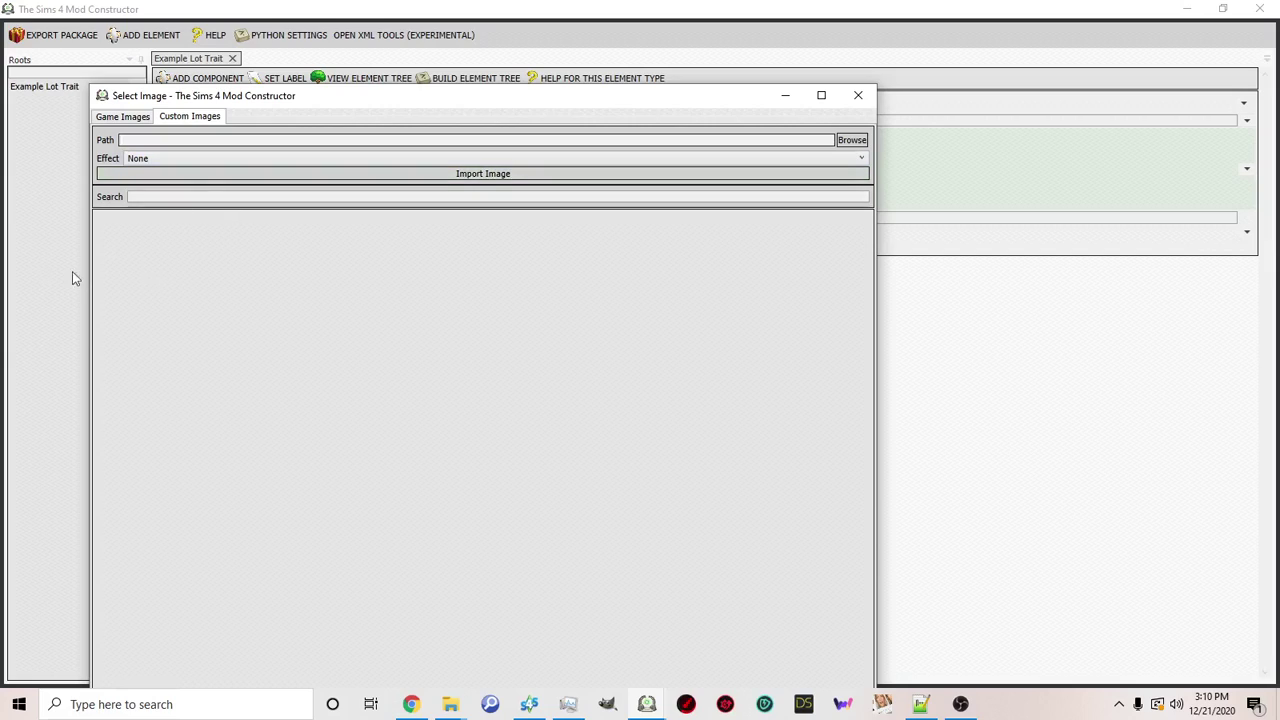
left_click(122, 116)
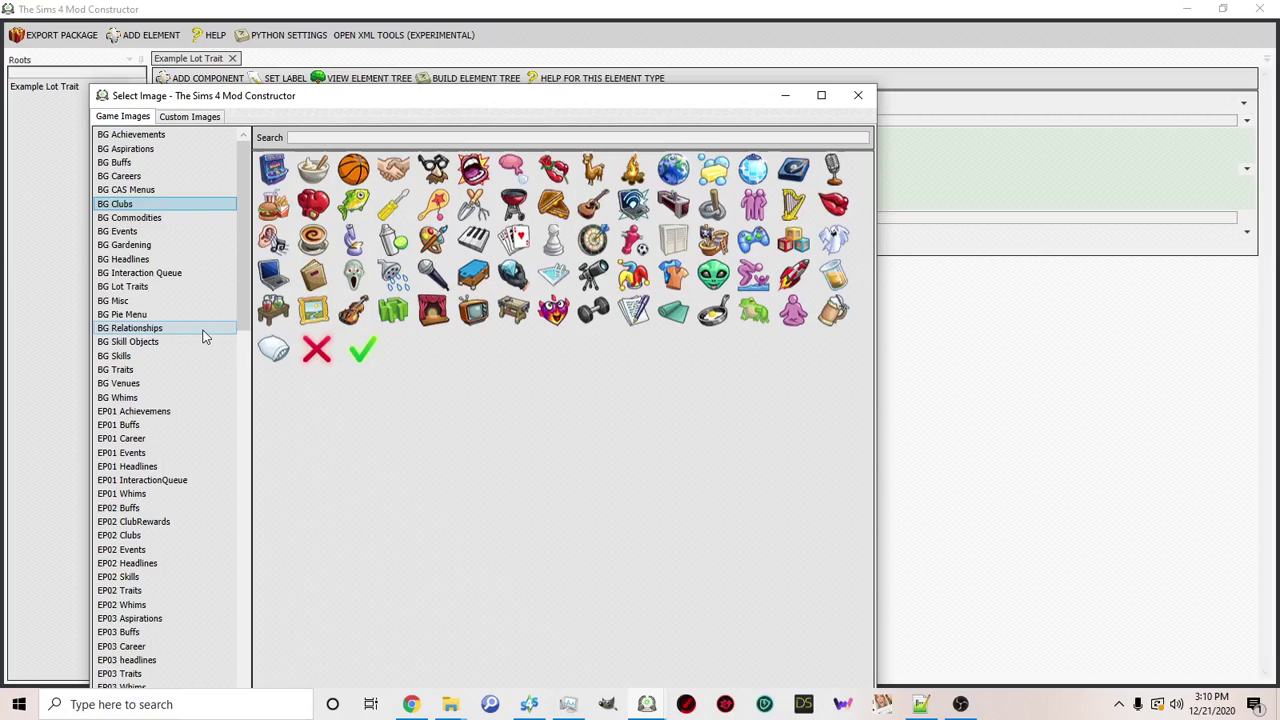
left_click(273, 274)
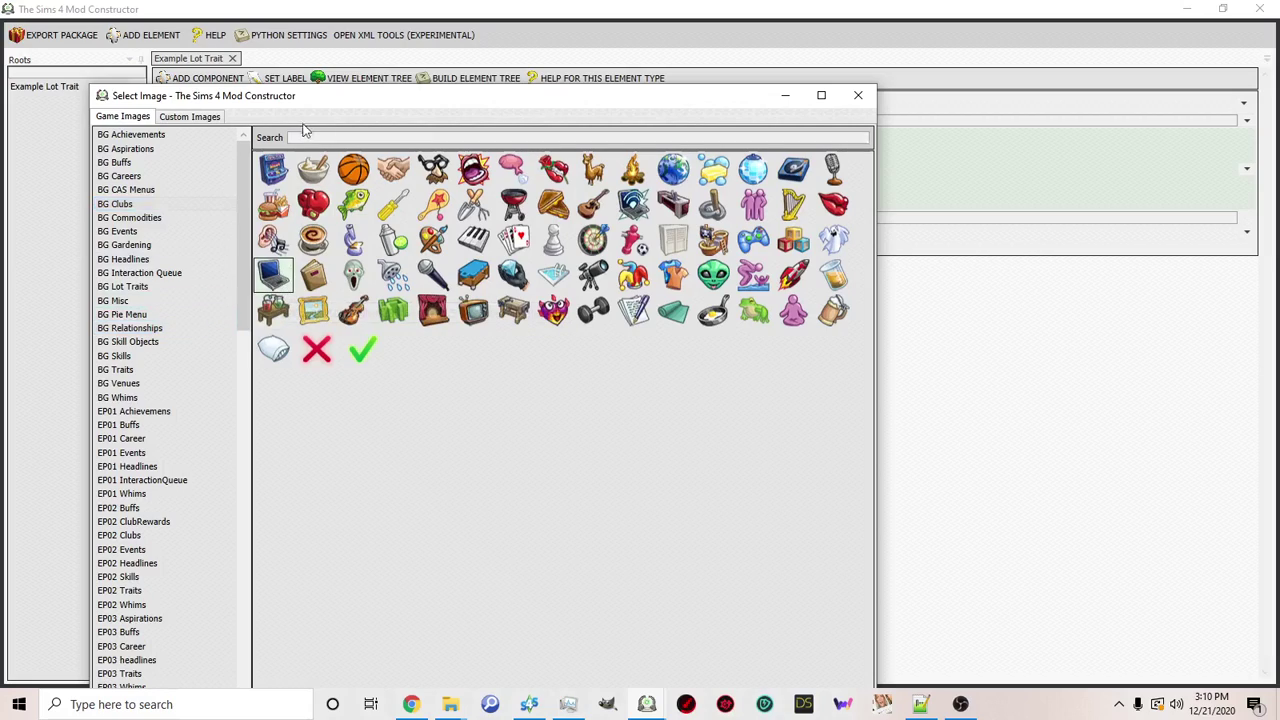
left_click_drag(300, 101, 374, 50)
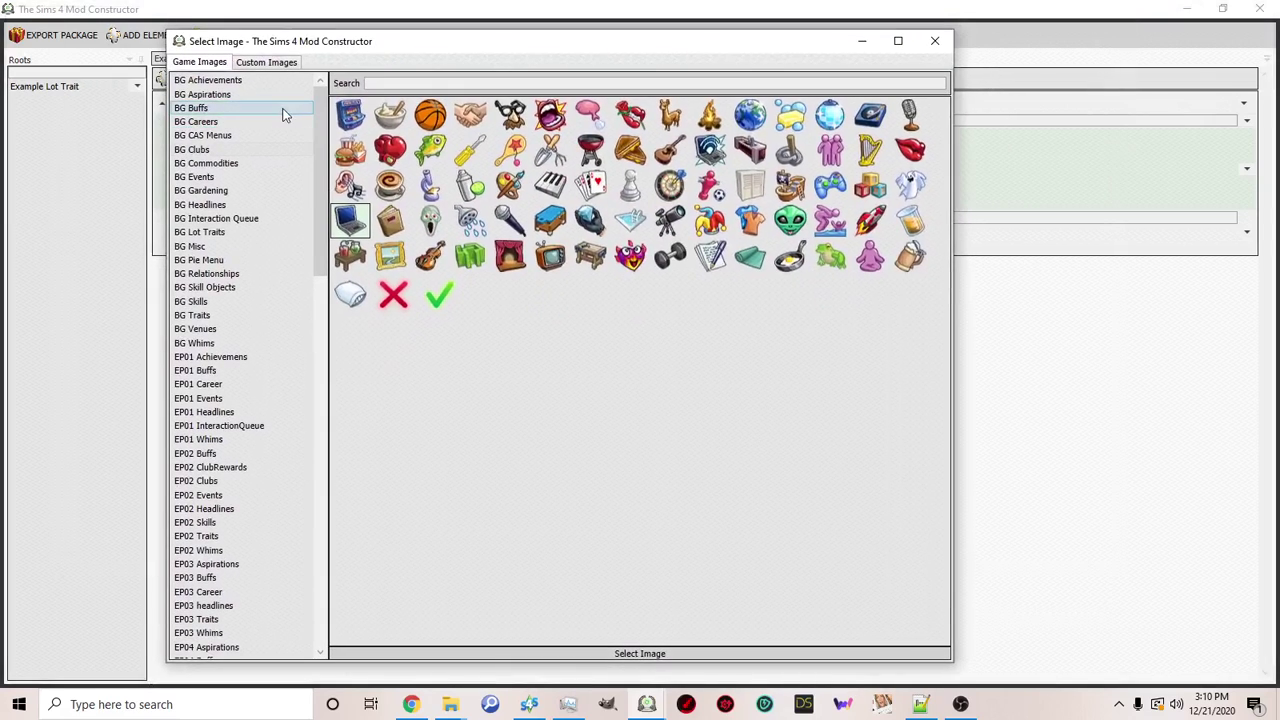
left_click(627, 654)
left_click(934, 41)
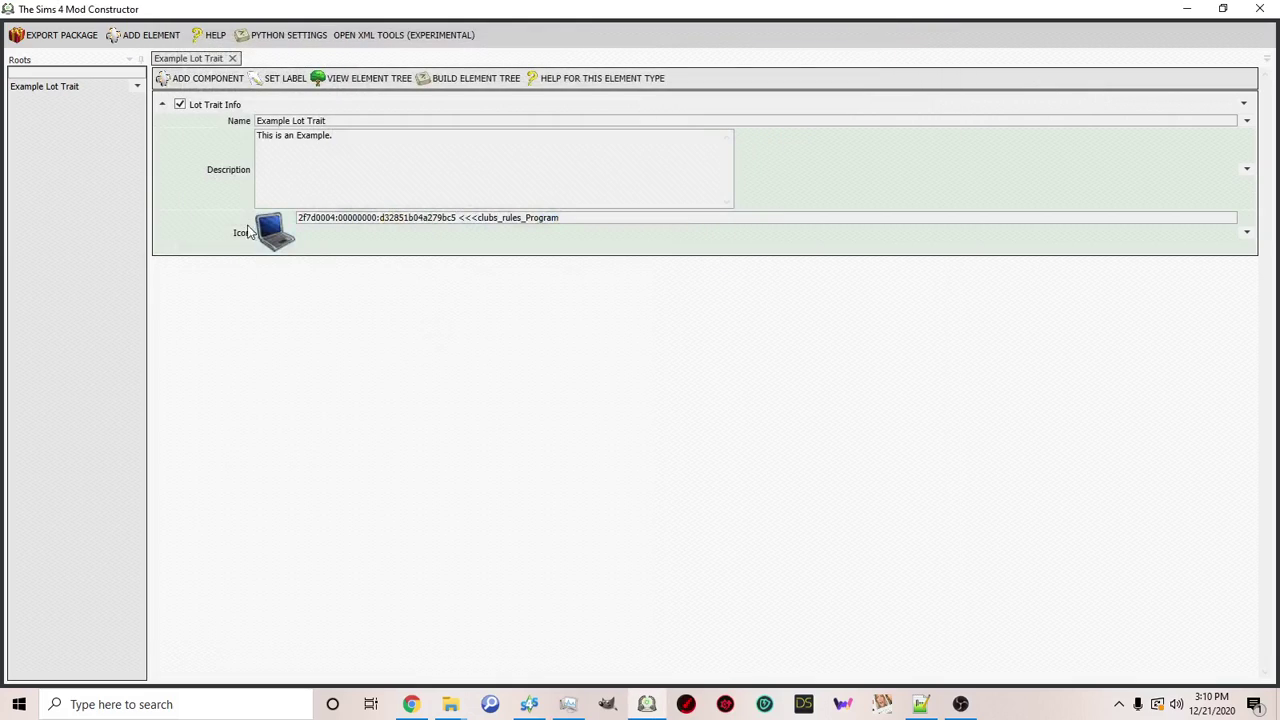
Add a Loot on Enter component to the Example Lot Trait, leaving its label blank.
left_click(206, 80)
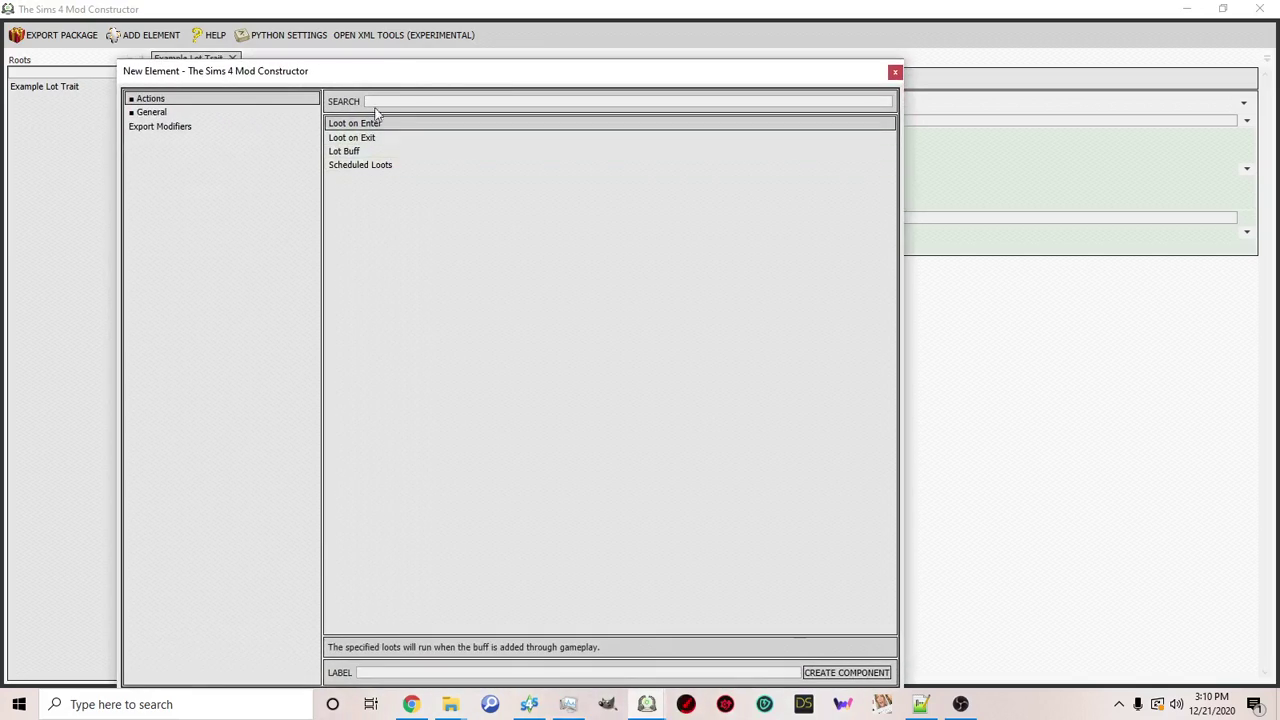
left_click_drag(366, 76, 366, 53)
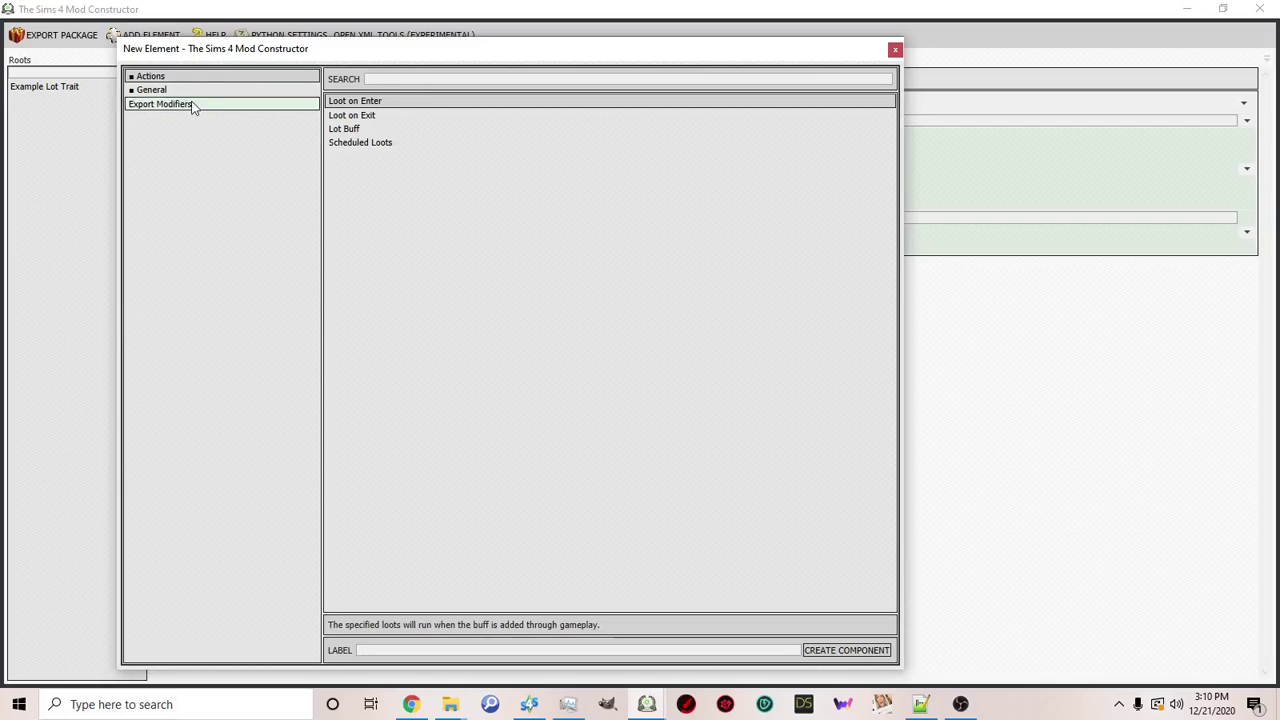
left_click(358, 131)
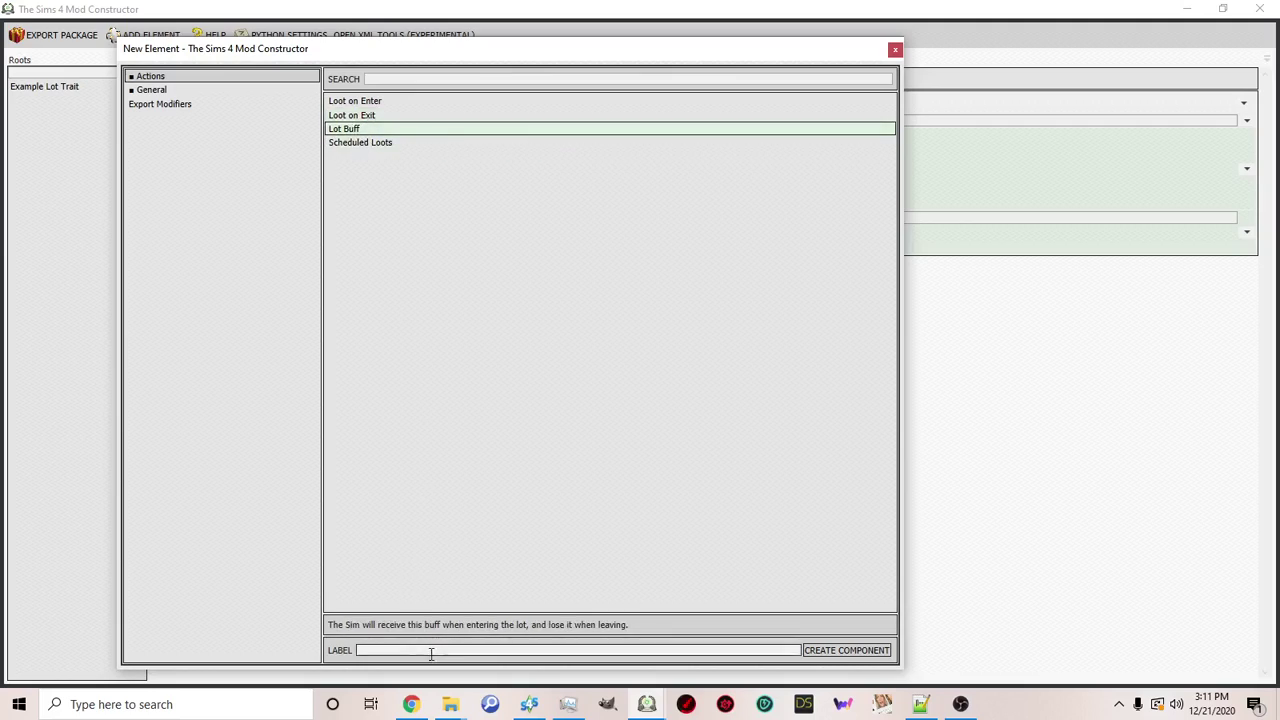
left_click(366, 651)
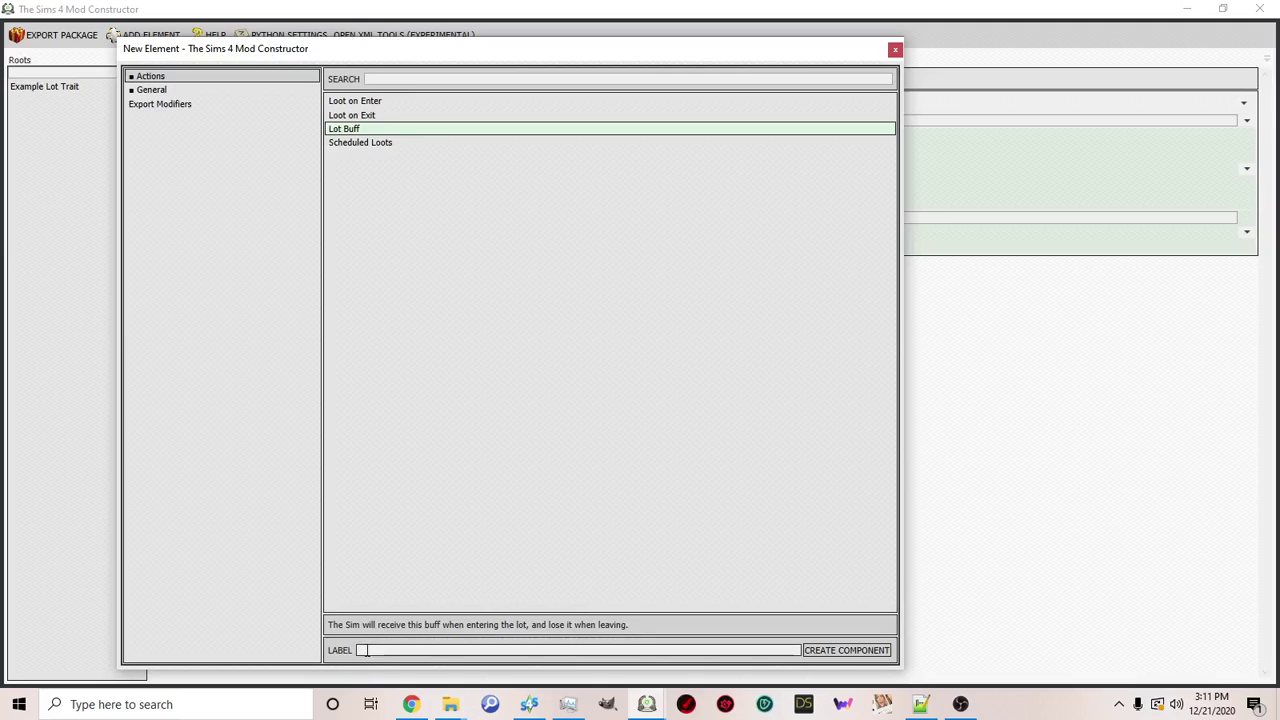
left_click(362, 149)
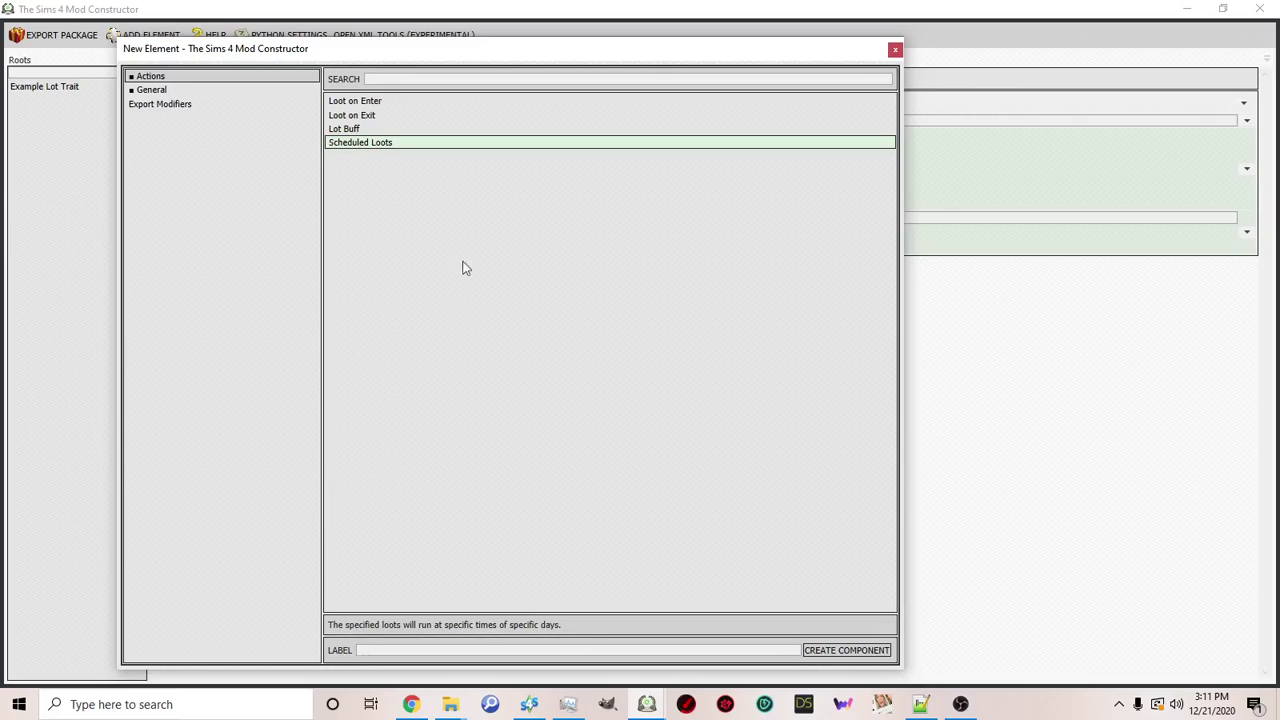
left_click(350, 128)
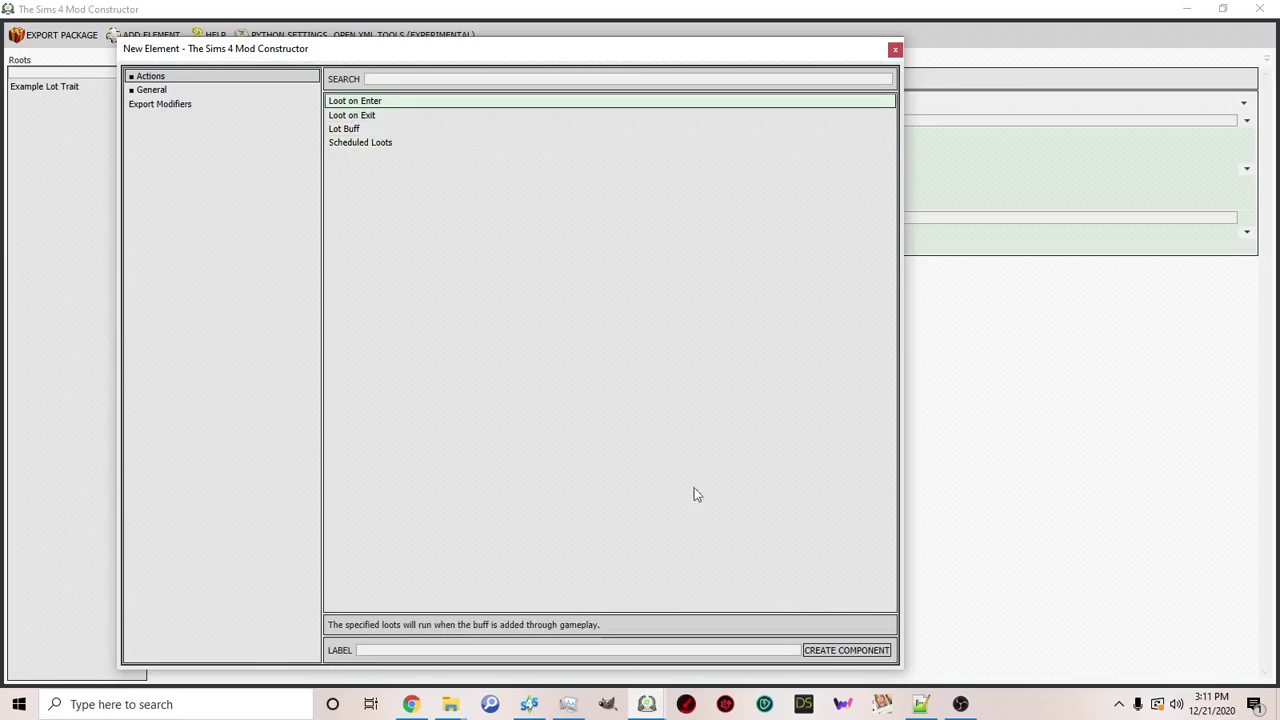
left_click(840, 650)
left_click(894, 49)
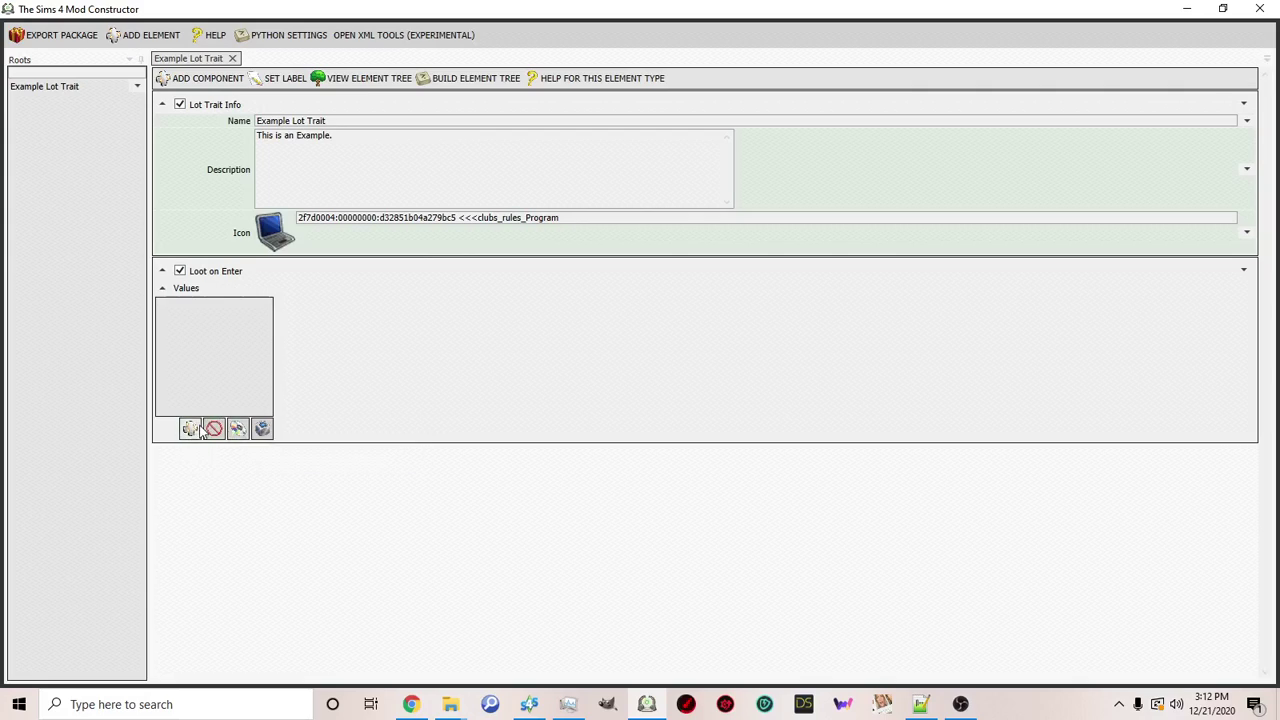
left_click(190, 428)
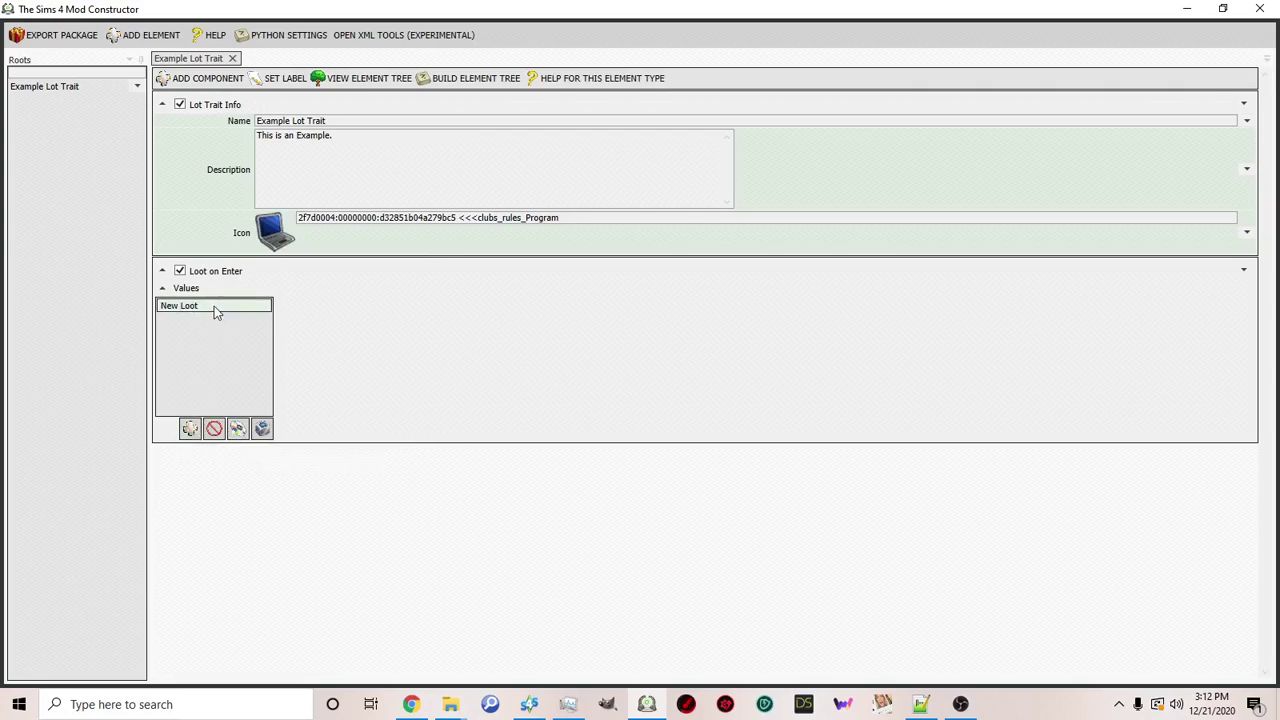
left_click(205, 312)
left_click(545, 333)
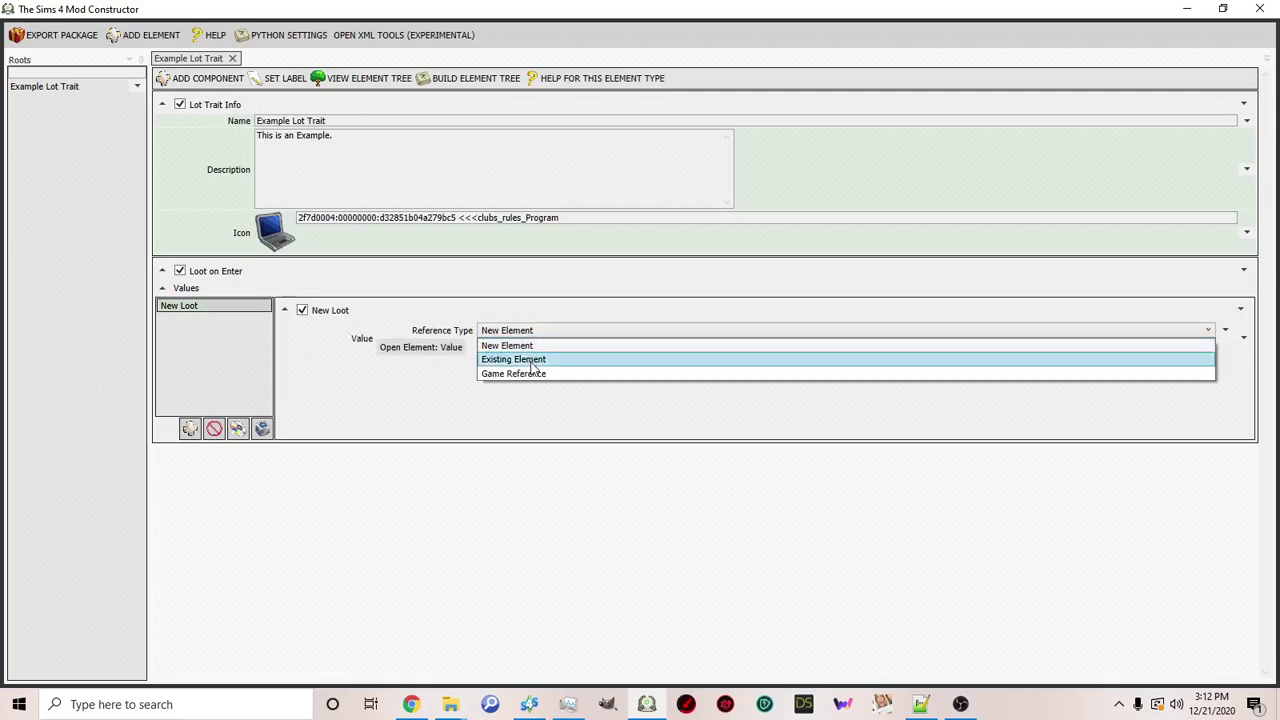
left_click(214, 428)
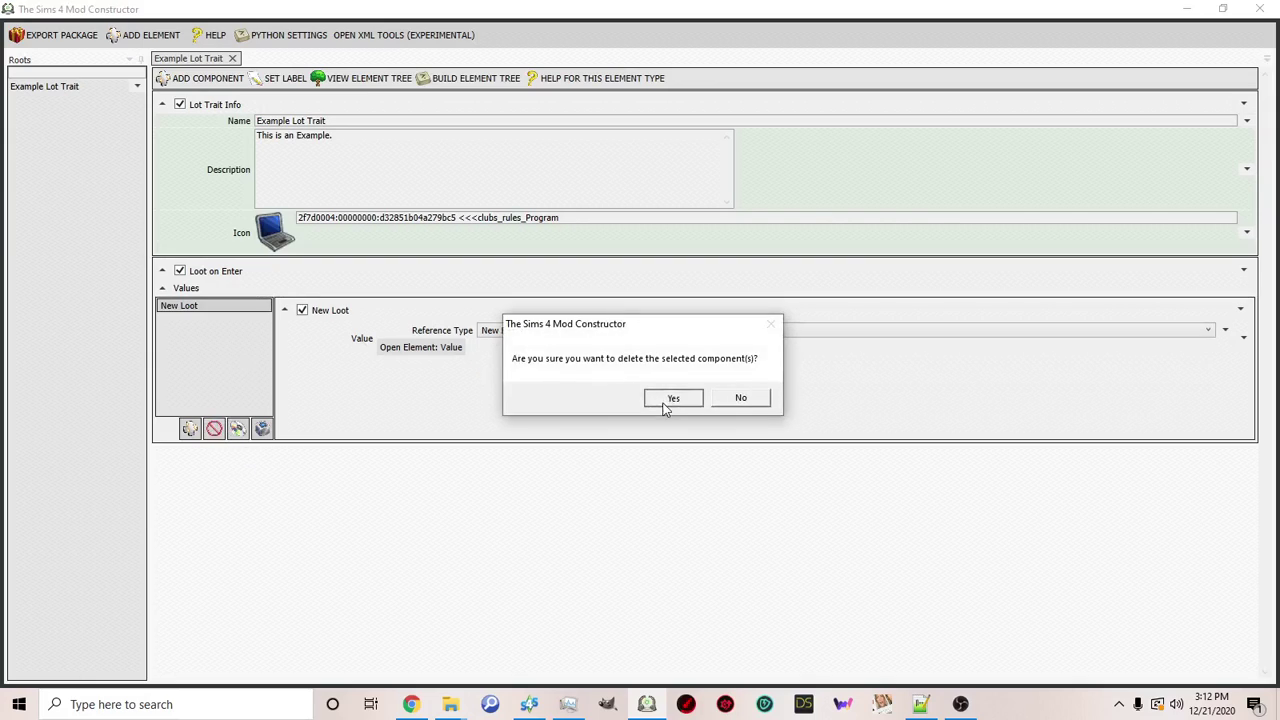
left_click(664, 399)
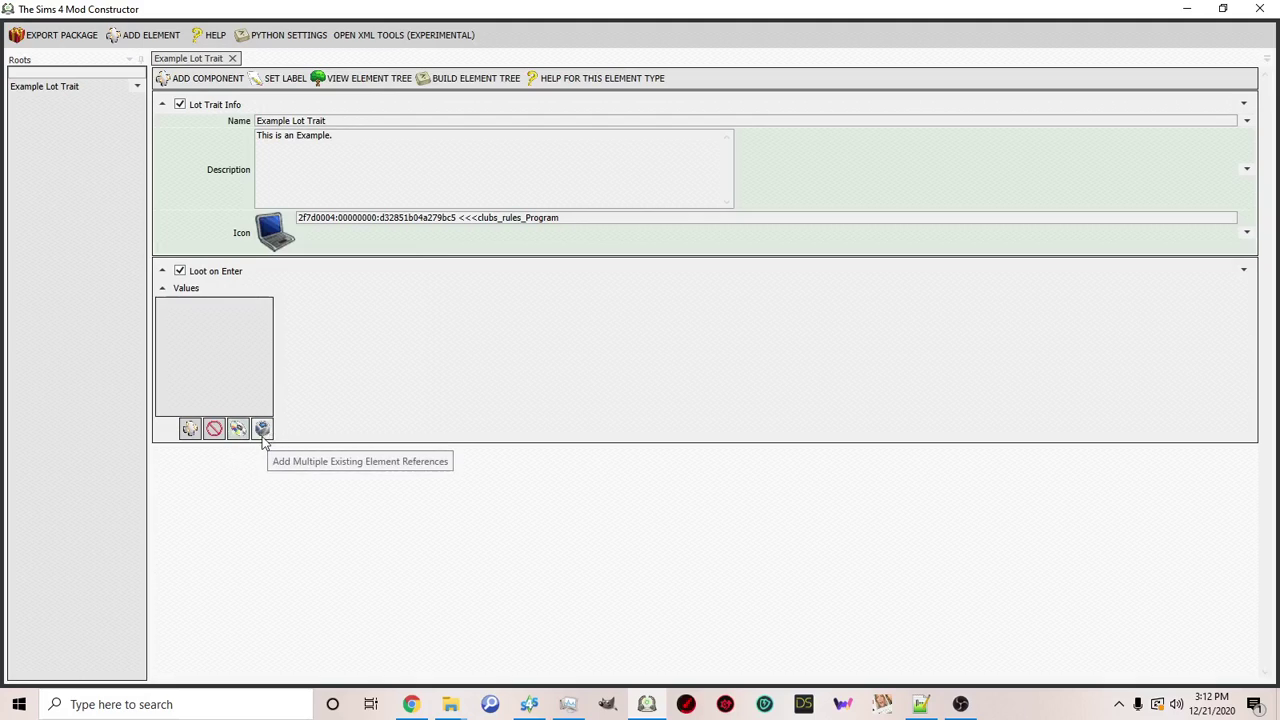
Add the Reputation preset loot_Reputation_Loss_MustBeSeen_Large to the Loot on Enter values.
left_click(237, 430)
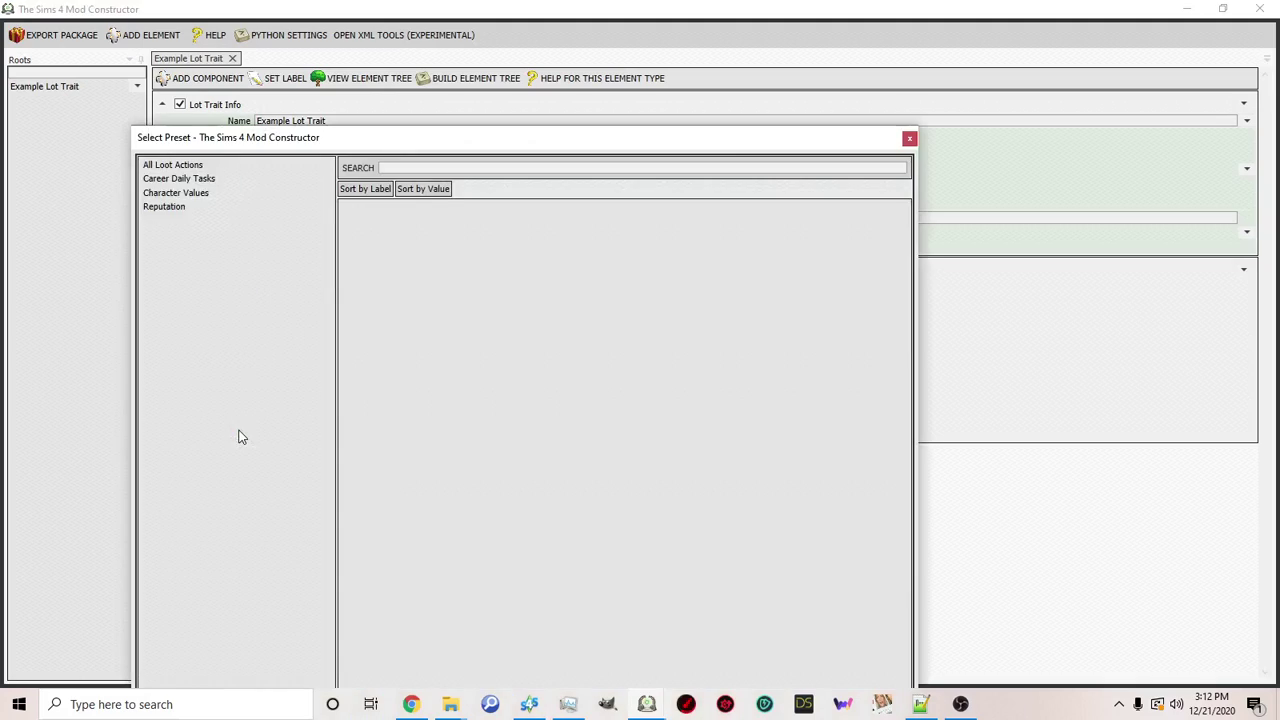
left_click(150, 164)
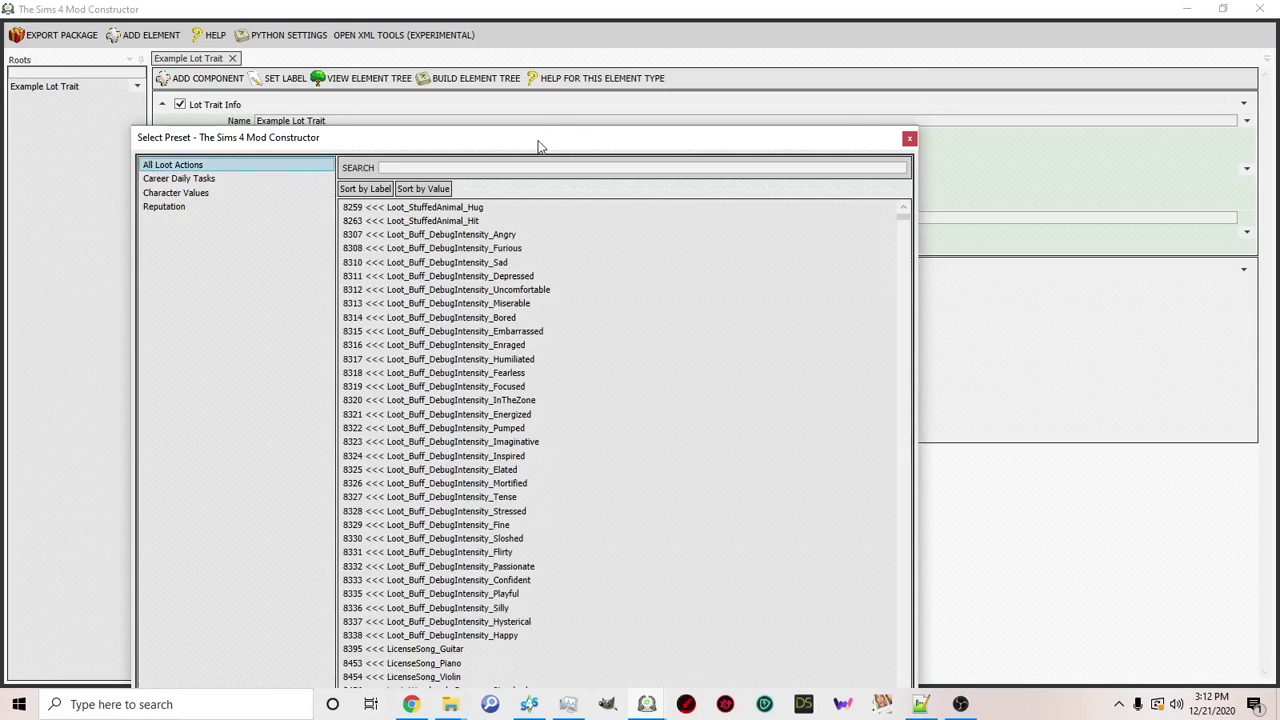
left_click_drag(540, 143, 513, 47)
scroll(450, 245, "down", 9)
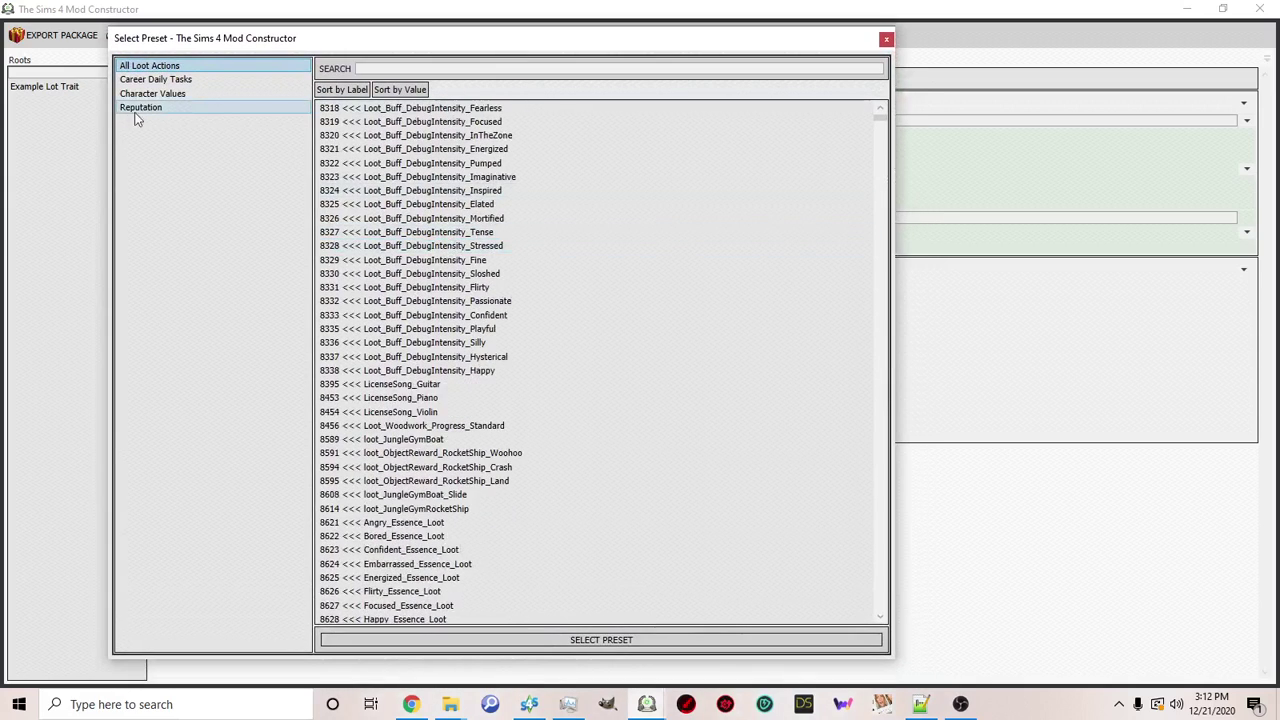
scroll(500, 349, "down", 20)
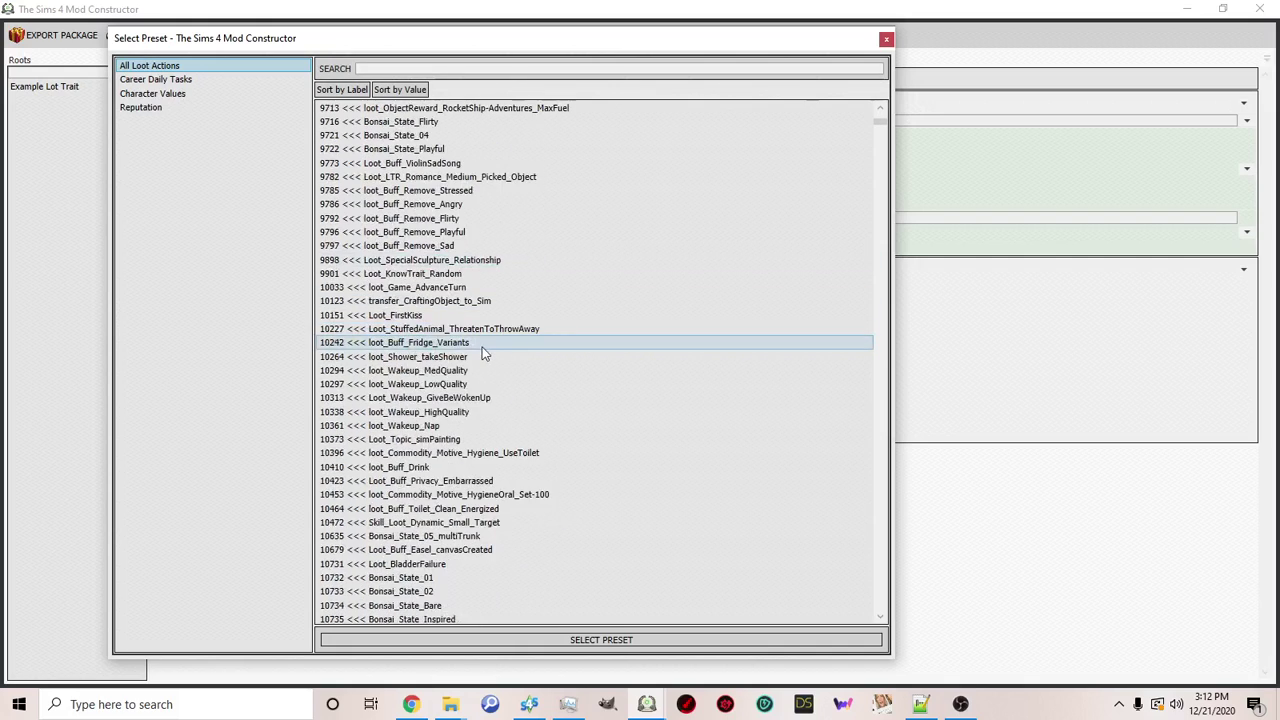
left_click(155, 95)
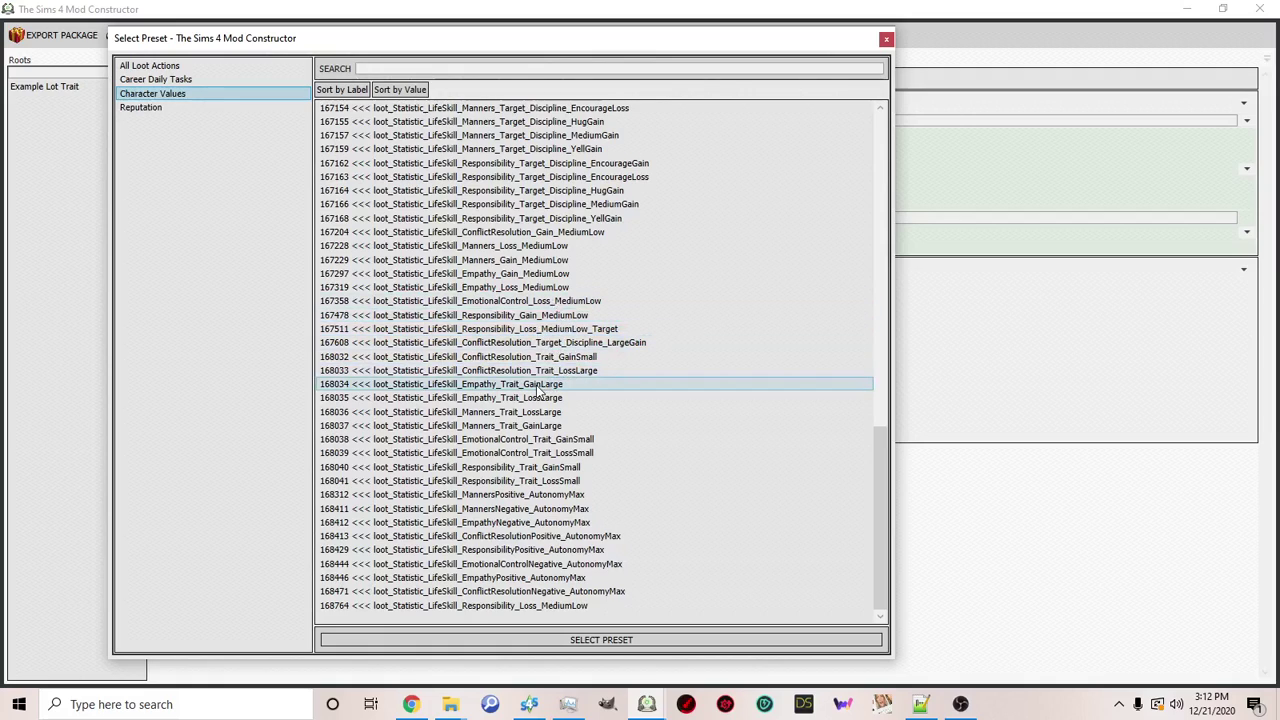
left_click(147, 109)
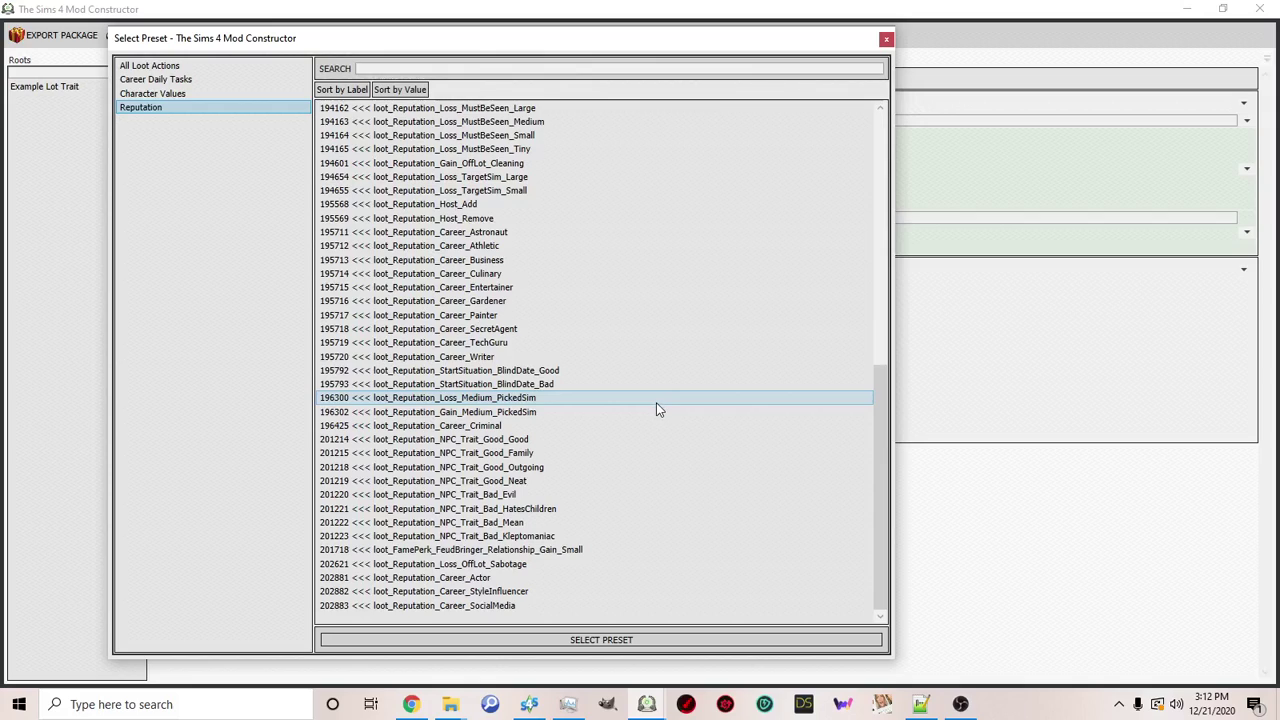
left_click(468, 608)
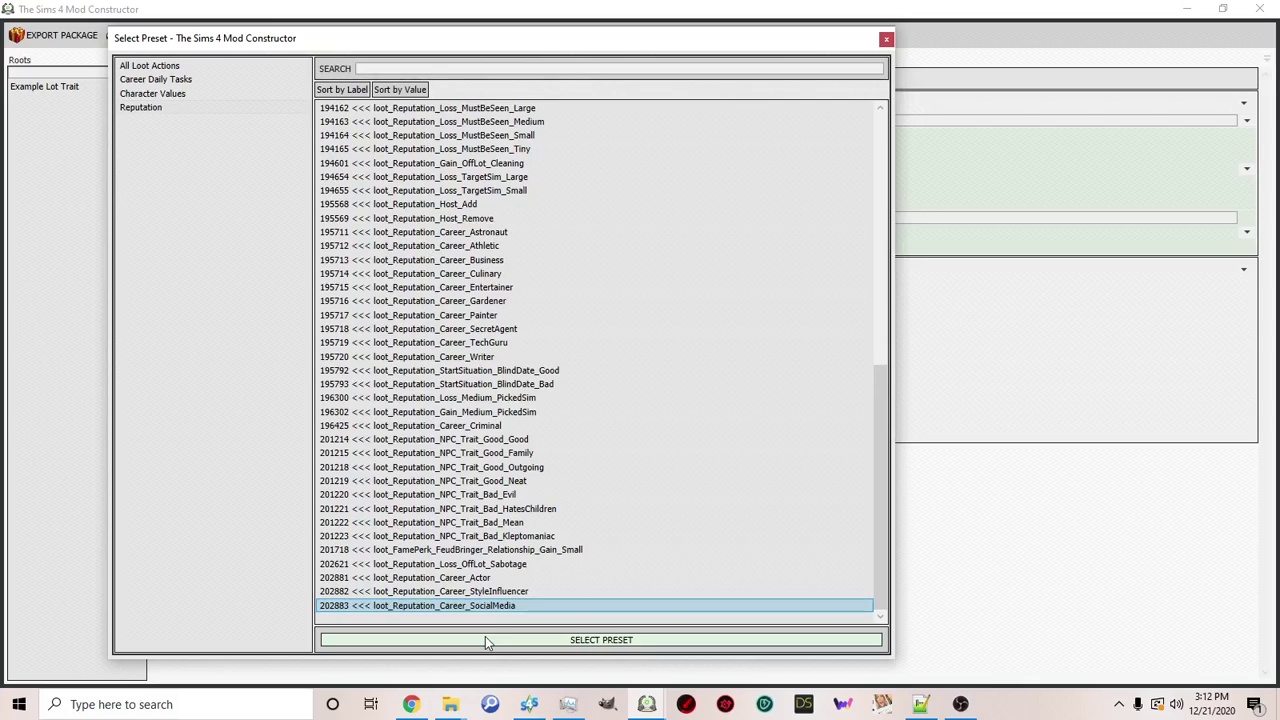
scroll(518, 345, "up", 5)
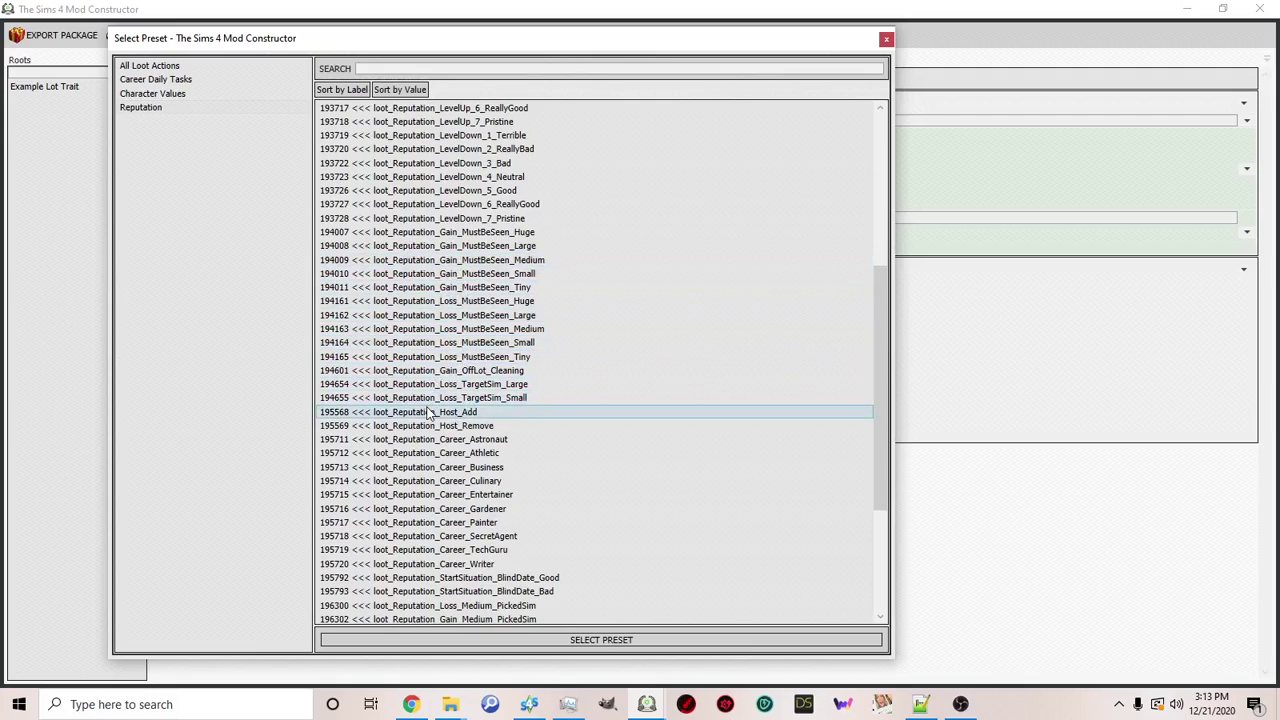
left_click(440, 315)
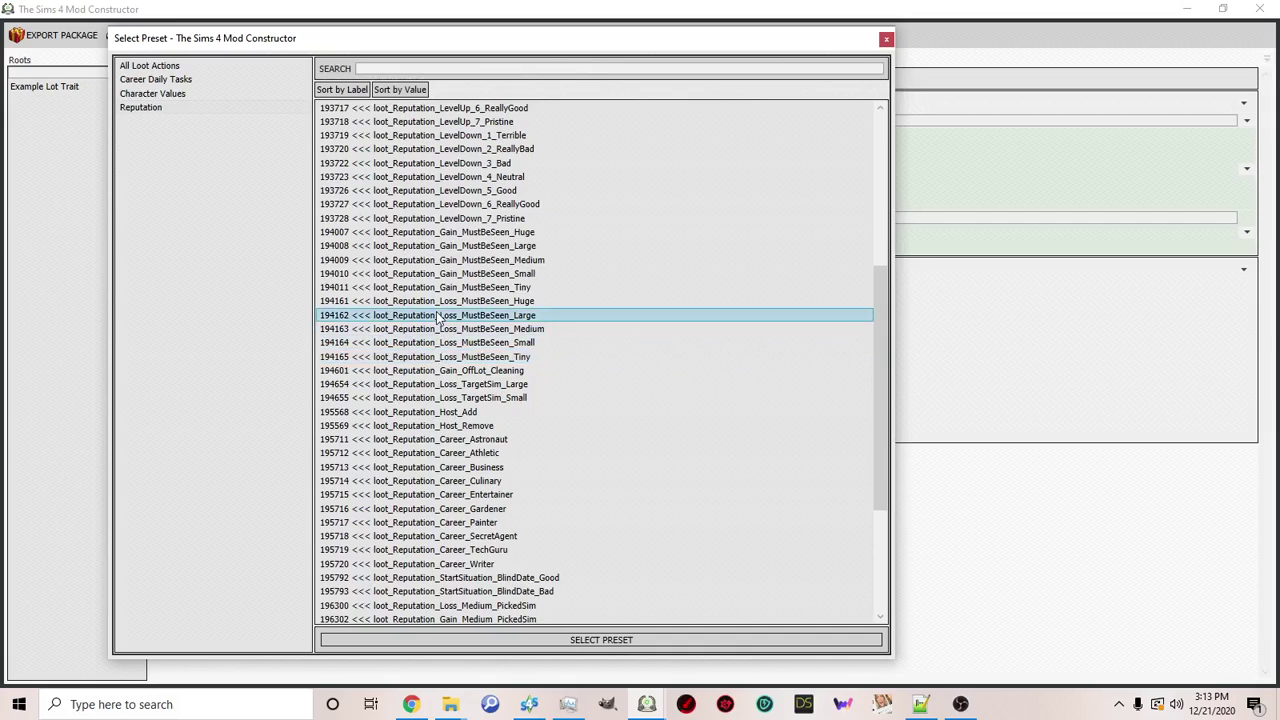
left_click(452, 641)
left_click(886, 40)
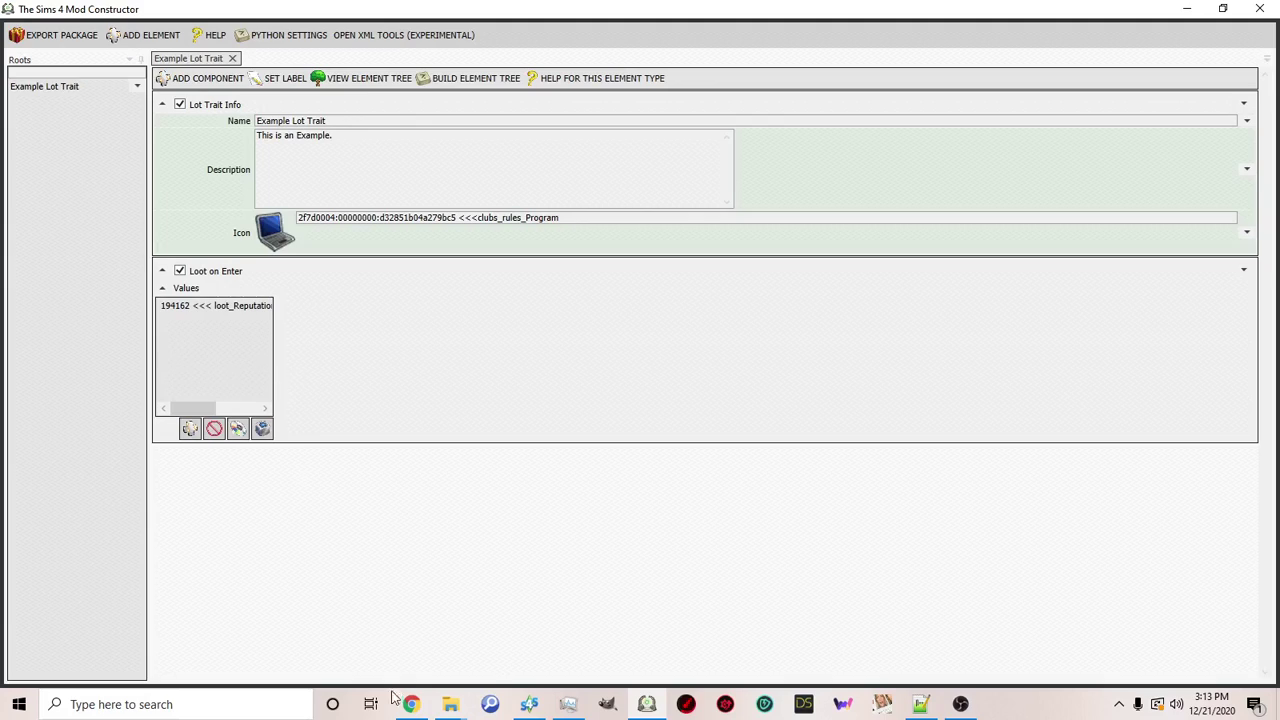
Delete the reputation loot value from Loot on Enter, along with the whole Loot on Enter component.
mouse_move(397, 703)
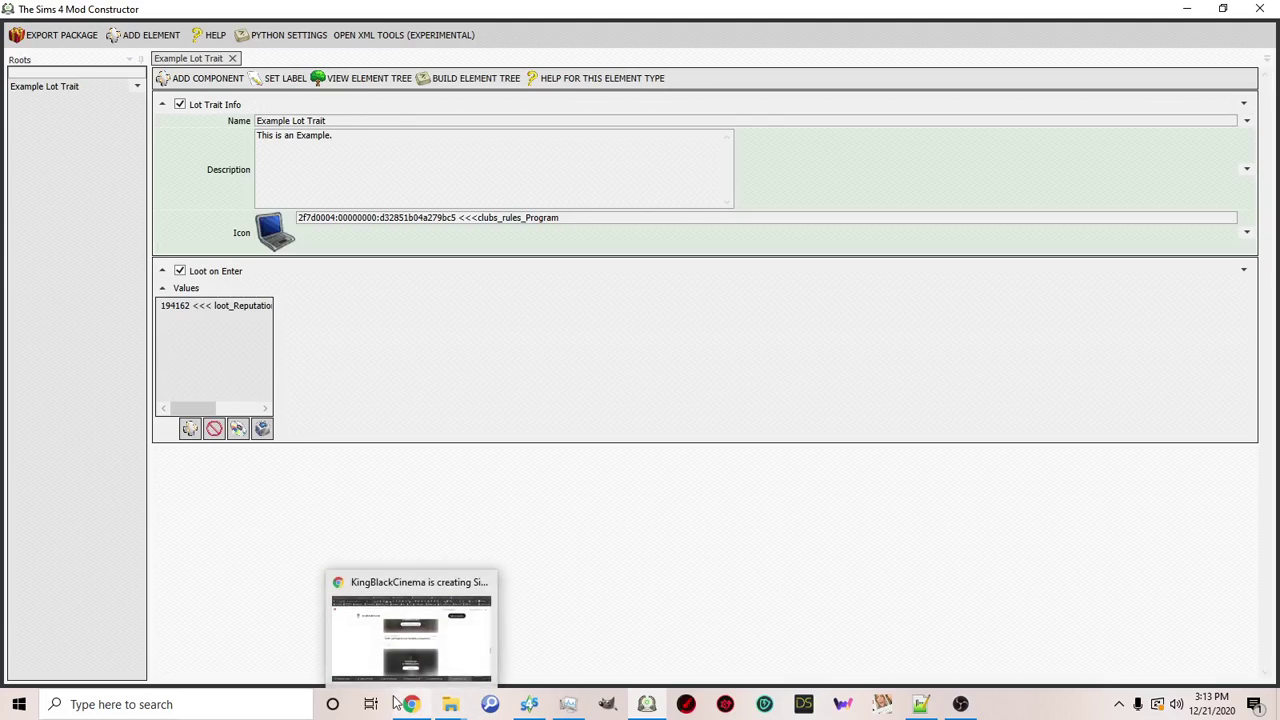
left_click(198, 305)
left_click(214, 428)
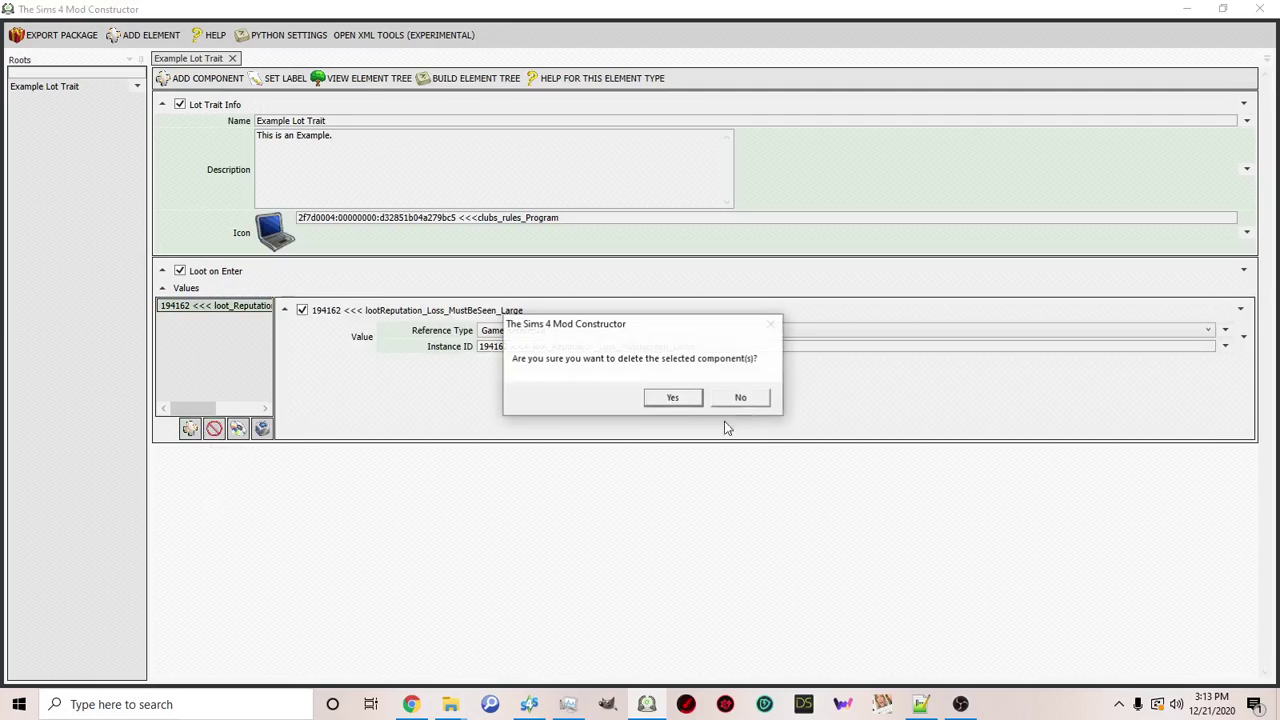
left_click(688, 398)
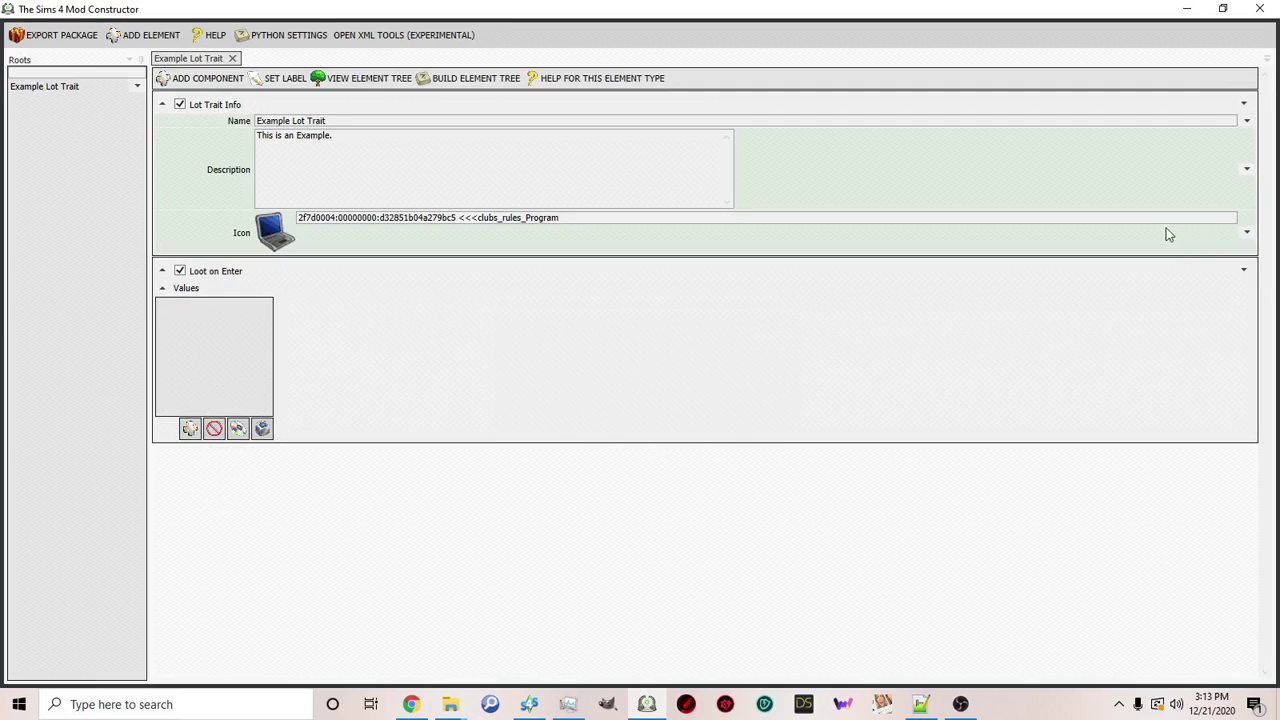
left_click(1243, 270)
left_click(1210, 290)
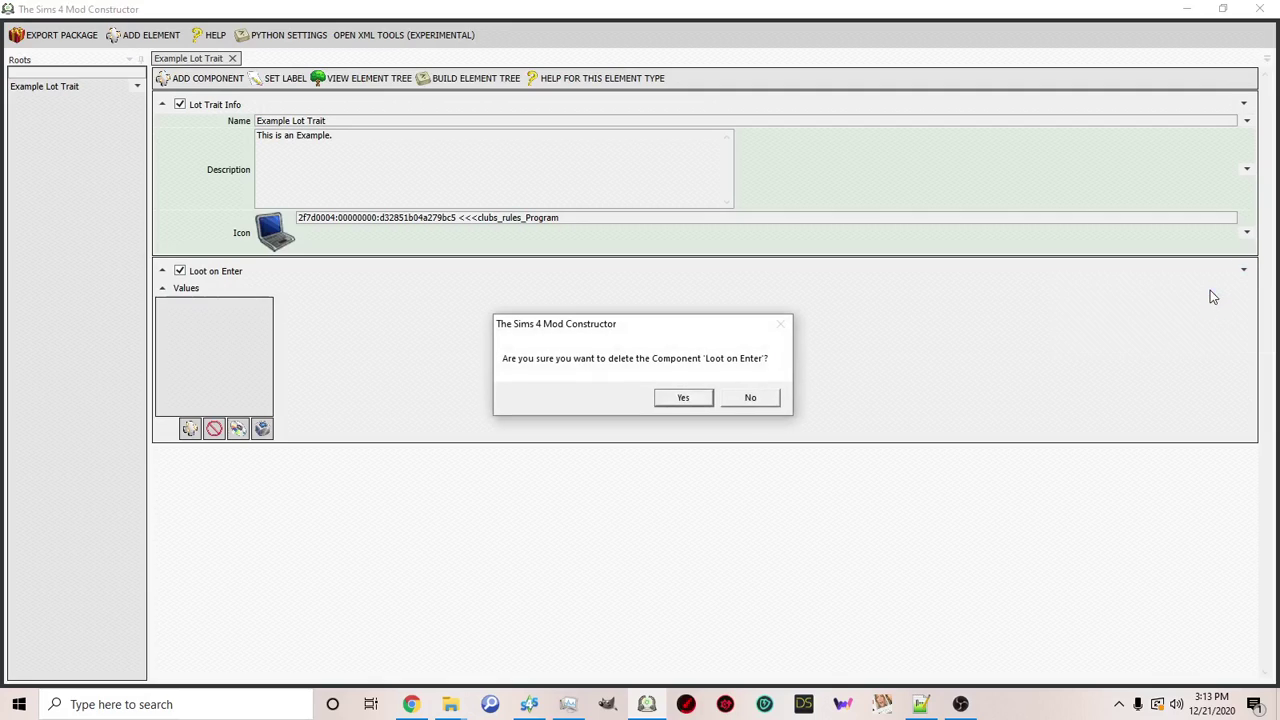
left_click(700, 398)
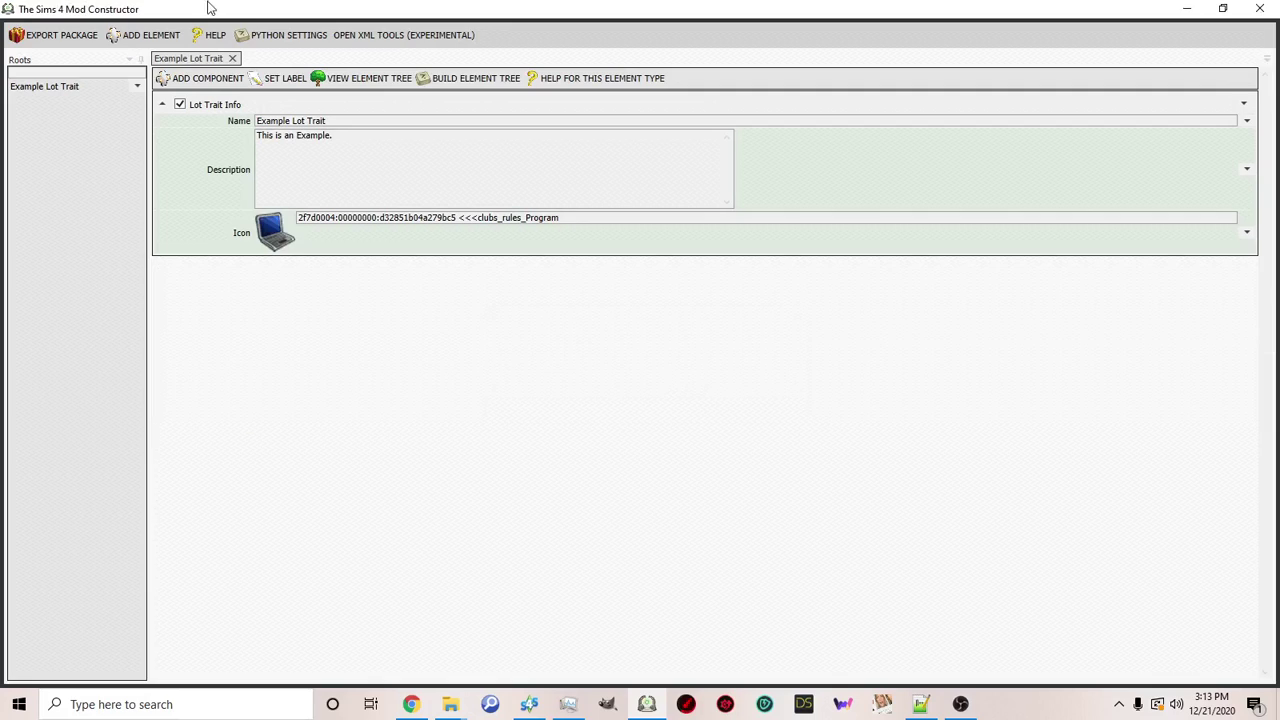
Add a Lot Buff component to the Example Lot Trait and set its reference type to Game Reference.
left_click(200, 80)
left_click(385, 238)
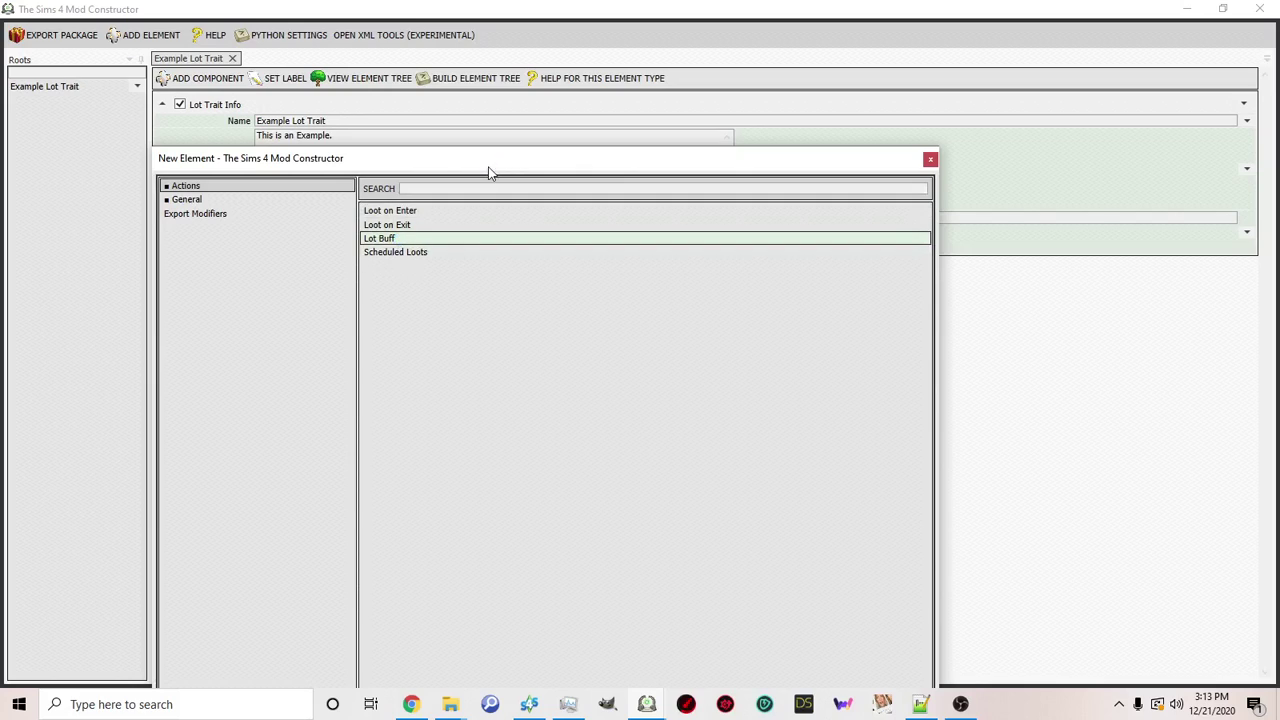
left_click_drag(491, 160, 493, 44)
left_click(882, 651)
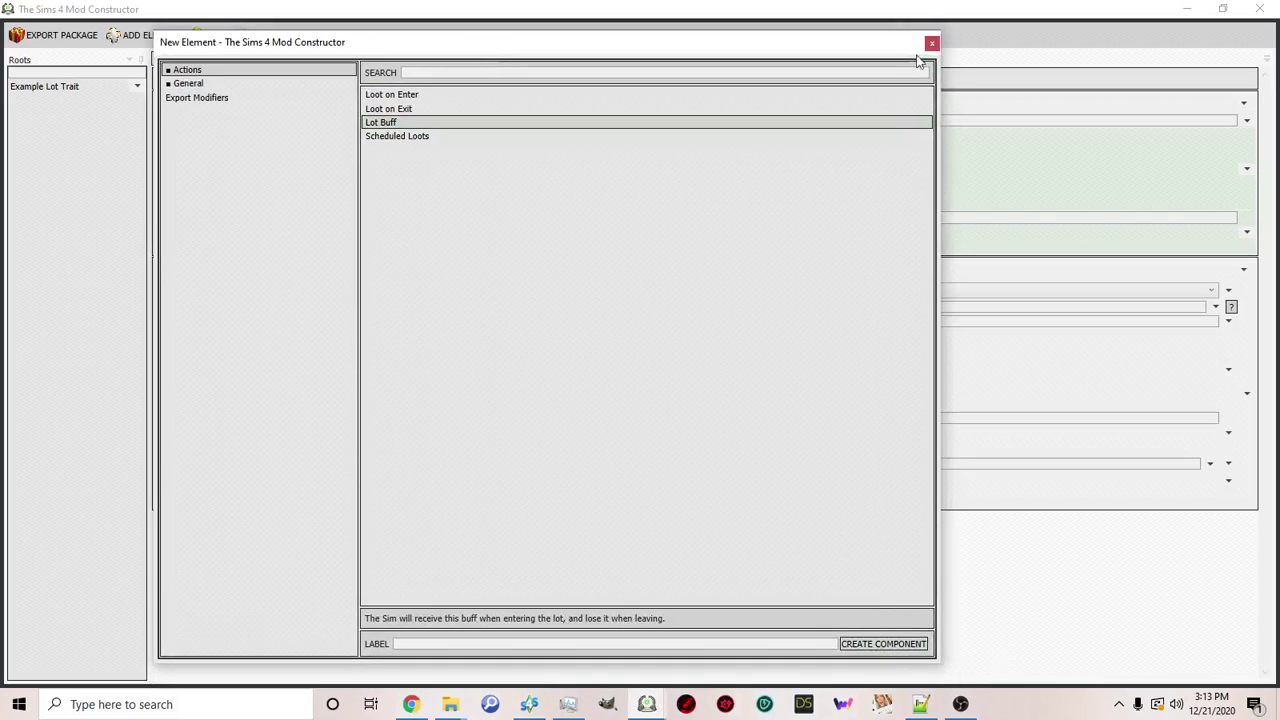
left_click(931, 43)
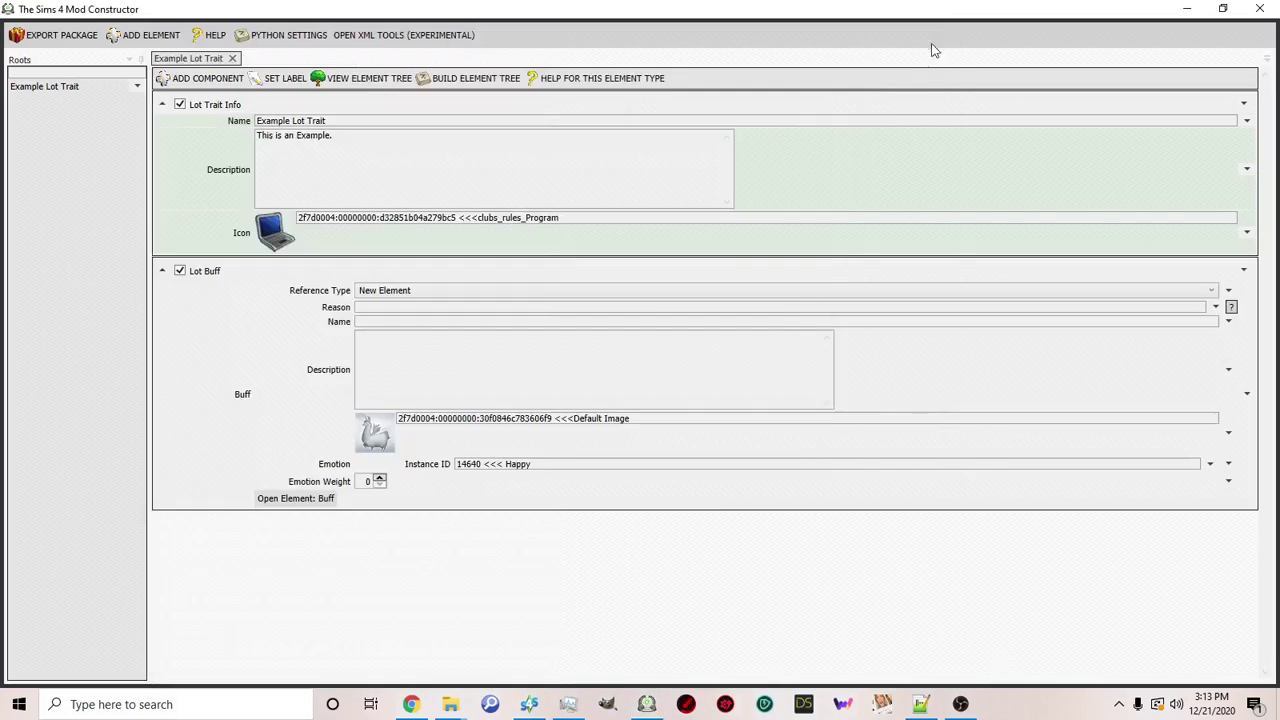
left_click(399, 290)
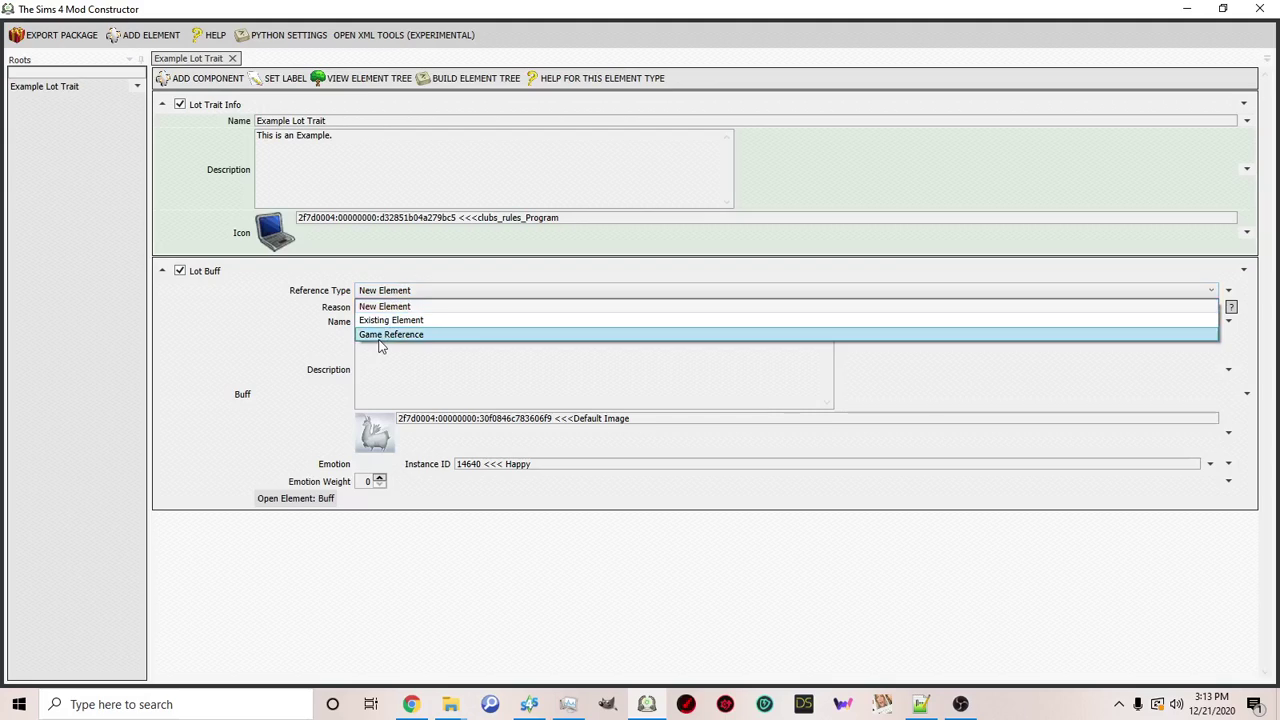
left_click(377, 336)
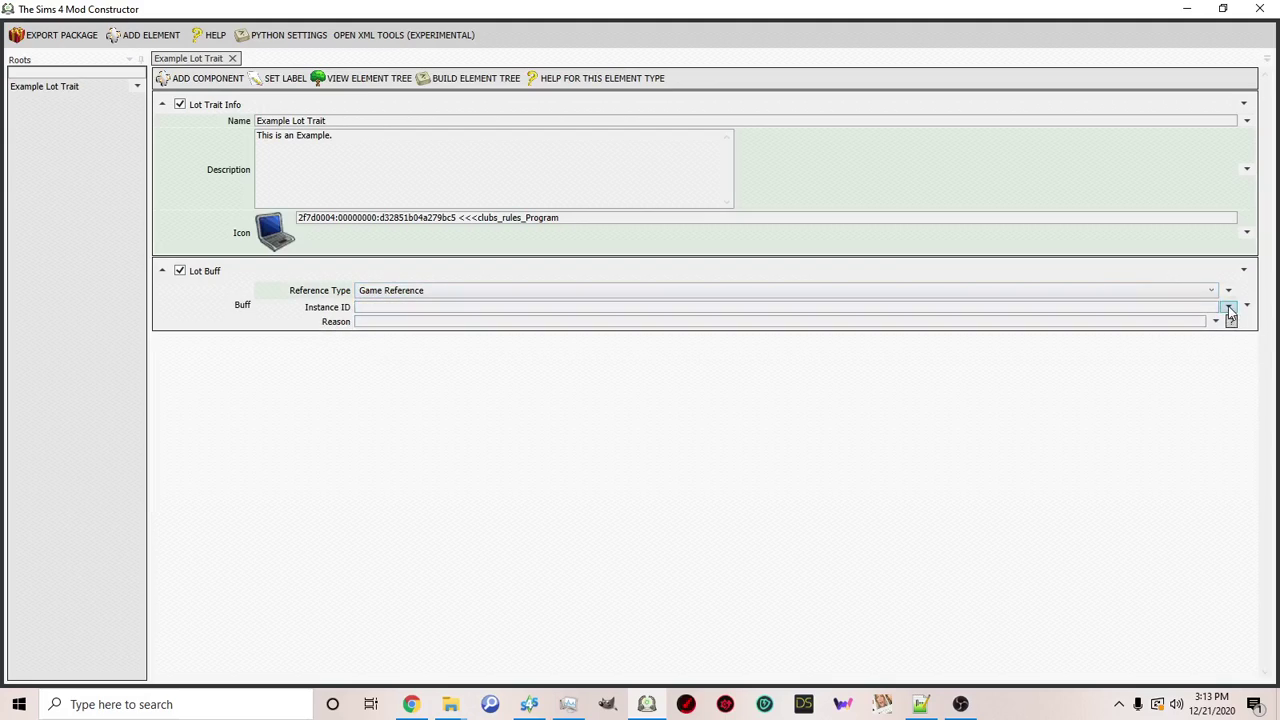
Assign the Autonomy Buffs preset buff_AutonomyMod_Workout to the lot buff and enter "Workout Lot" as its reason.
left_click(1229, 307)
left_click(1191, 345)
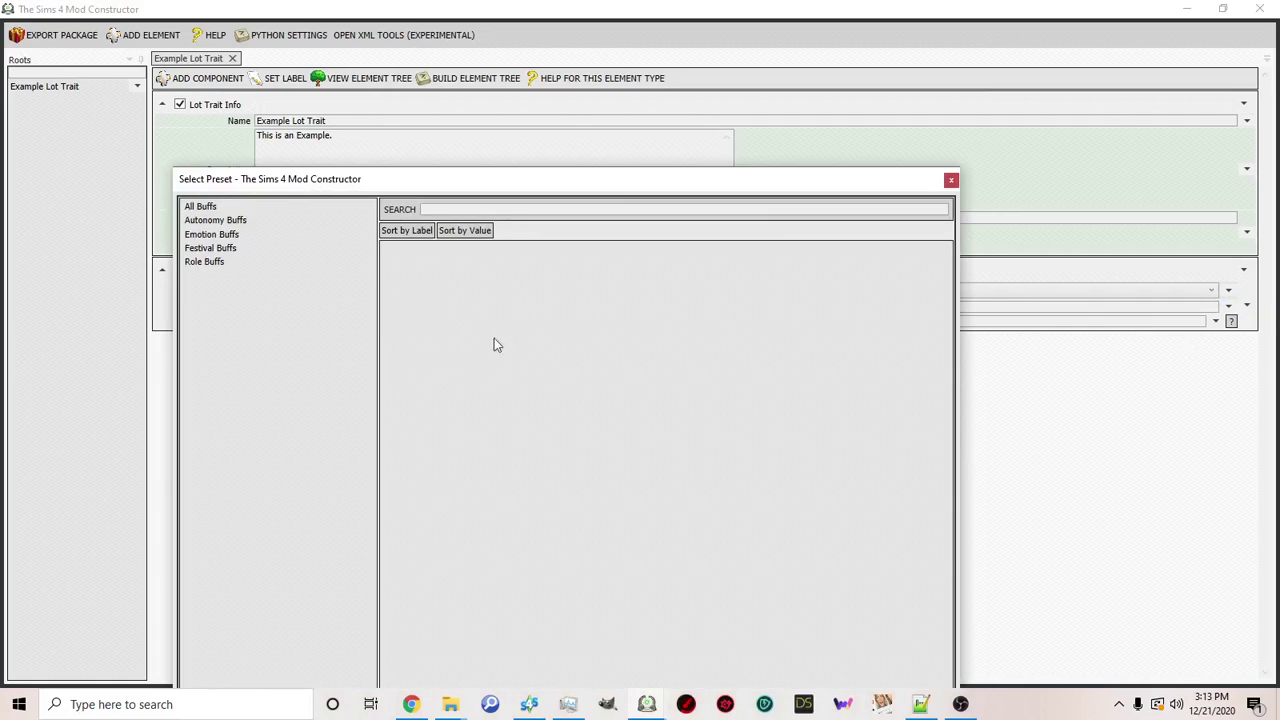
left_click(208, 220)
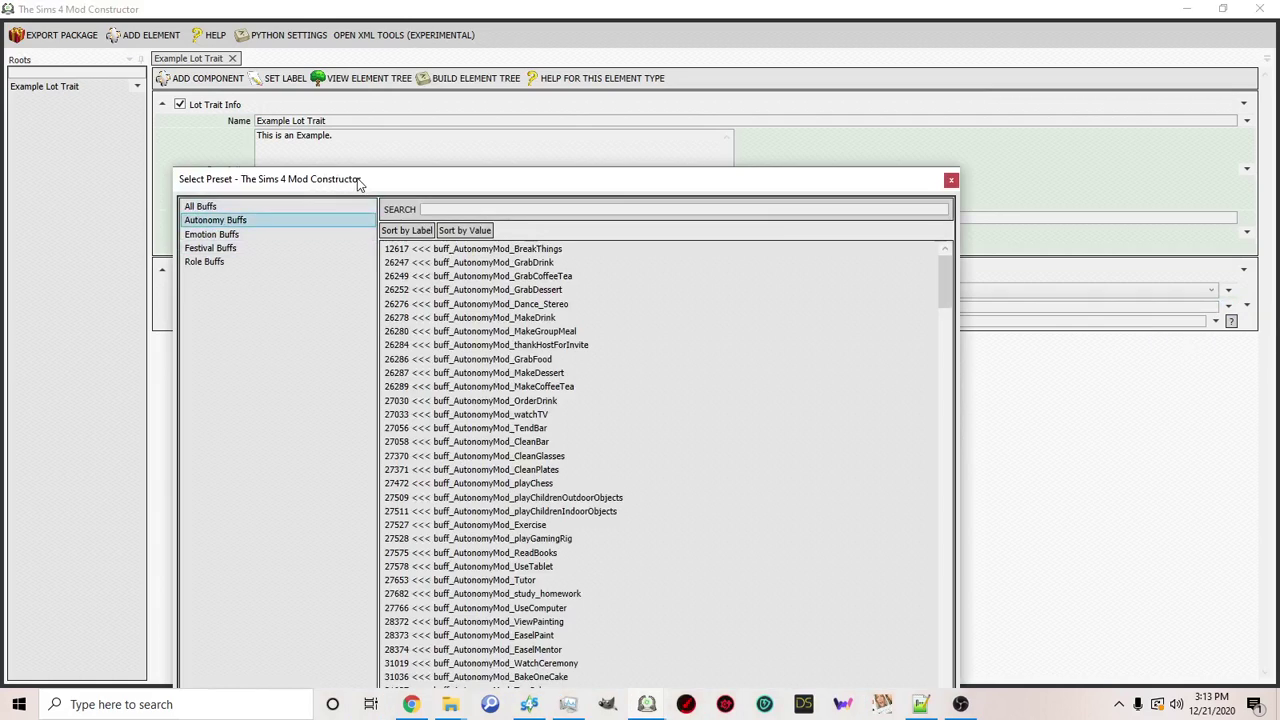
left_click_drag(360, 183, 357, 83)
scroll(806, 457, "down", 5)
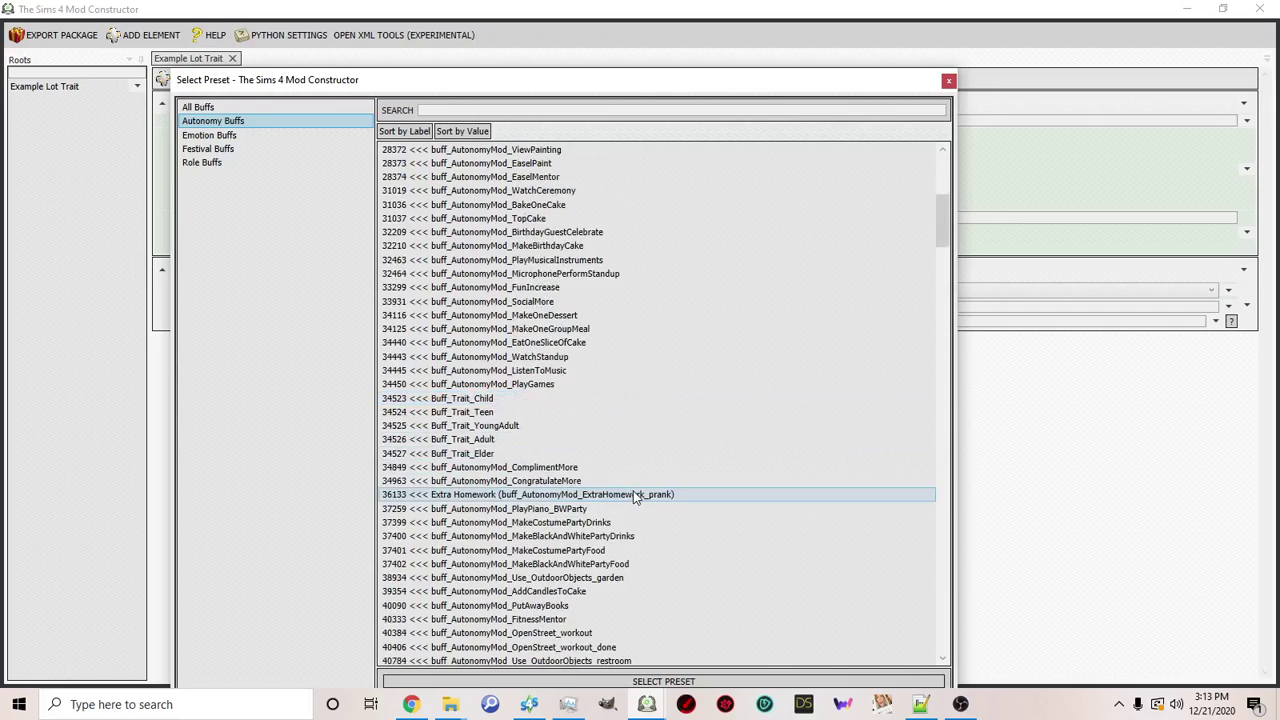
scroll(636, 497, "down", 8)
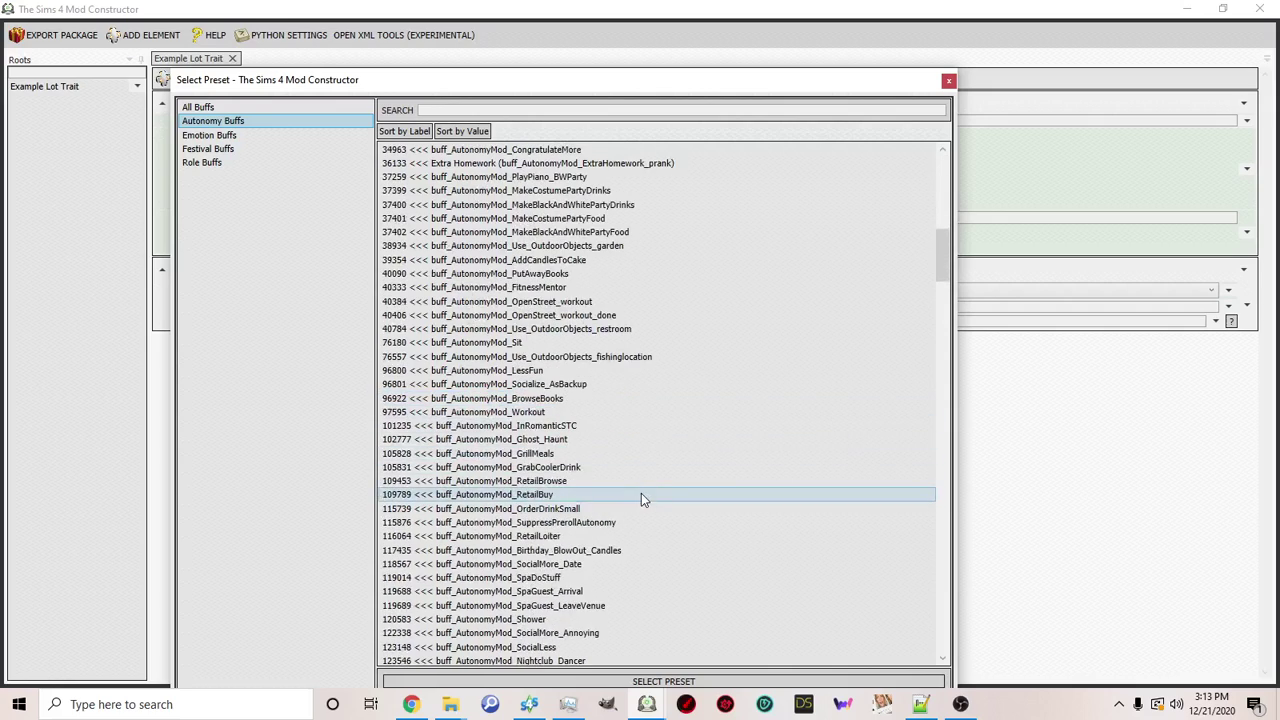
left_click(458, 413)
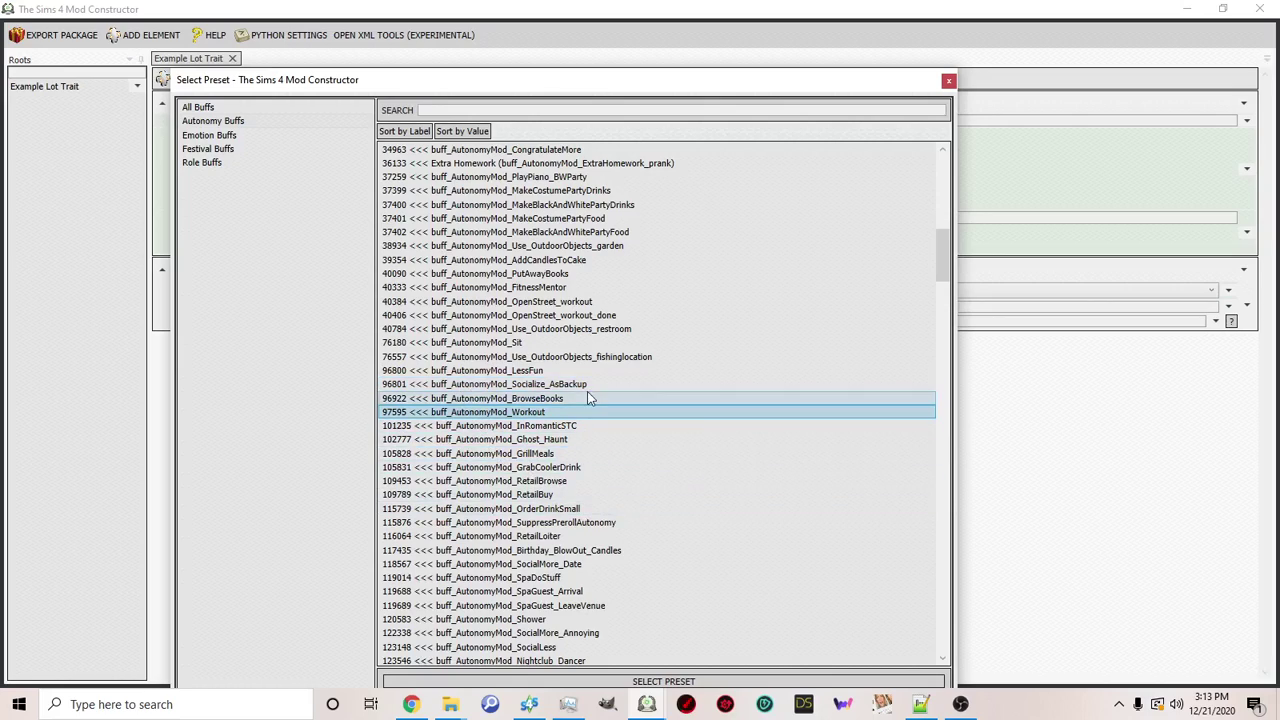
left_click(630, 681)
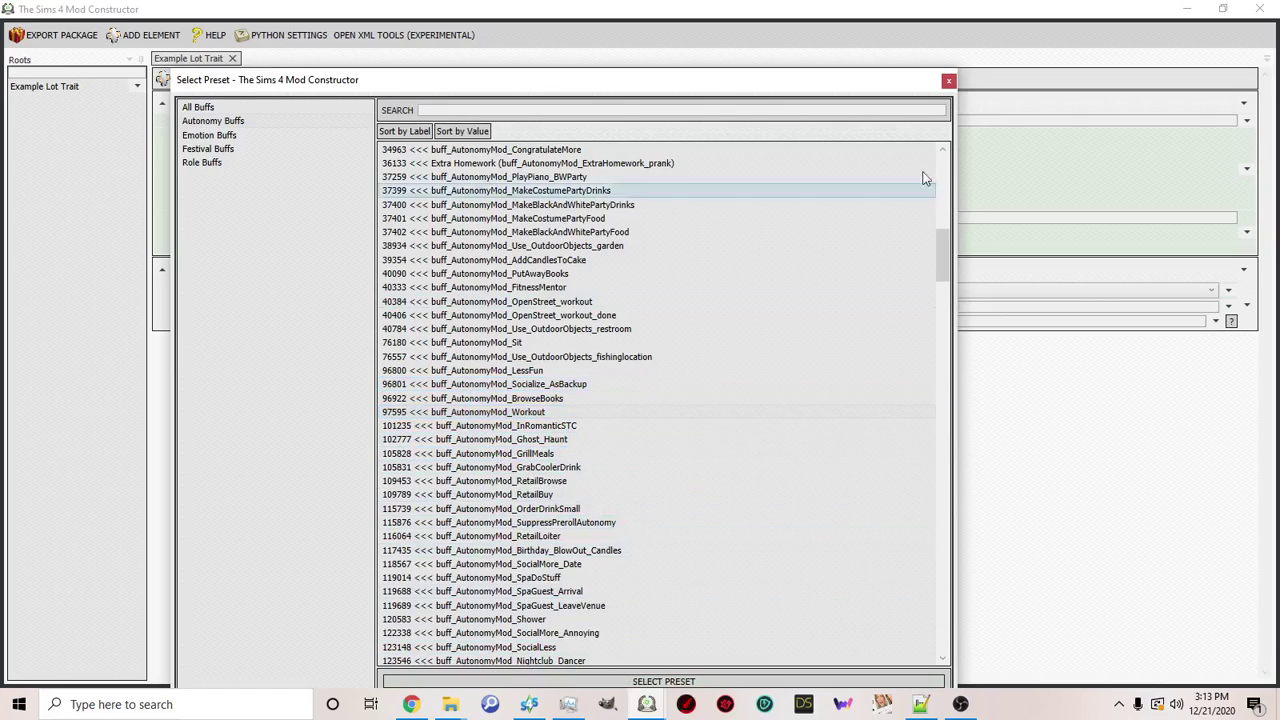
left_click(948, 81)
left_click(411, 321)
type("Workout Lot")
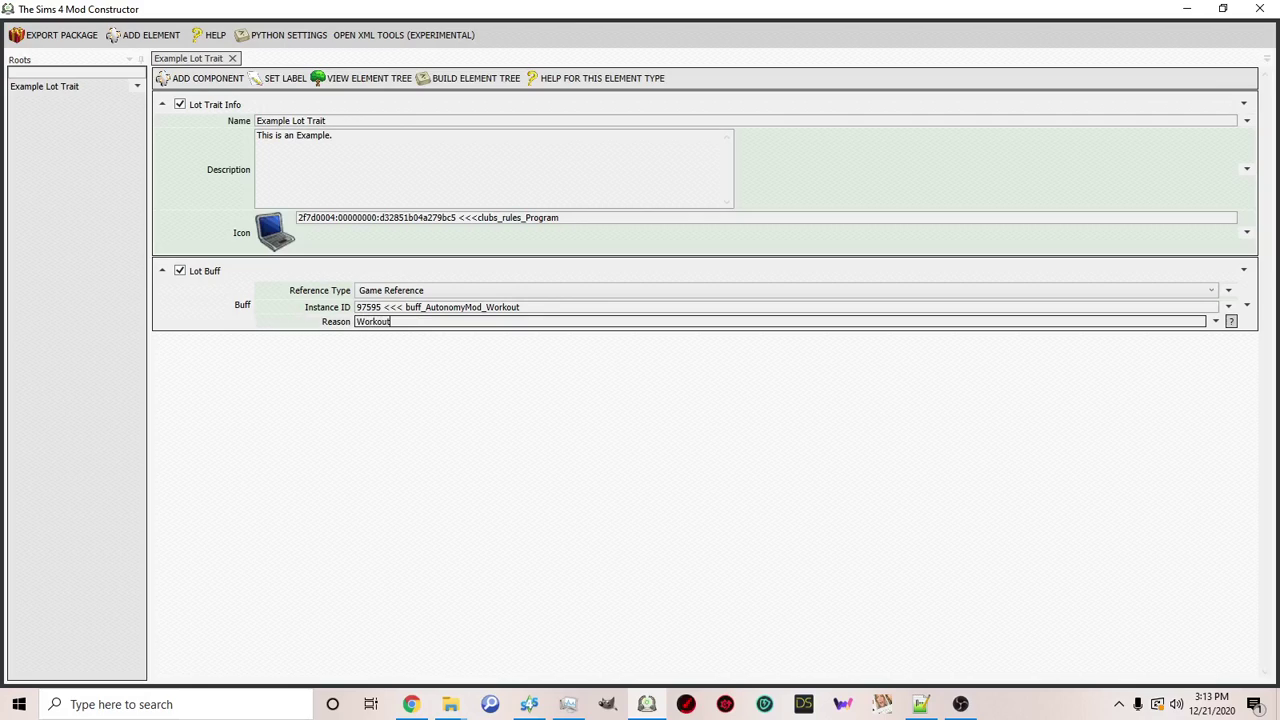
Add a second Lot Buff component to the Example Lot Trait, leaving its label blank.
left_click(208, 80)
left_click(309, 115)
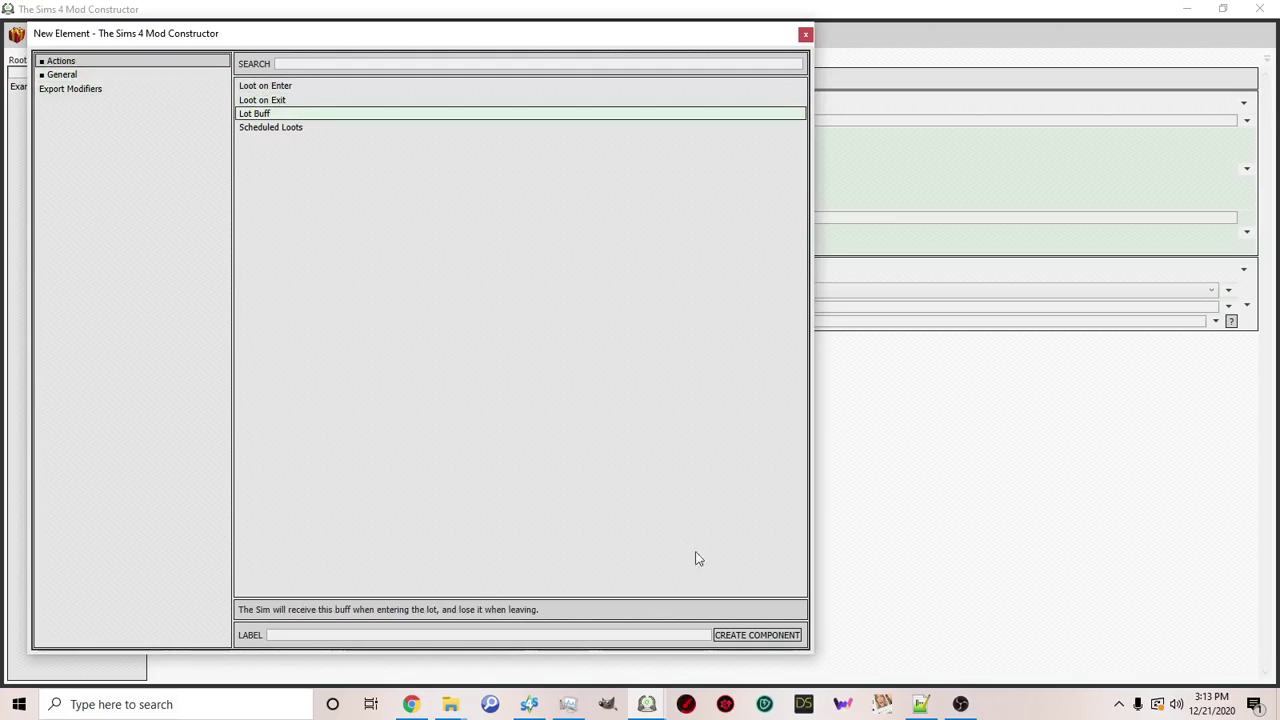
left_click(740, 635)
left_click(806, 35)
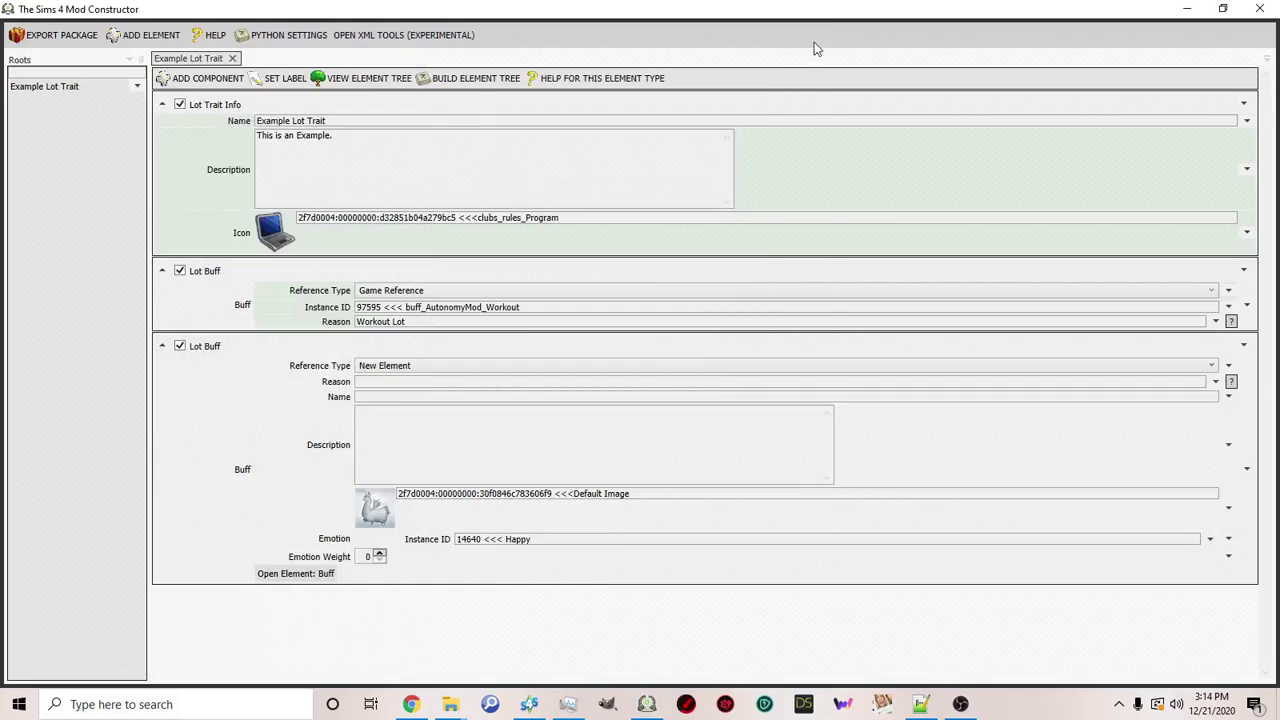
left_click(450, 366)
left_click(410, 396)
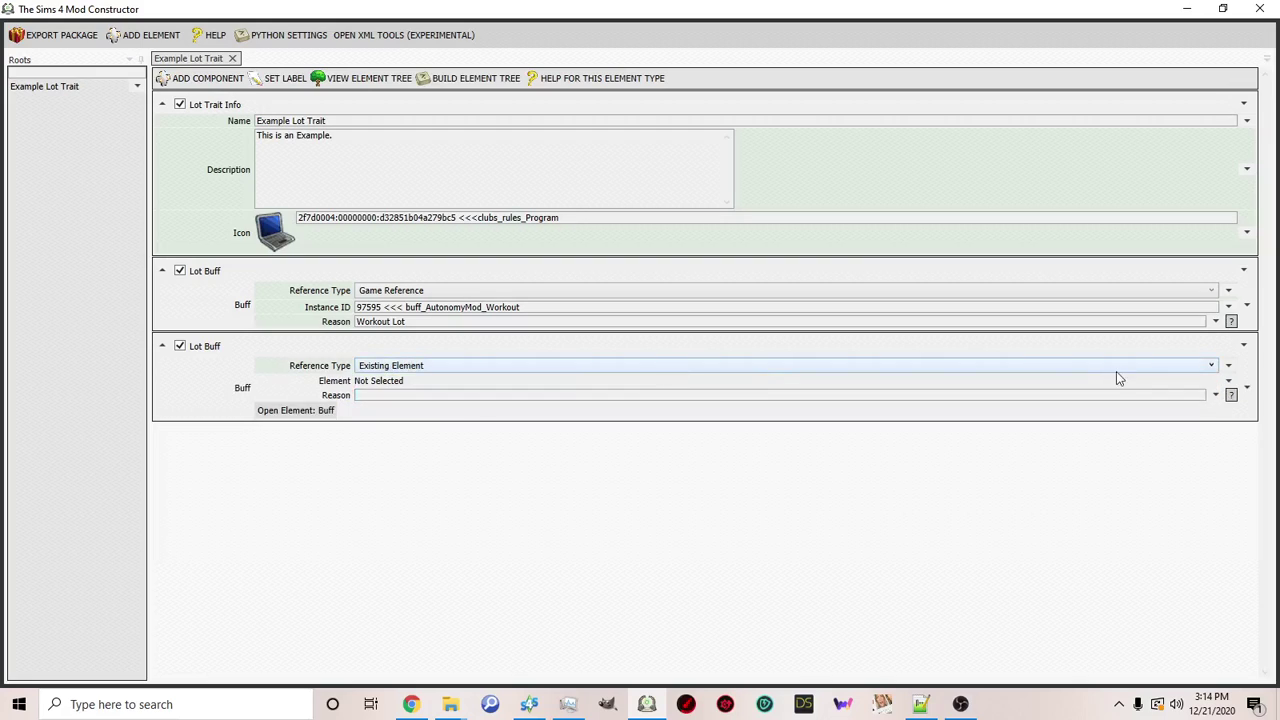
left_click(1228, 381)
left_click(1196, 414)
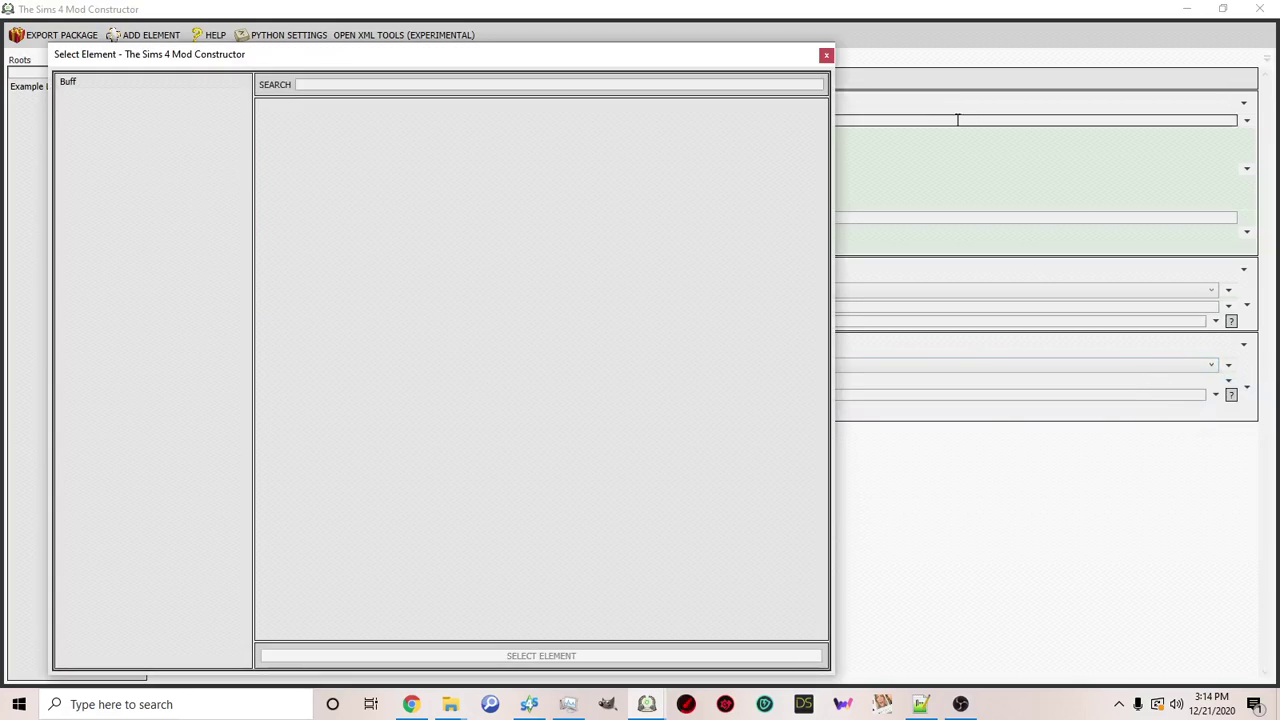
left_click(826, 55)
Make the second lot buff a Game Reference using the Autonomy Buffs preset buff_AutonomyMod_RomanceSocialsMore, found by searching "roma".
left_click(479, 366)
left_click(420, 408)
left_click(1228, 383)
left_click(1196, 416)
left_click(115, 116)
left_click(404, 104)
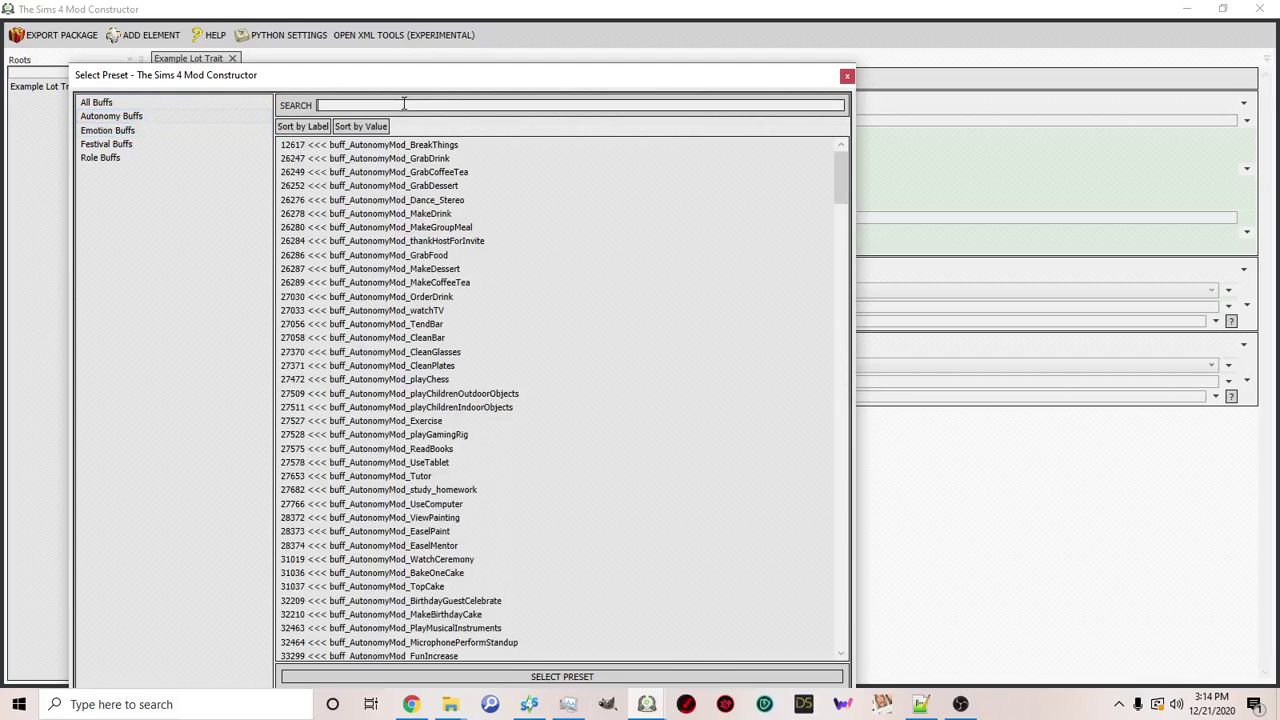
type("roma")
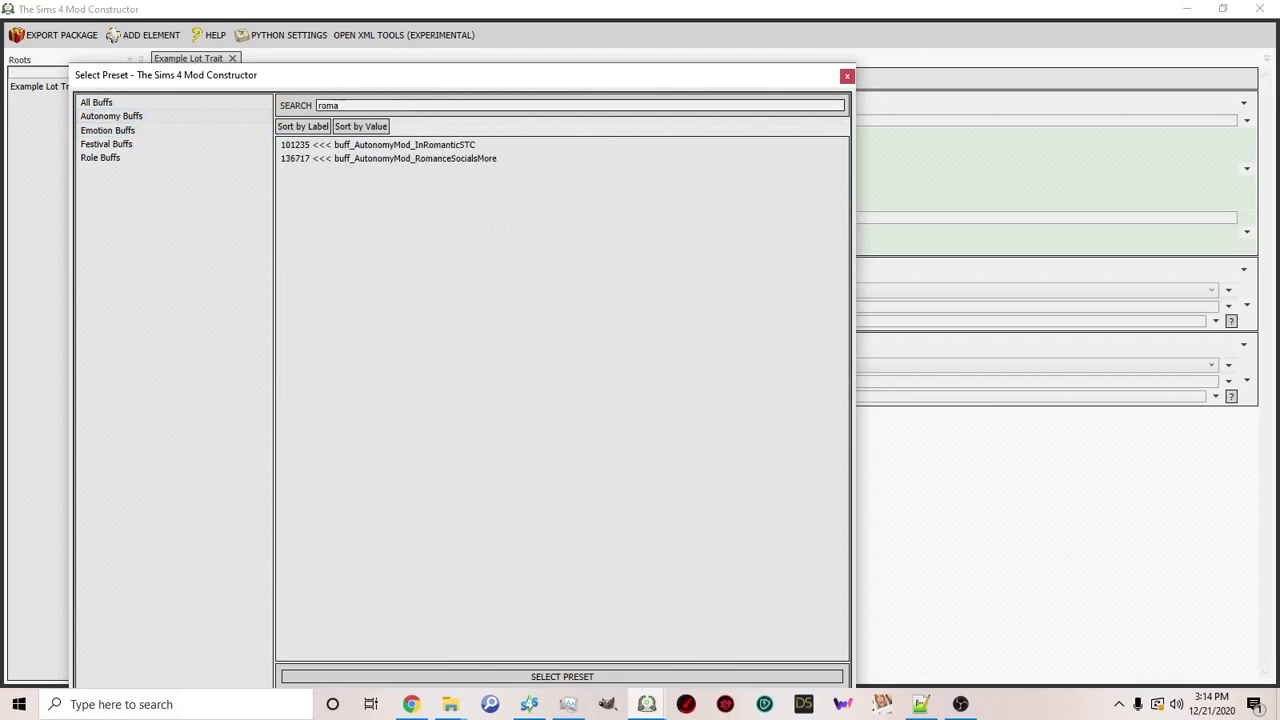
left_click(368, 158)
left_click_drag(480, 73, 465, 42)
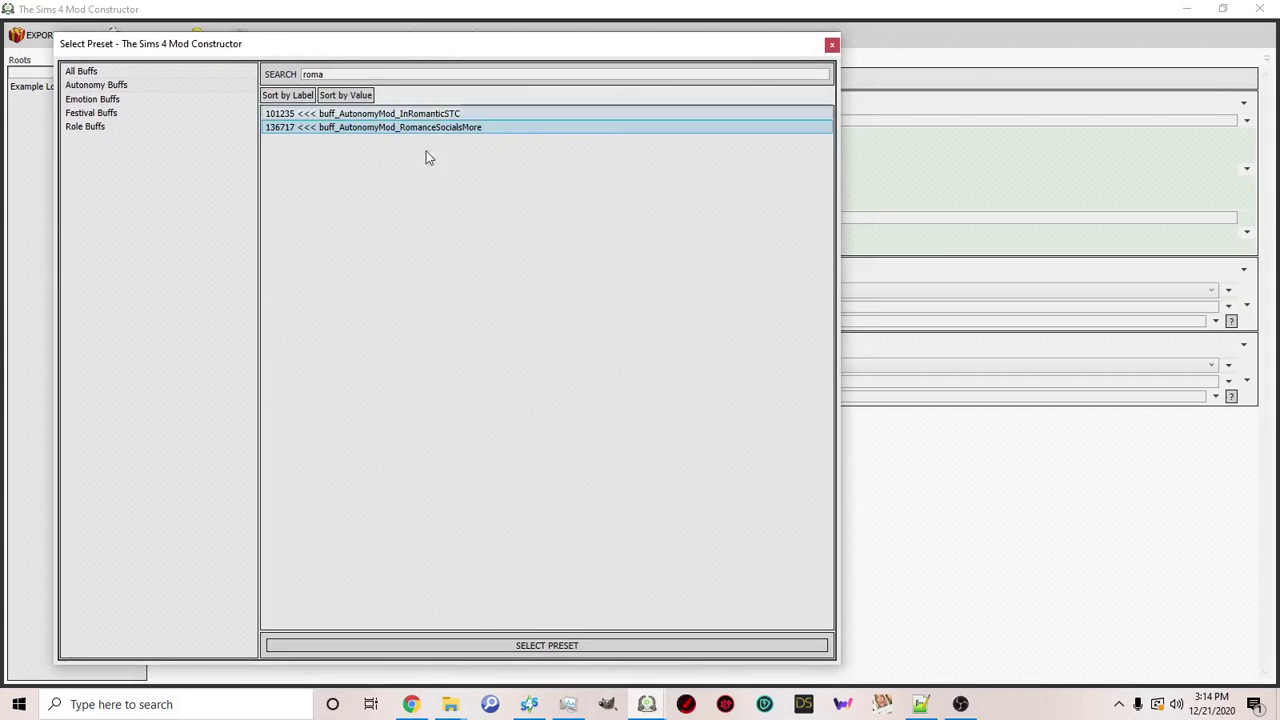
left_click(535, 648)
left_click(92, 99)
scroll(540, 245, "down", 1)
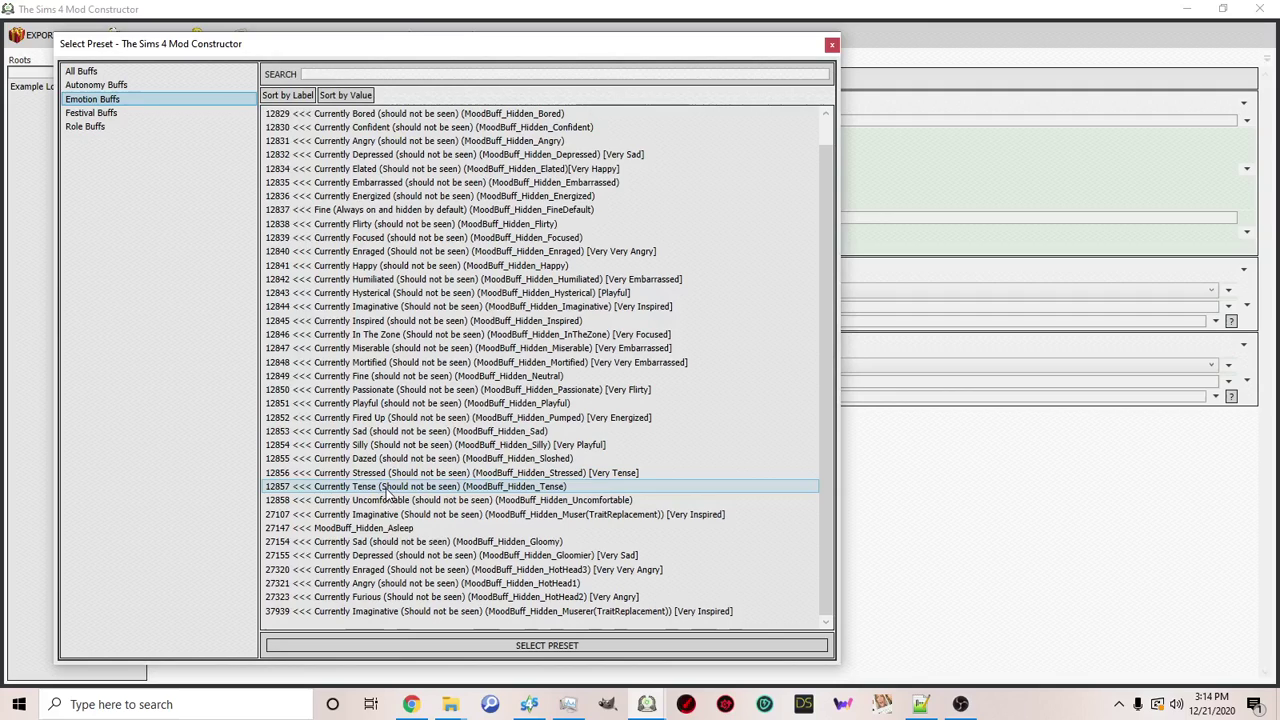
left_click(832, 44)
Add a third Lot Buff component with its reference type set to Game Reference.
left_click(203, 79)
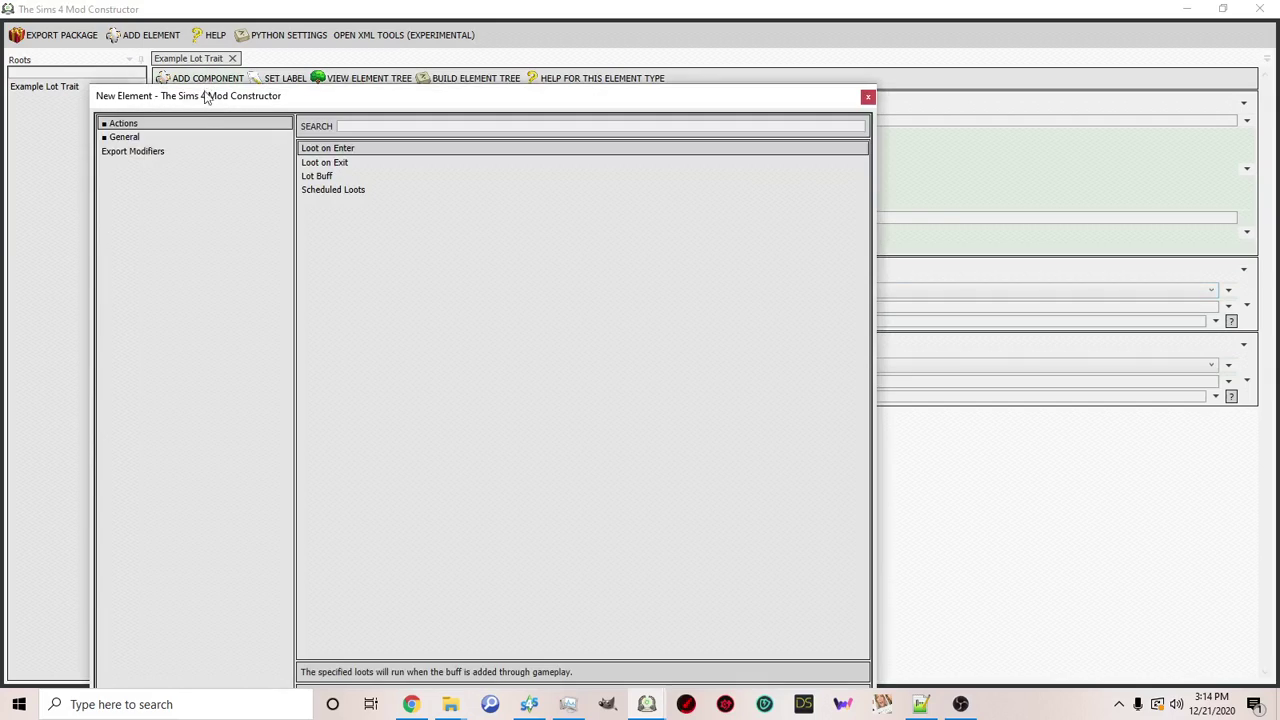
left_click(316, 175)
left_click_drag(568, 103, 582, 50)
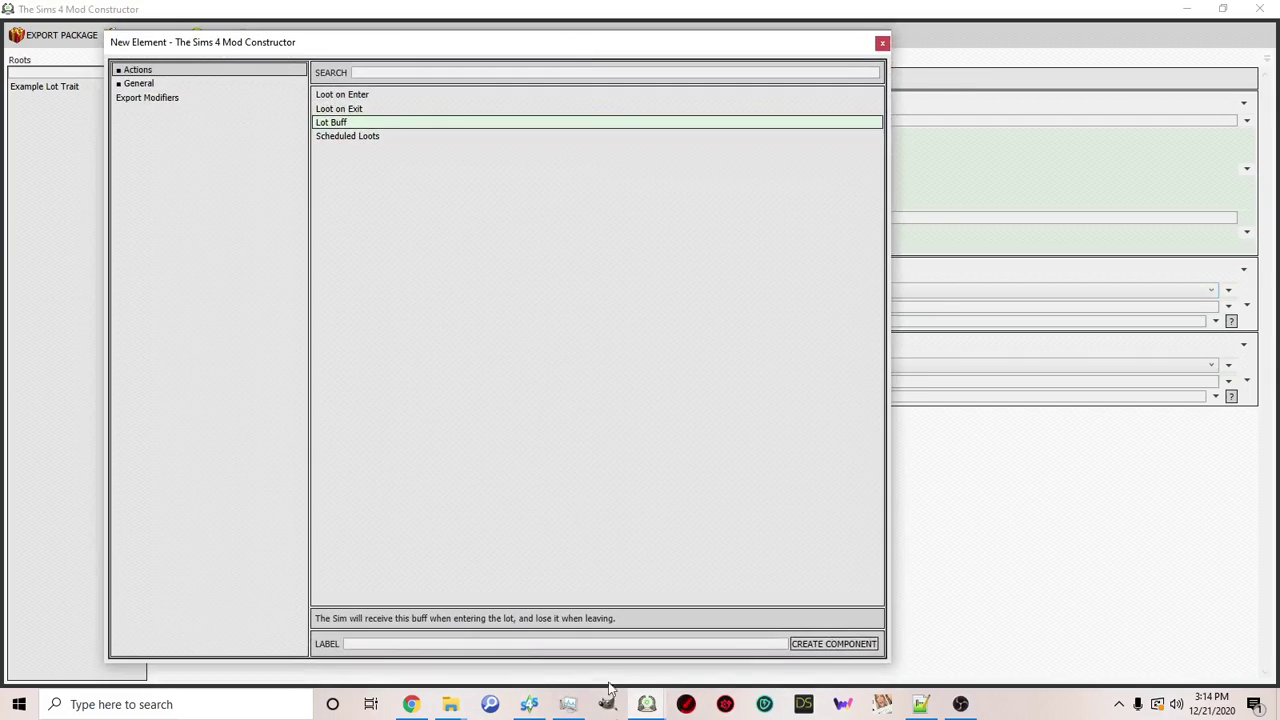
left_click(882, 44)
left_click(393, 445)
left_click(428, 486)
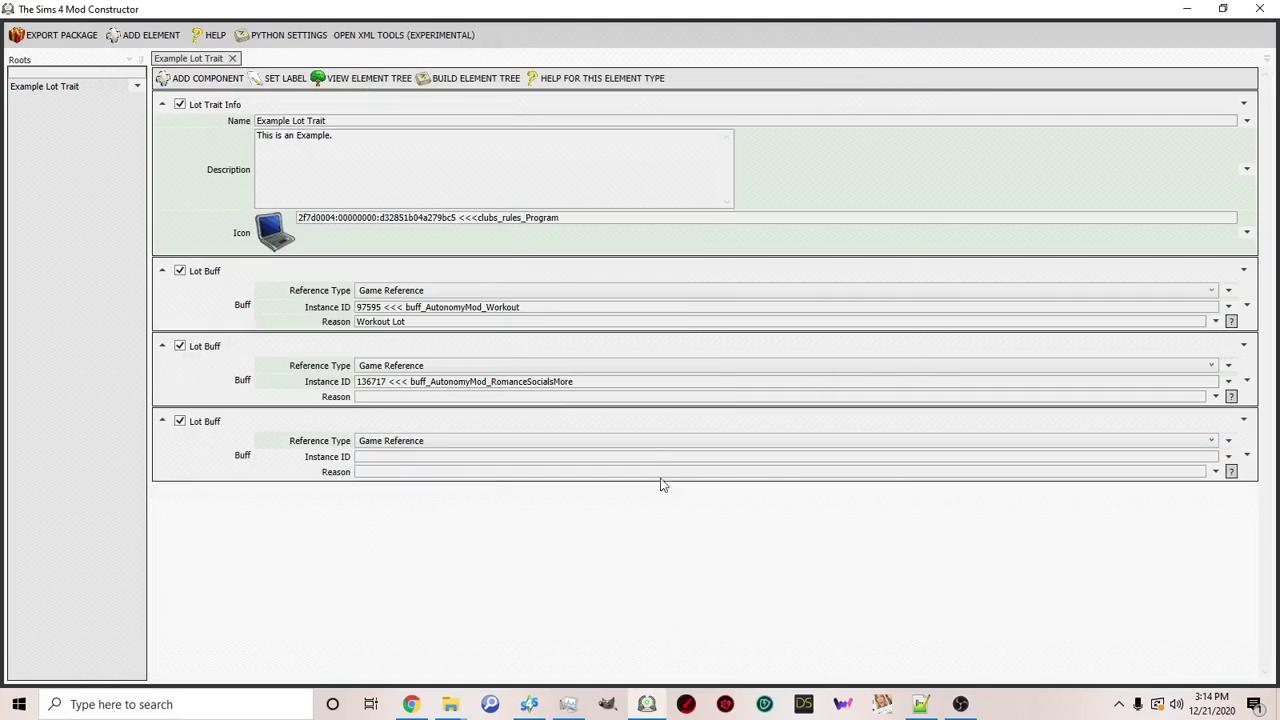
Assign the Emotion Buffs preset Currently Flirty (MoodBuff_Hidden_Flirty) to the third lot buff.
left_click(1227, 458)
left_click(1192, 474)
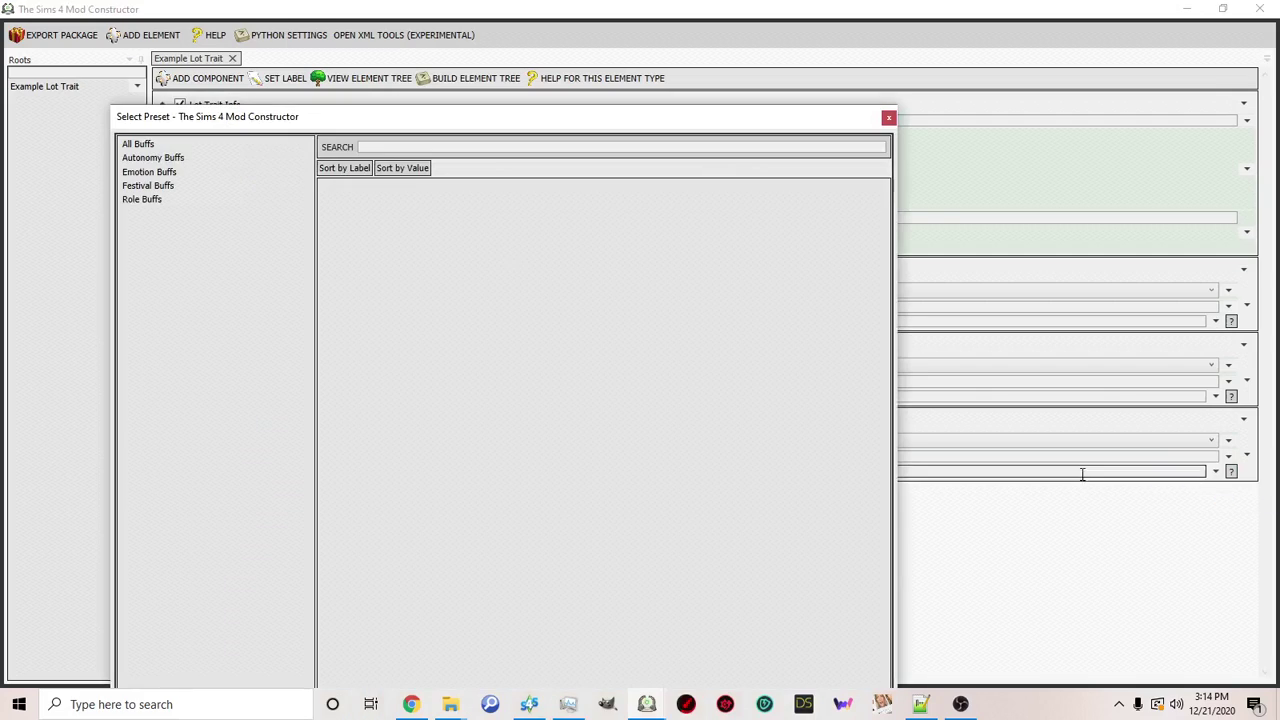
left_click(158, 173)
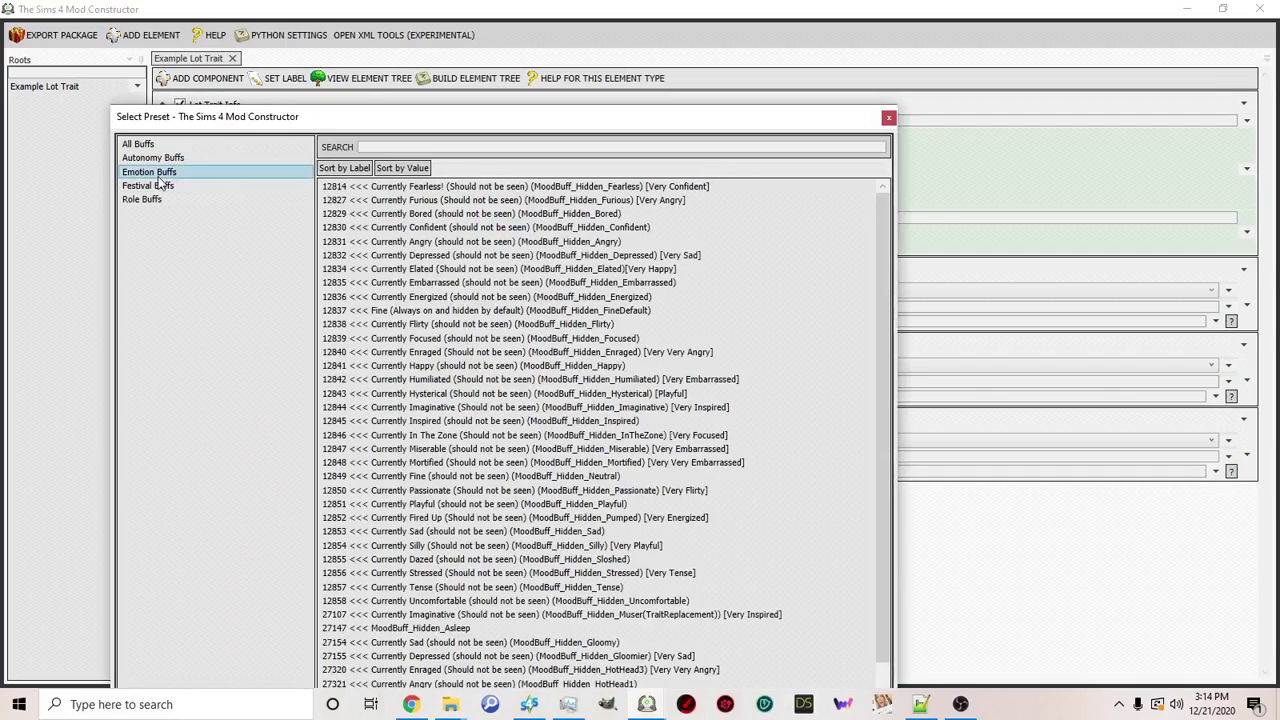
left_click(442, 324)
left_click_drag(558, 115, 596, 38)
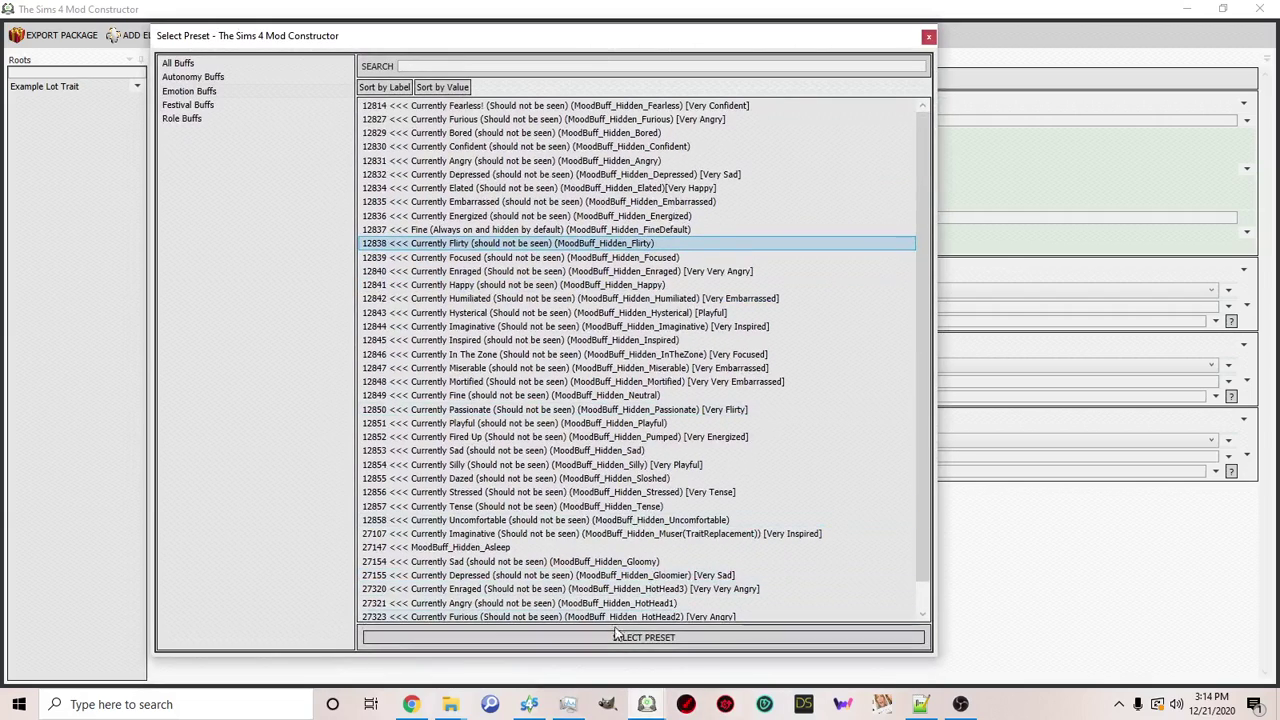
left_click(928, 37)
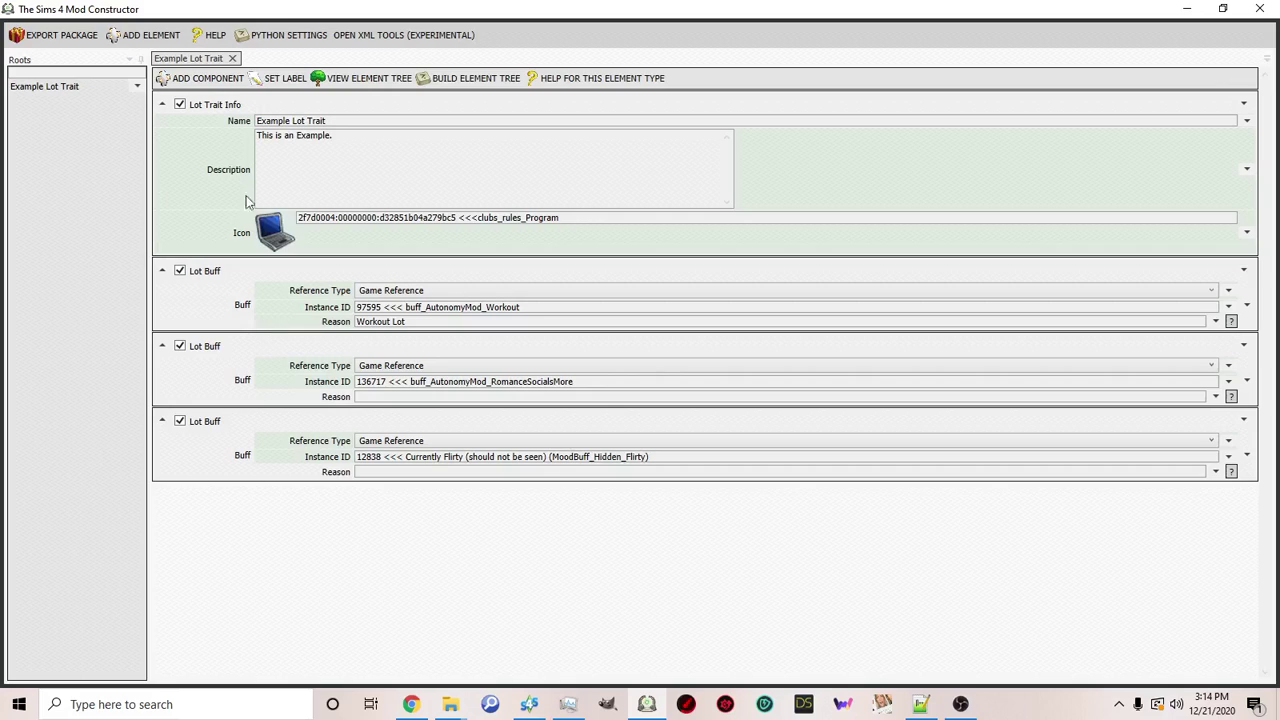
Add a Scheduled Loots component to the Example Lot Trait, leaving its label blank.
left_click(212, 80)
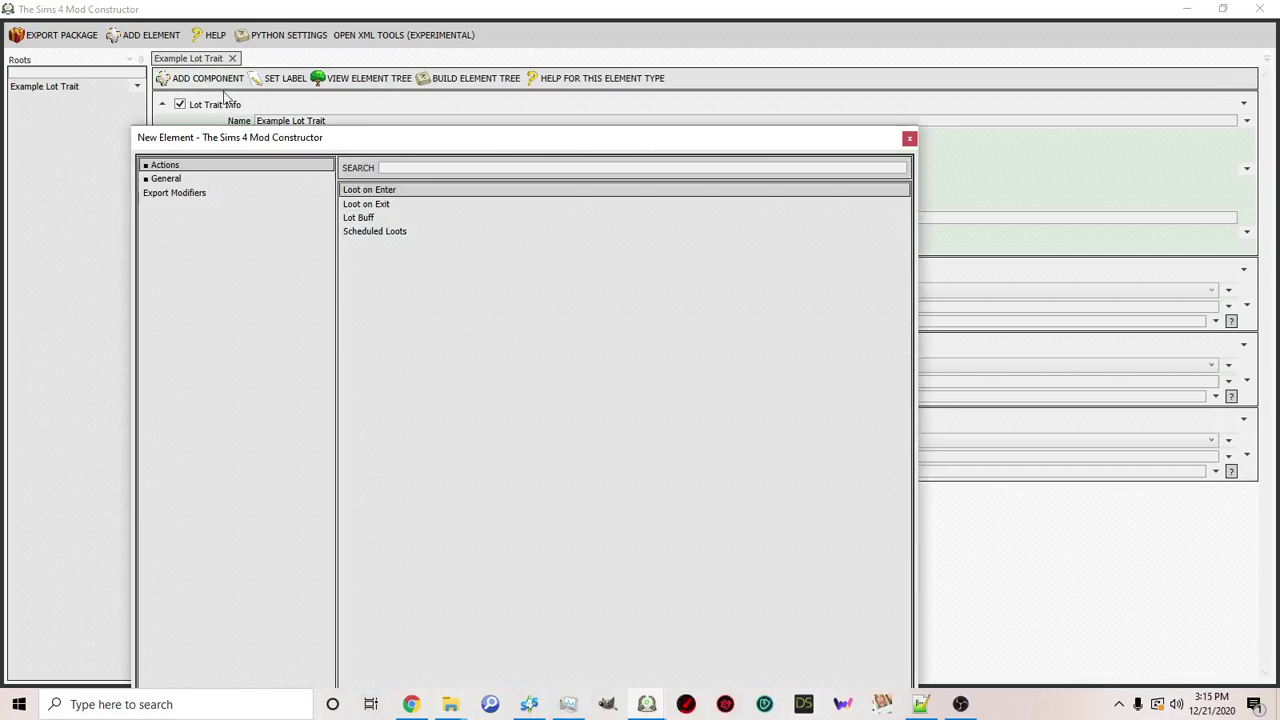
left_click(386, 229)
left_click_drag(402, 138, 388, 58)
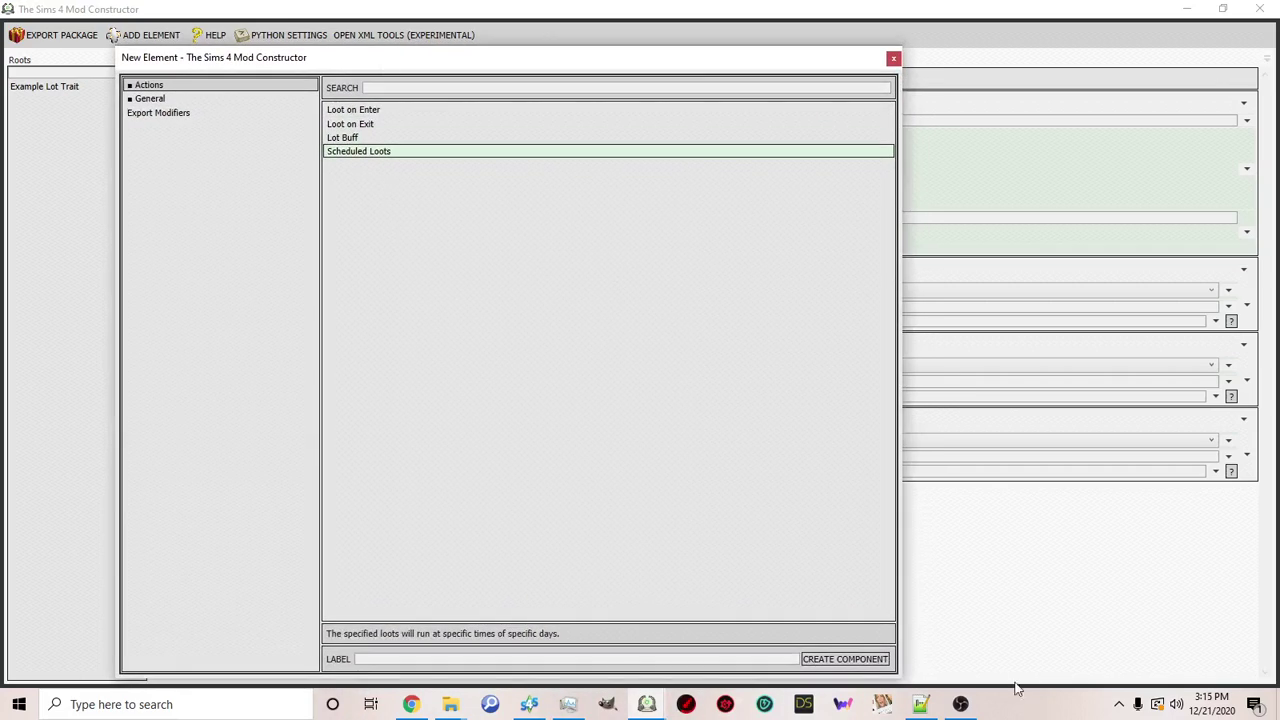
left_click(826, 662)
left_click(893, 61)
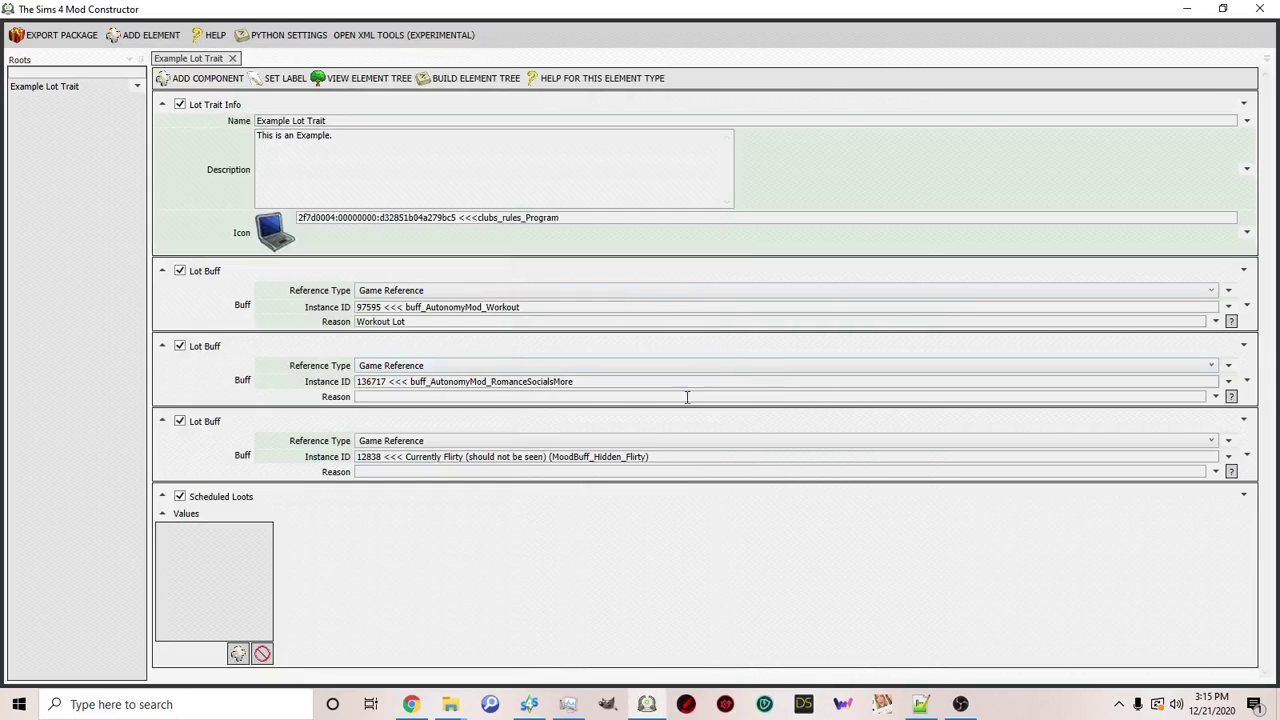
Add a scheduled loot entry and exclude Monday through Thursday so it runs only on Friday.
left_click(238, 653)
left_click(219, 534)
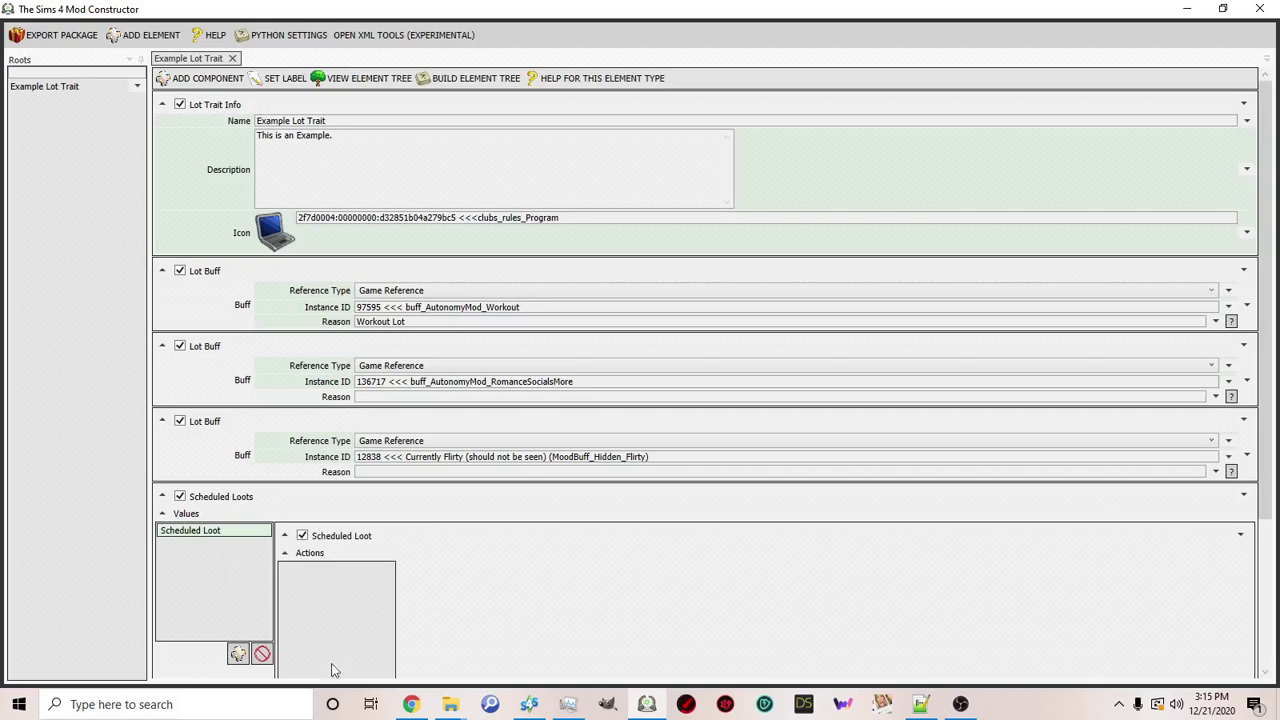
scroll(1258, 410, "down", 3)
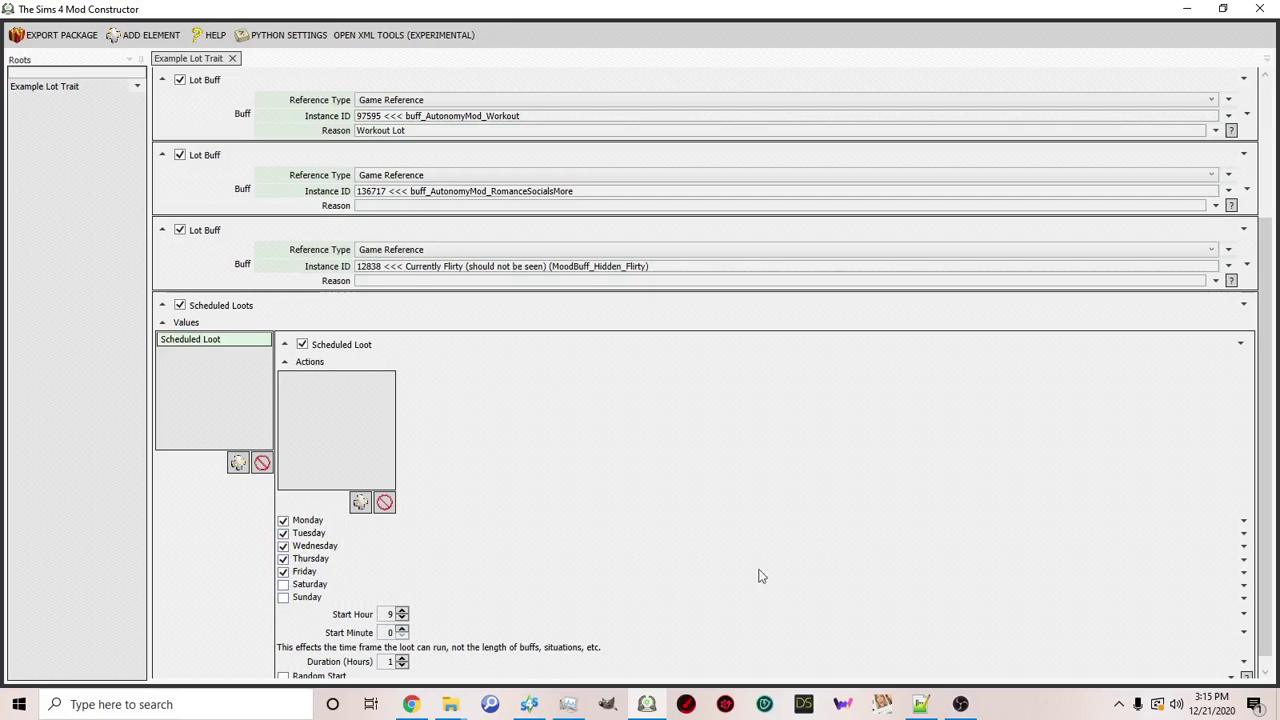
scroll(812, 565, "down", 1)
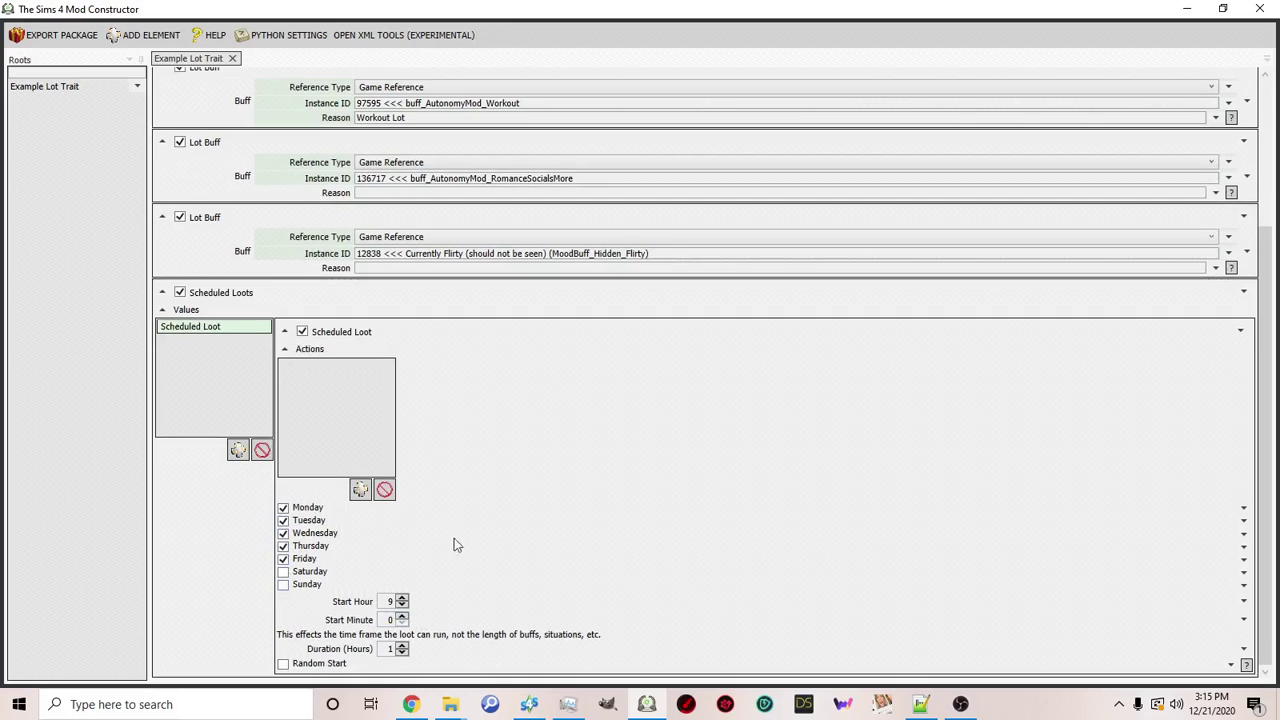
left_click(283, 508)
left_click(284, 521)
left_click(284, 533)
left_click(283, 546)
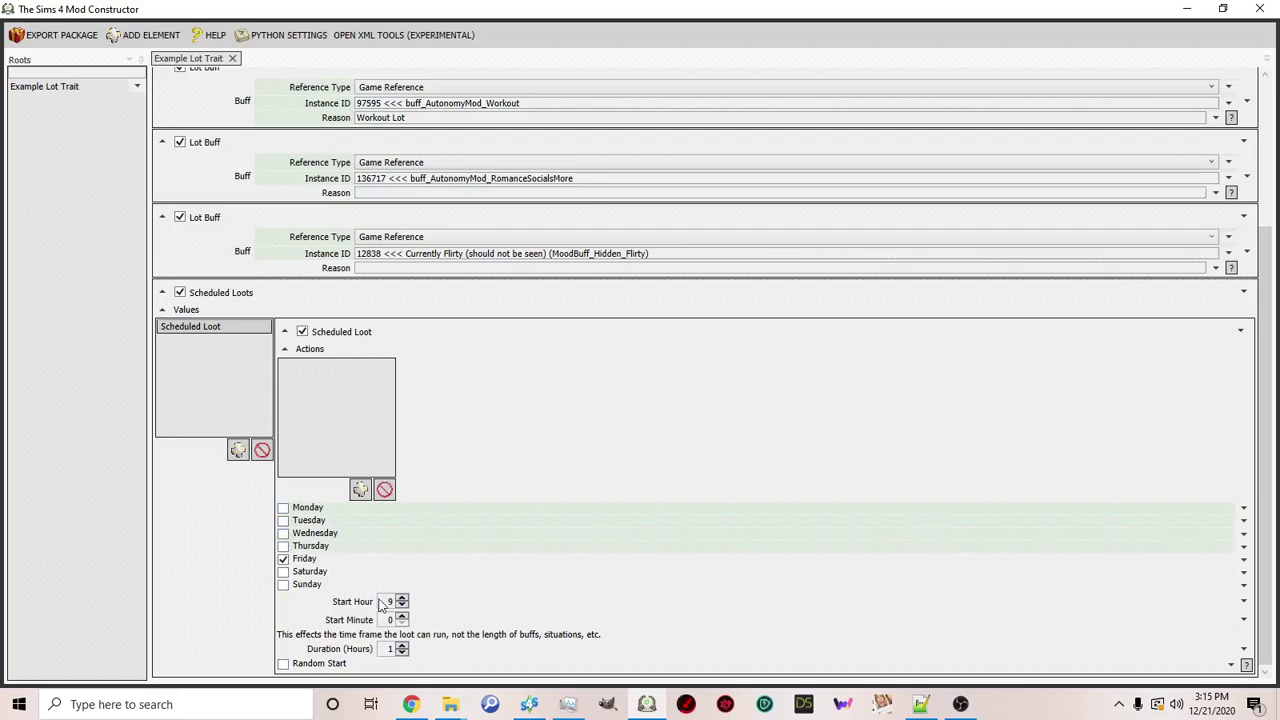
Add a loot action to the scheduled loot and browse the All Loot Actions presets without choosing one.
left_click(360, 489)
left_click(310, 368)
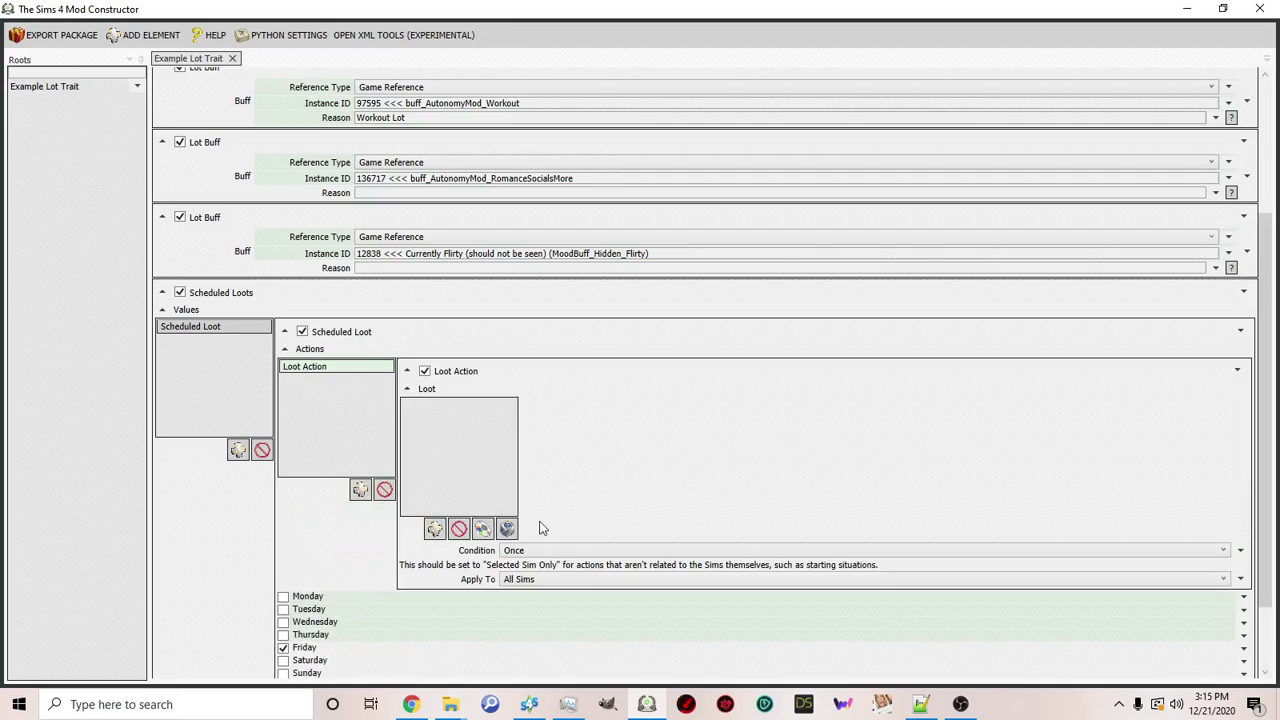
left_click(483, 529)
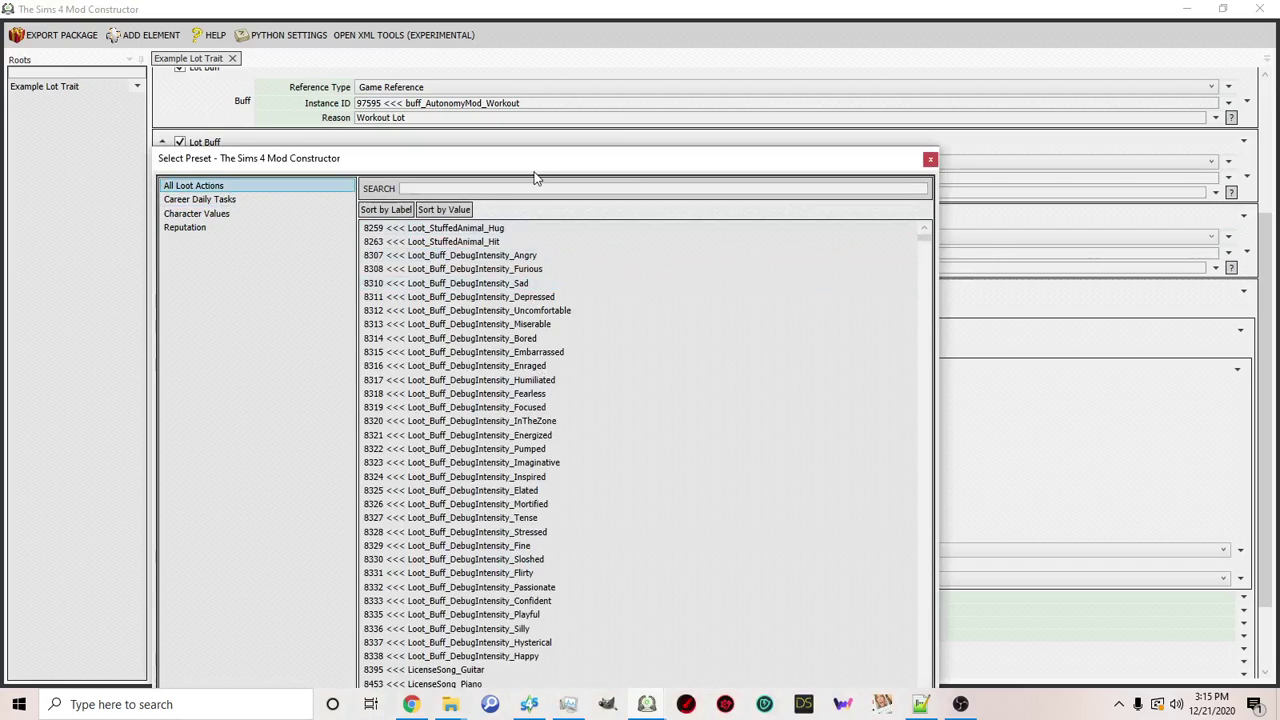
left_click_drag(534, 162, 539, 60)
scroll(785, 478, "down", 15)
scroll(763, 476, "down", 20)
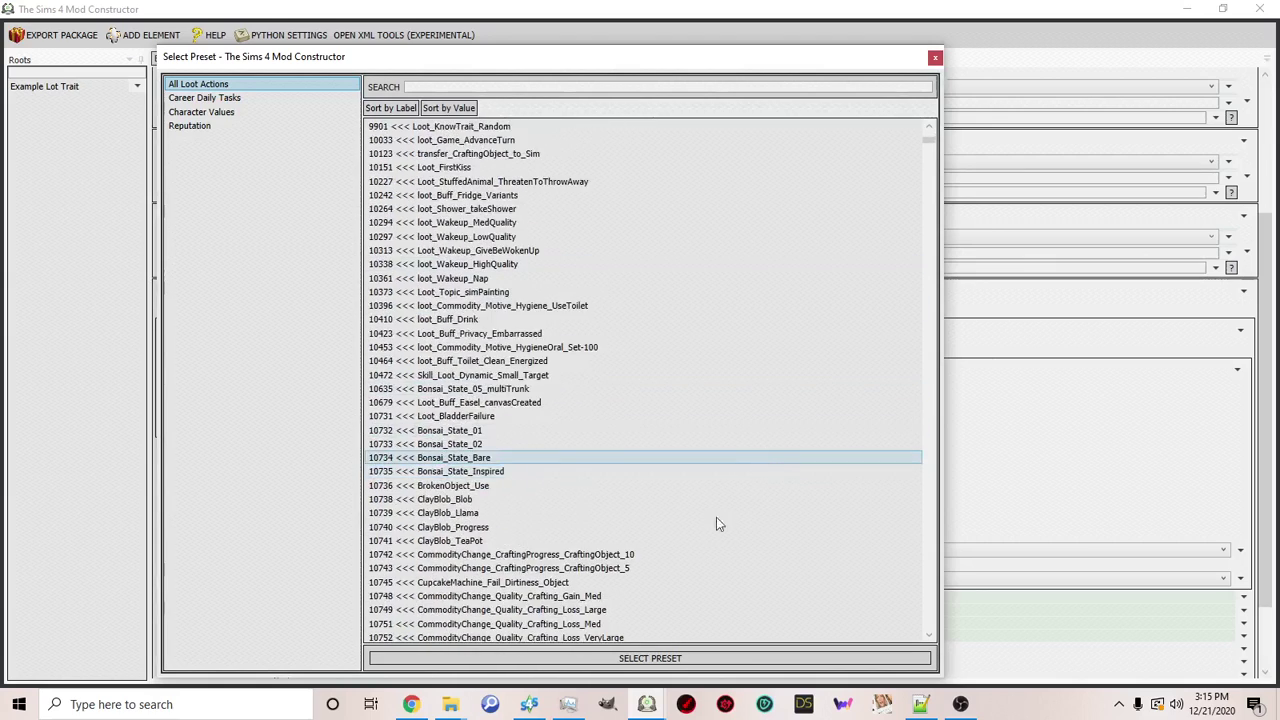
left_click(934, 56)
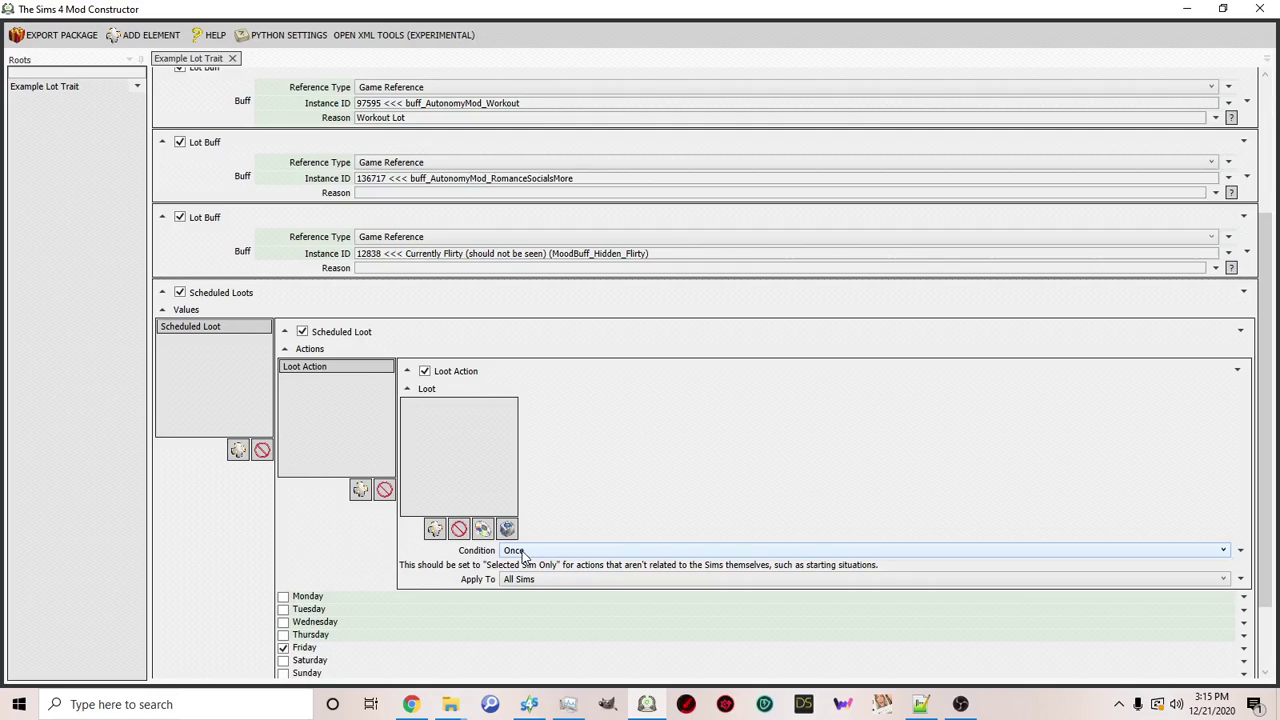
Review the loot action's available Condition and Apply To options without changing either.
left_click(522, 552)
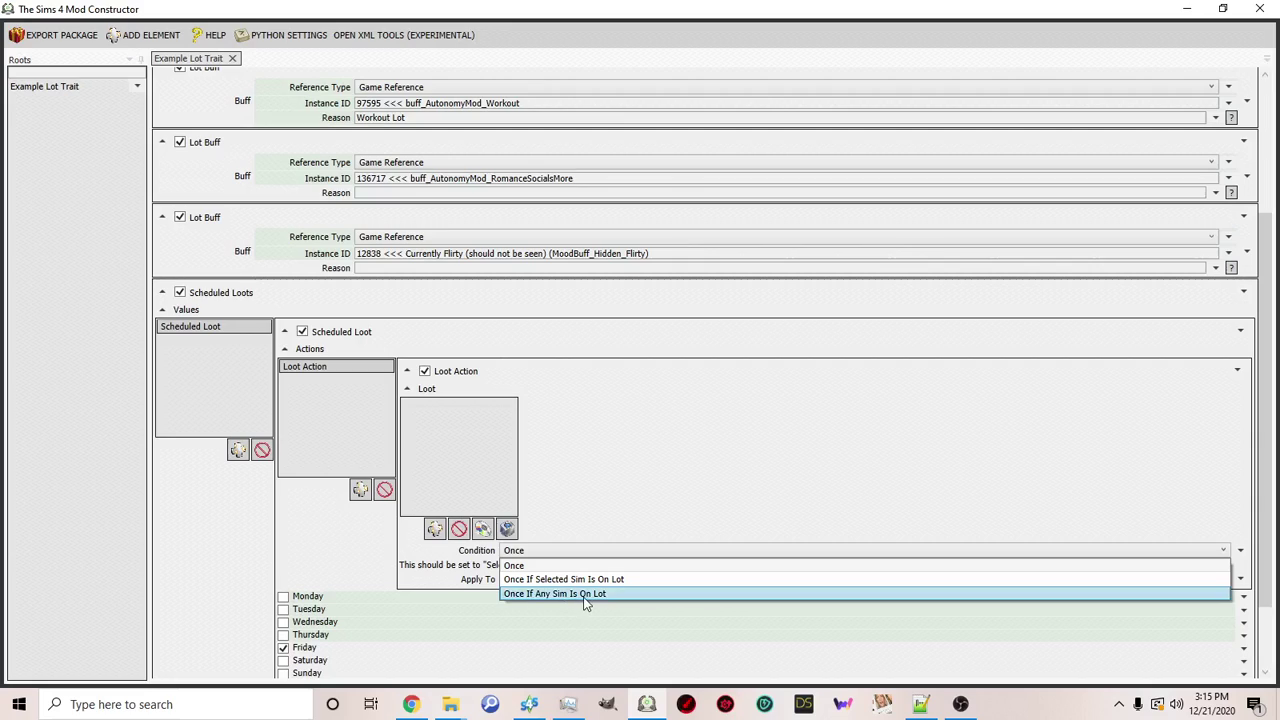
left_click(610, 486)
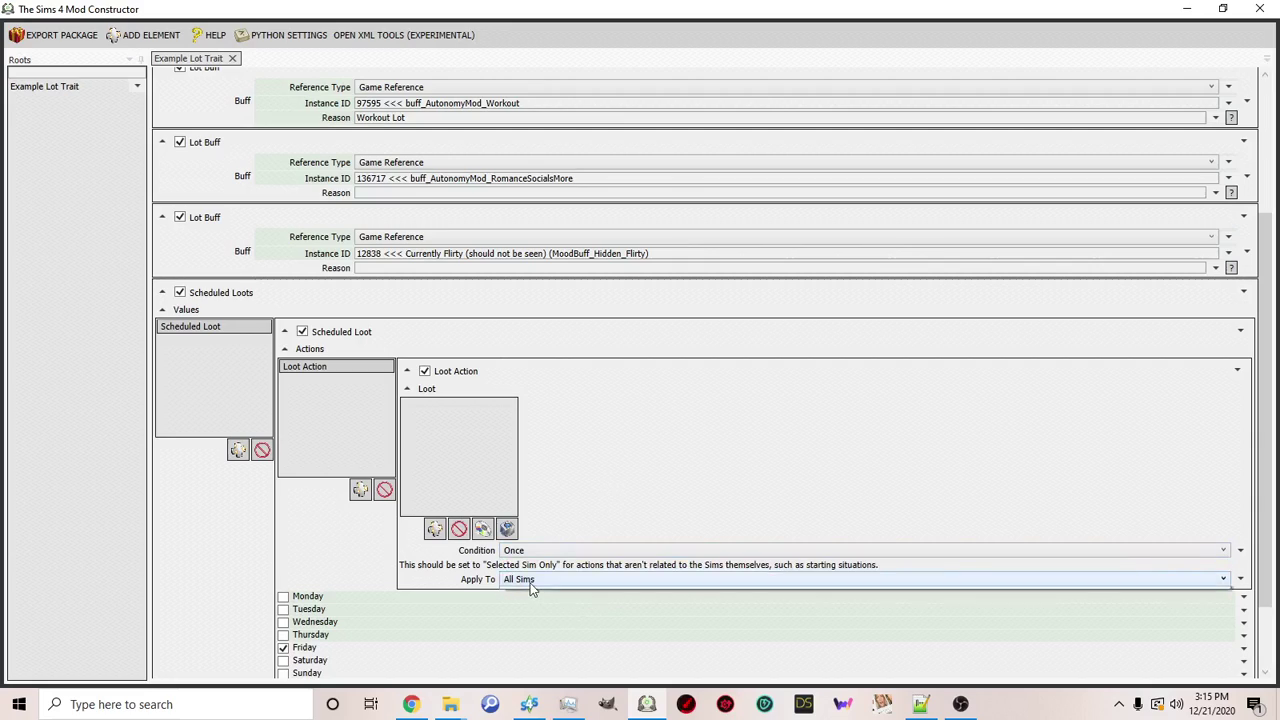
left_click(534, 584)
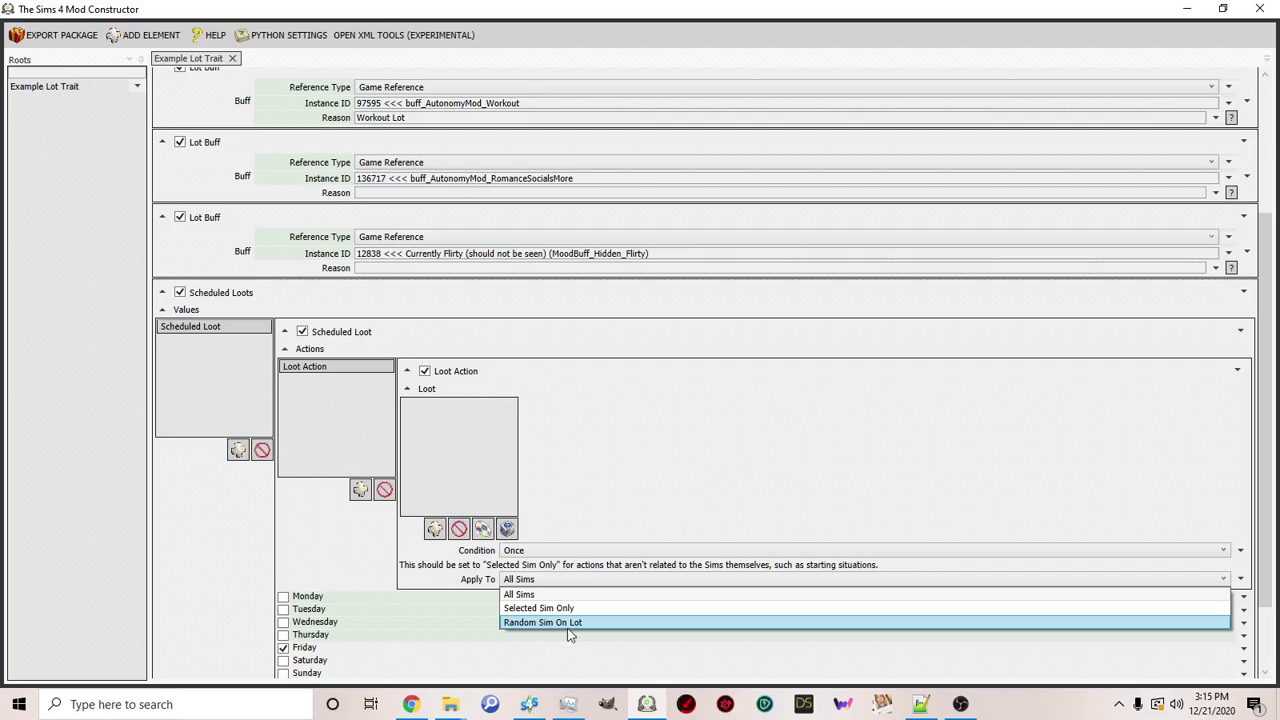
left_click(623, 451)
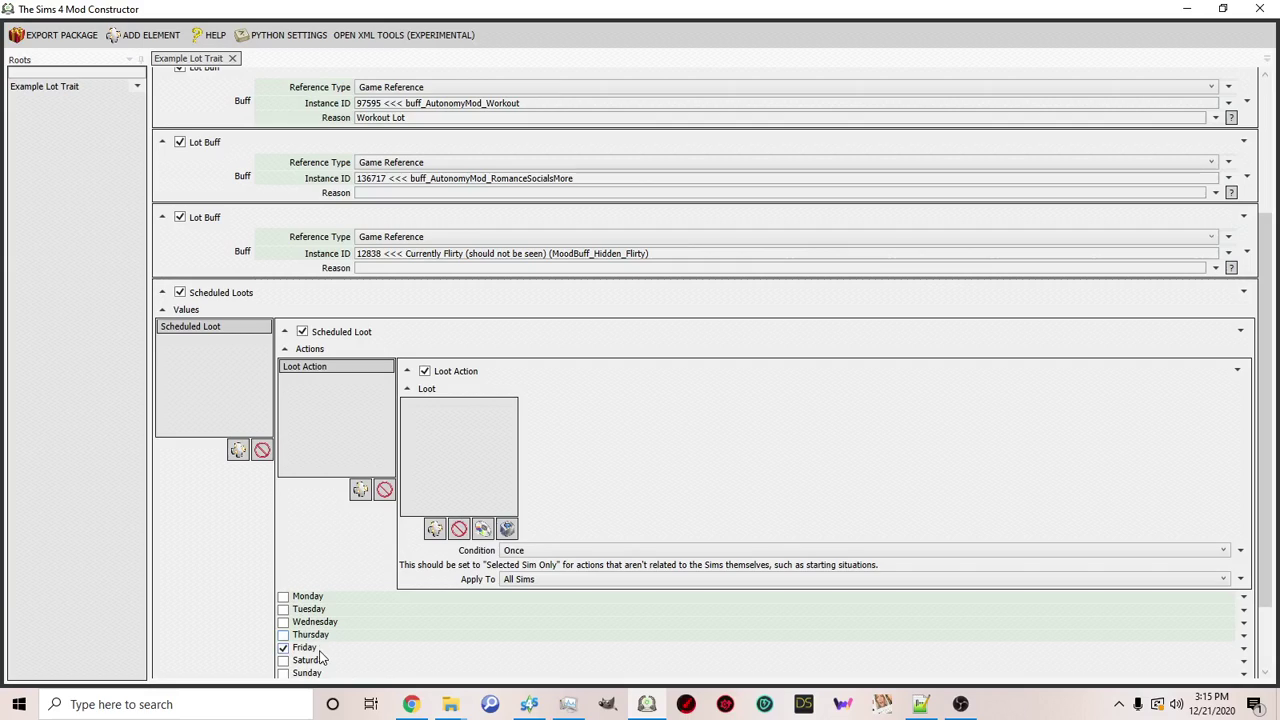
Give the loot action the preset Loot_InFightWith_Both, found by searching "fight", and apply it to Random Sim On Lot.
left_click(482, 528)
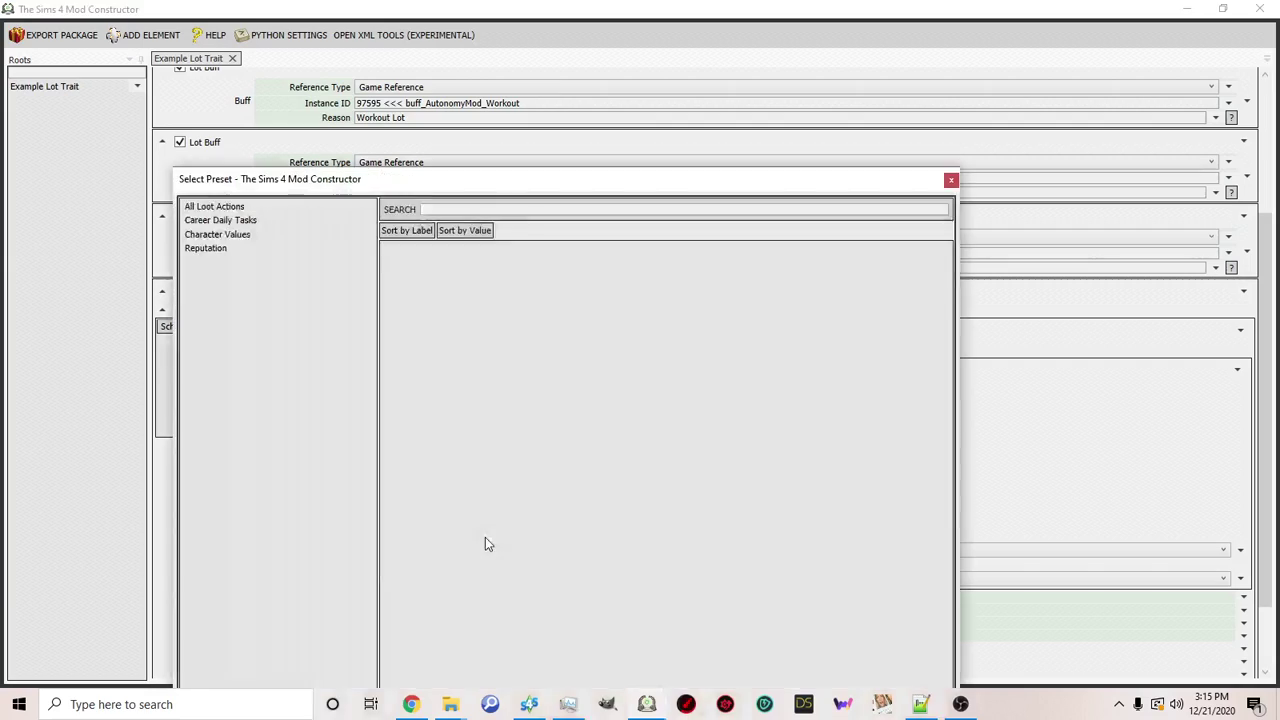
left_click(484, 211)
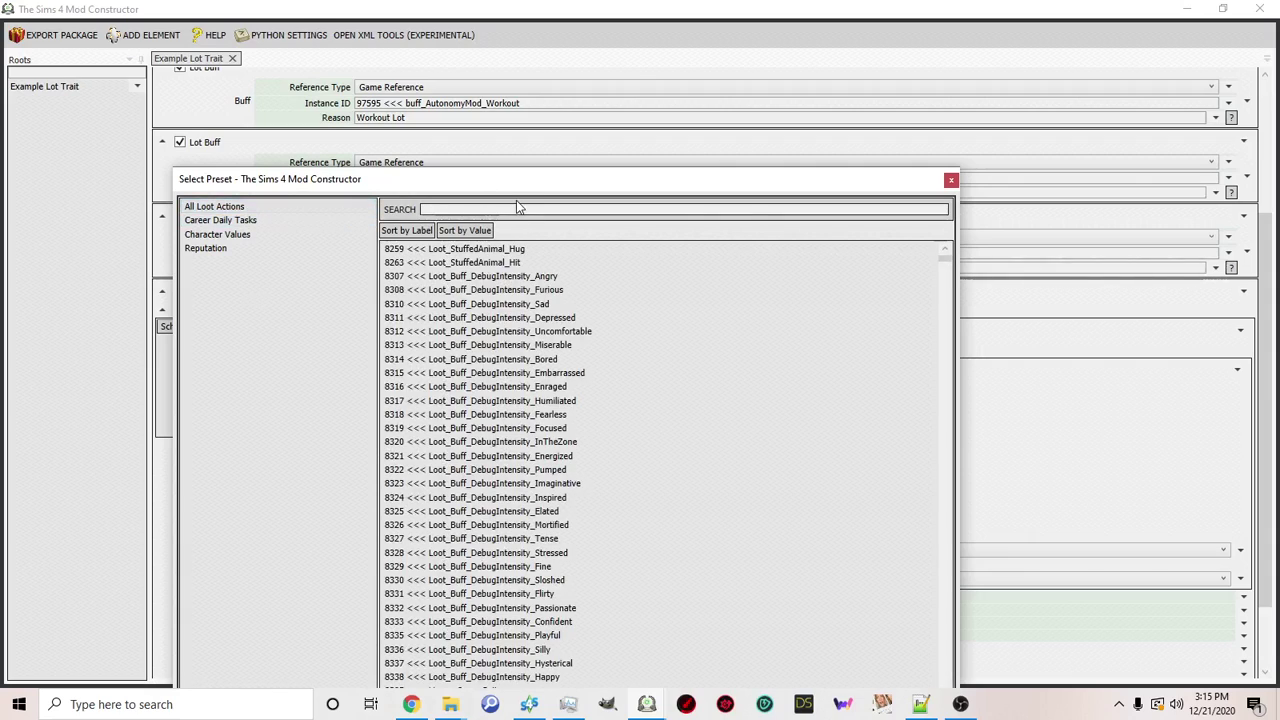
type("fight")
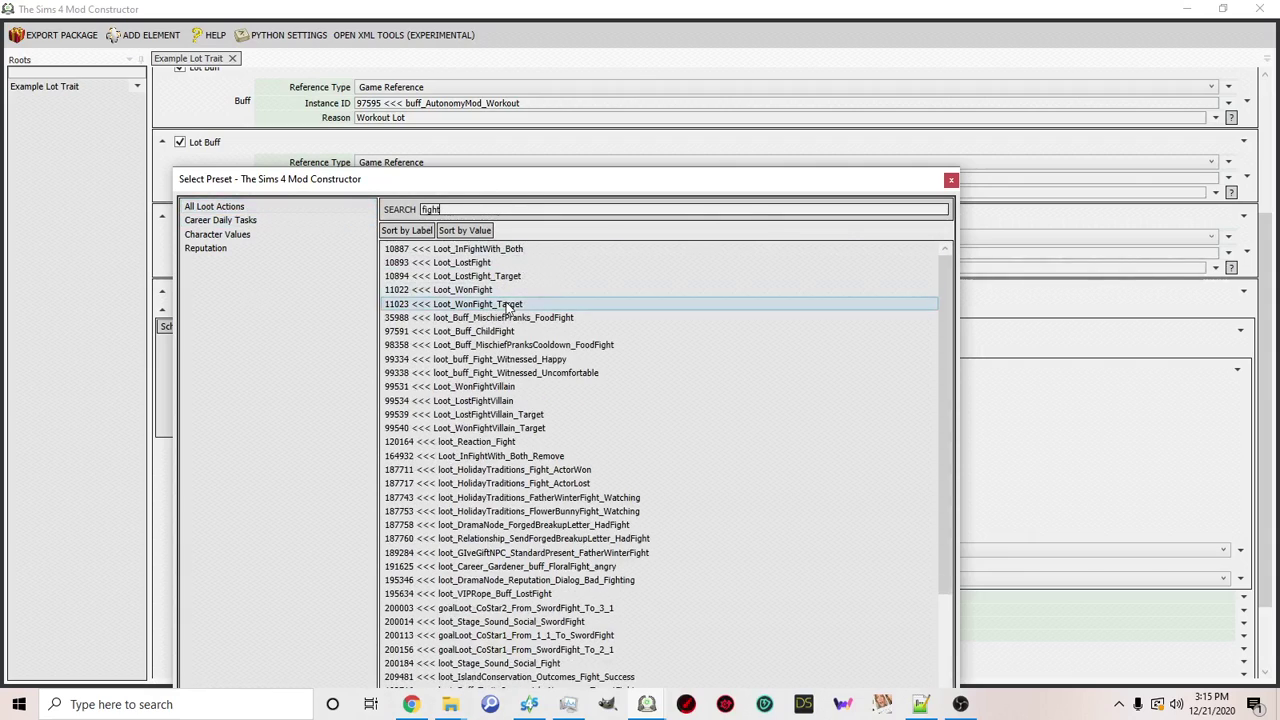
left_click(497, 250)
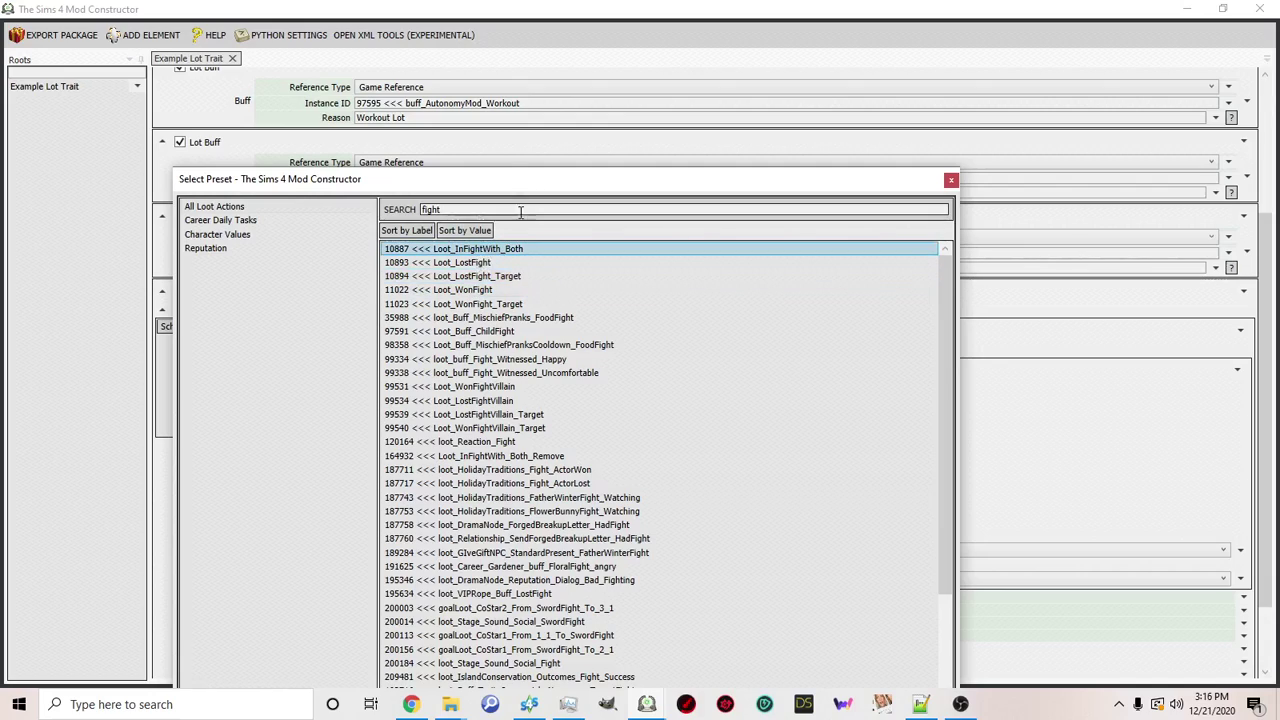
left_click_drag(520, 188, 526, 69)
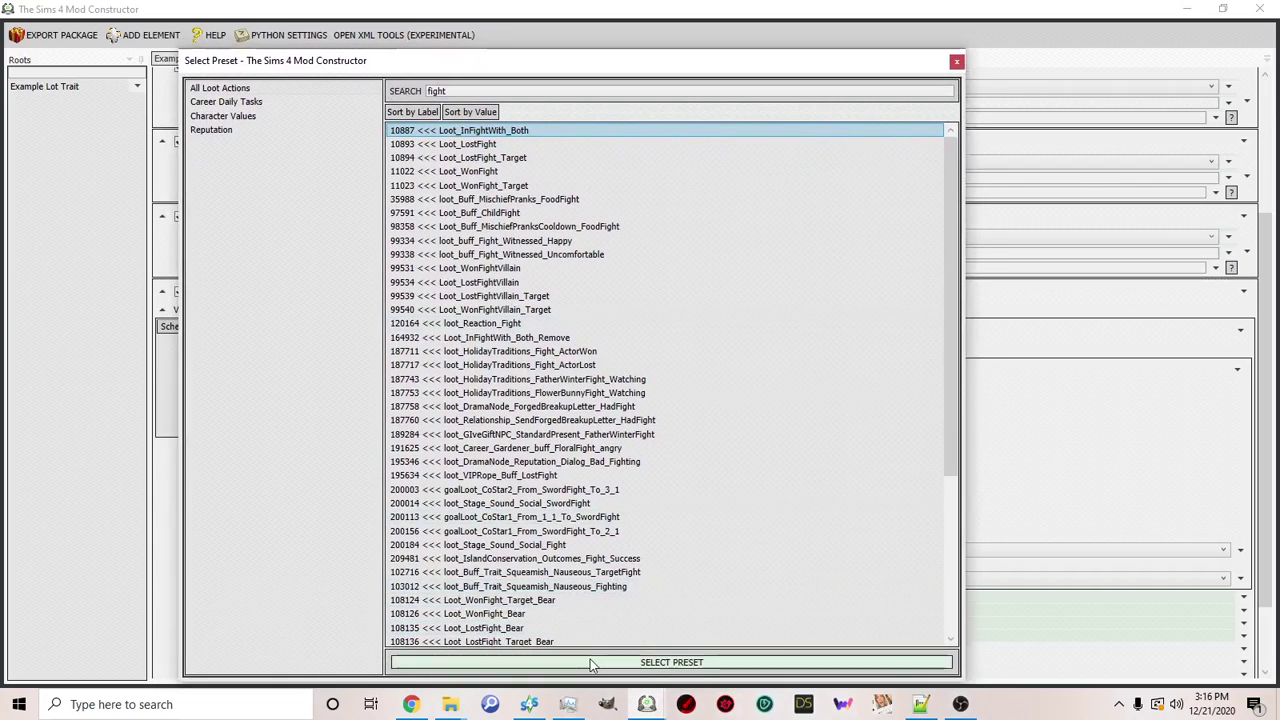
left_click(956, 61)
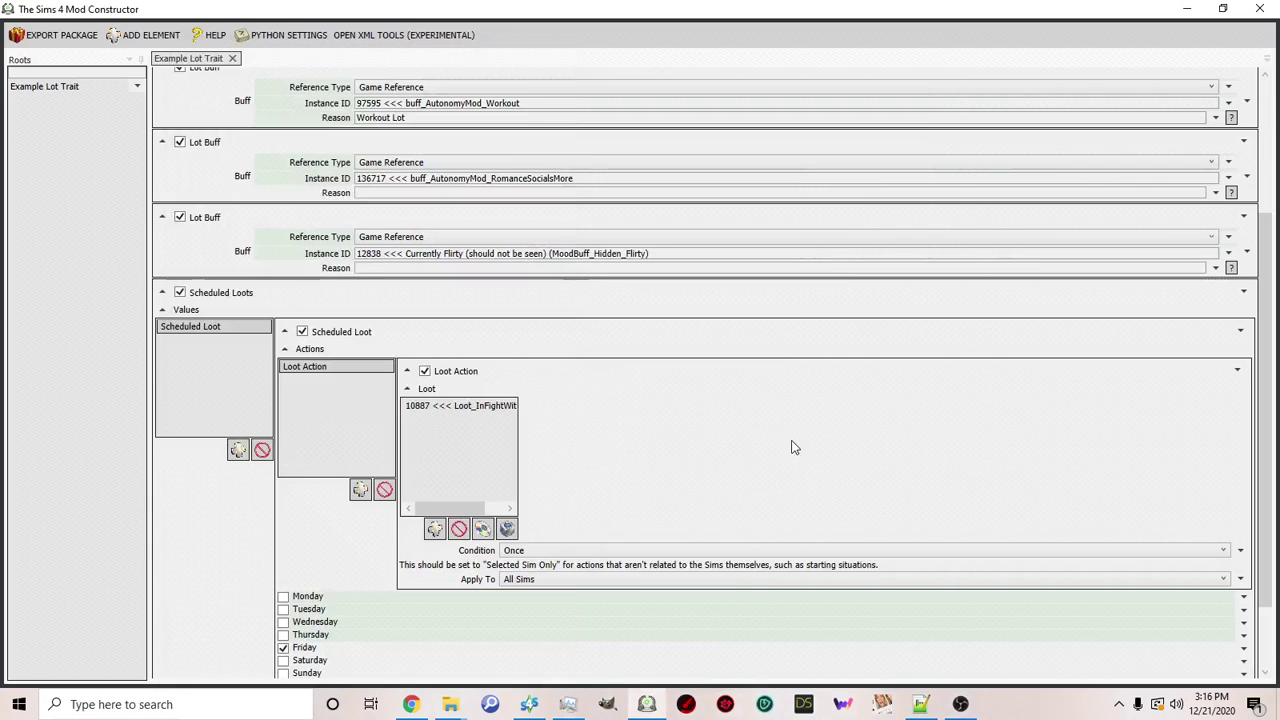
left_click(500, 582)
left_click(530, 623)
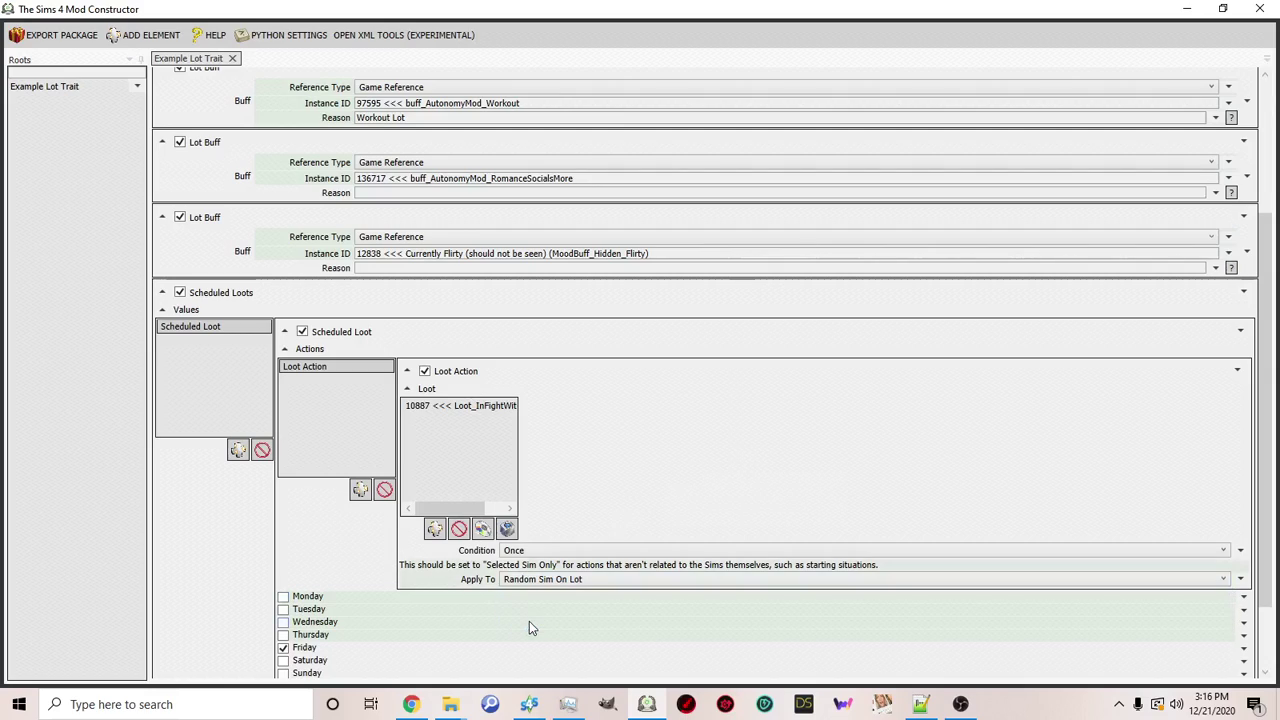
Delete the Scheduled Loots component from the Example Lot Trait.
scroll(423, 591, "down", 2)
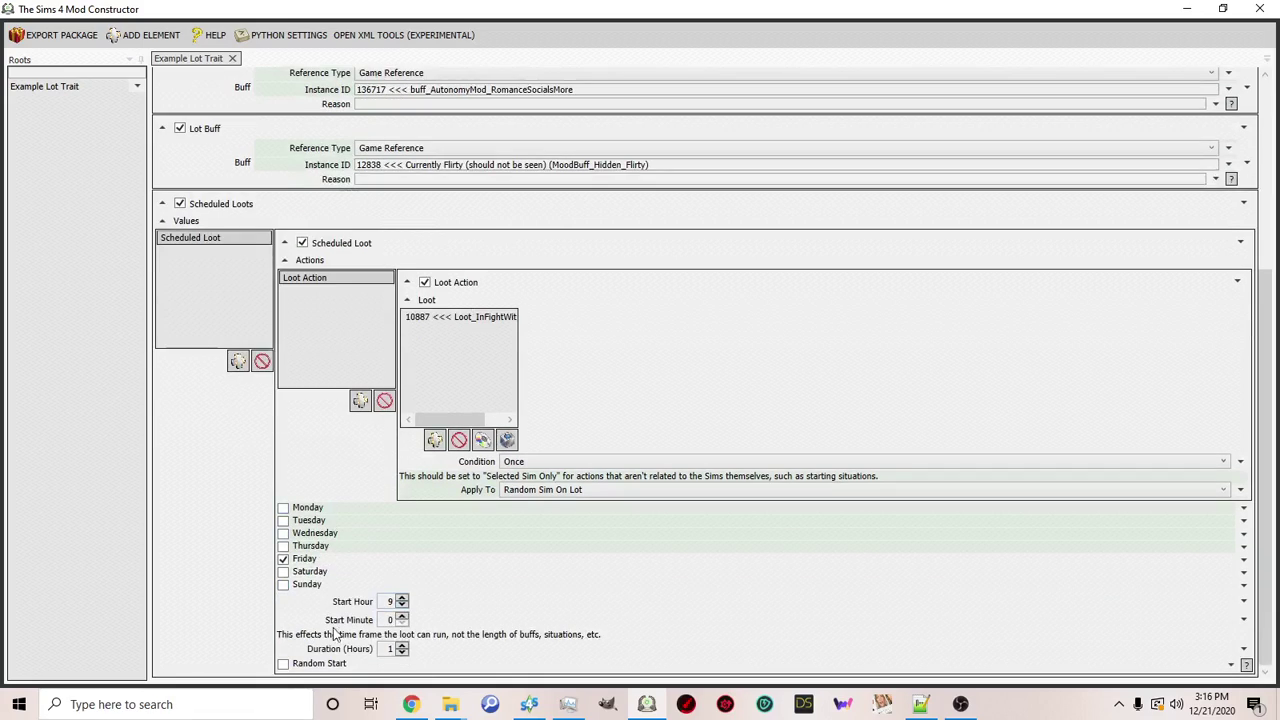
left_click(1244, 205)
left_click(1121, 221)
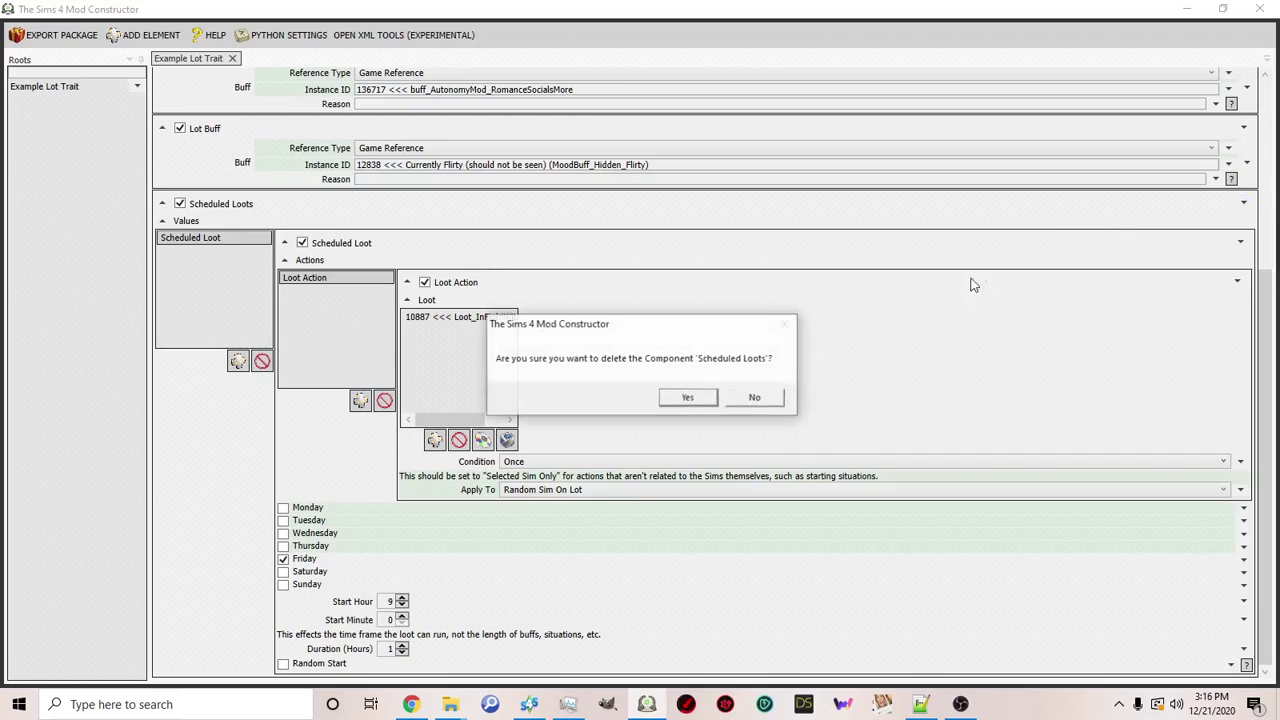
left_click(700, 403)
Add an Additional Walkbys component from the General category to the lot trait, leaving its label blank.
left_click(218, 79)
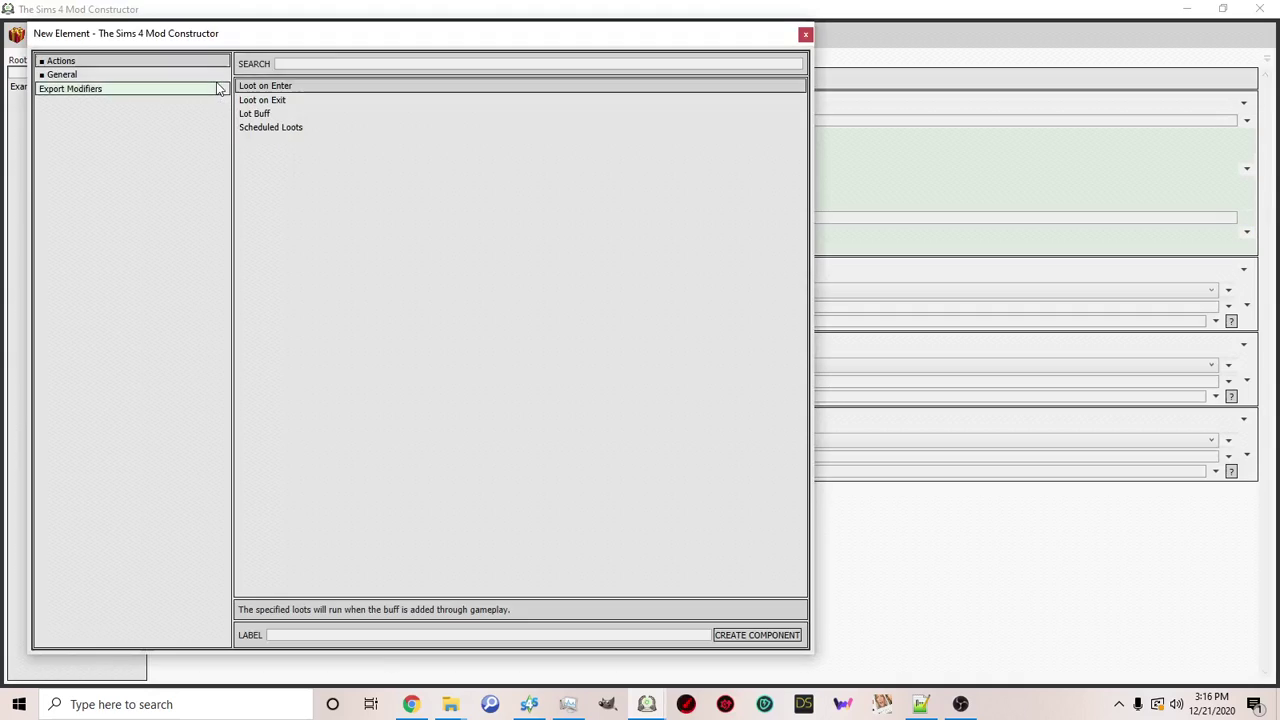
left_click(77, 75)
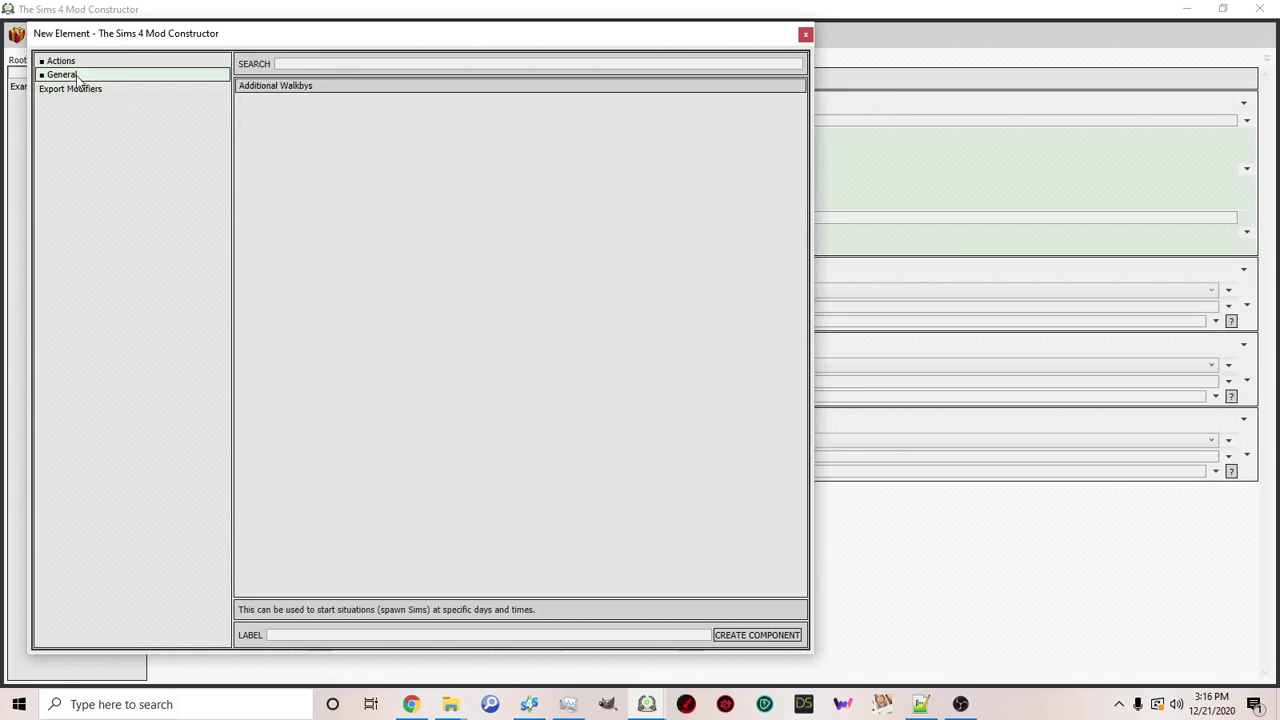
left_click(754, 636)
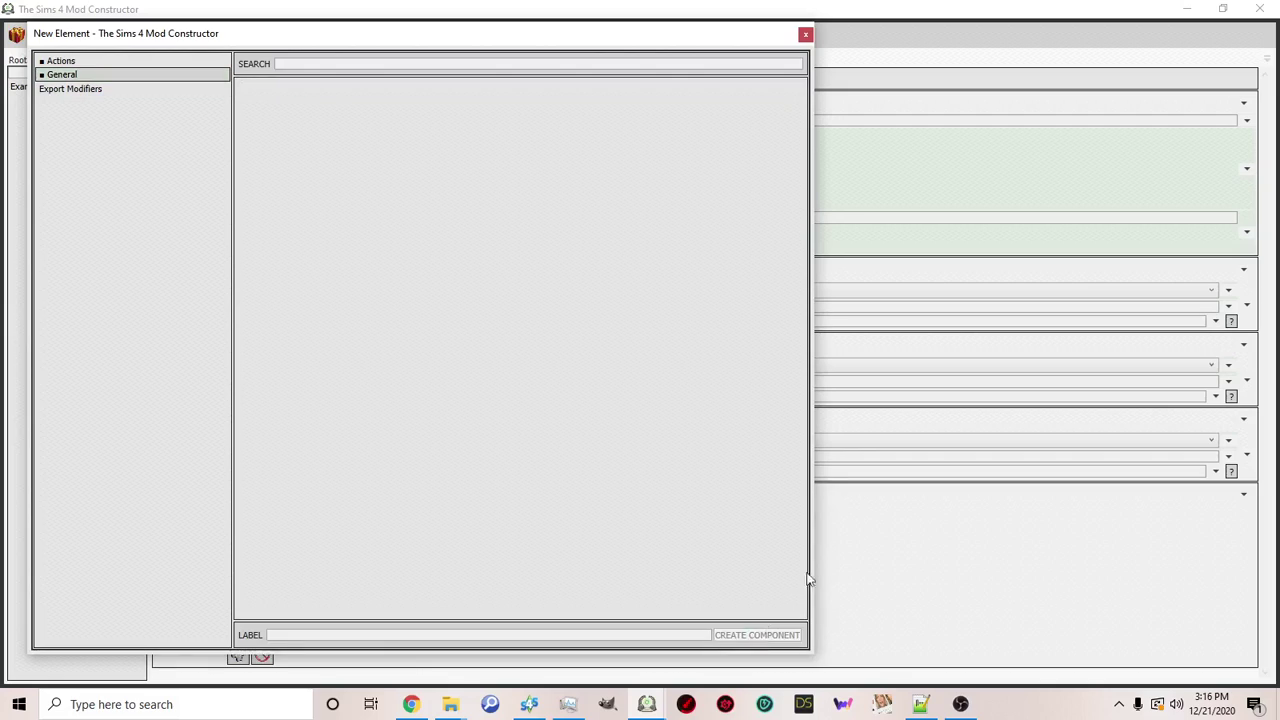
left_click(806, 35)
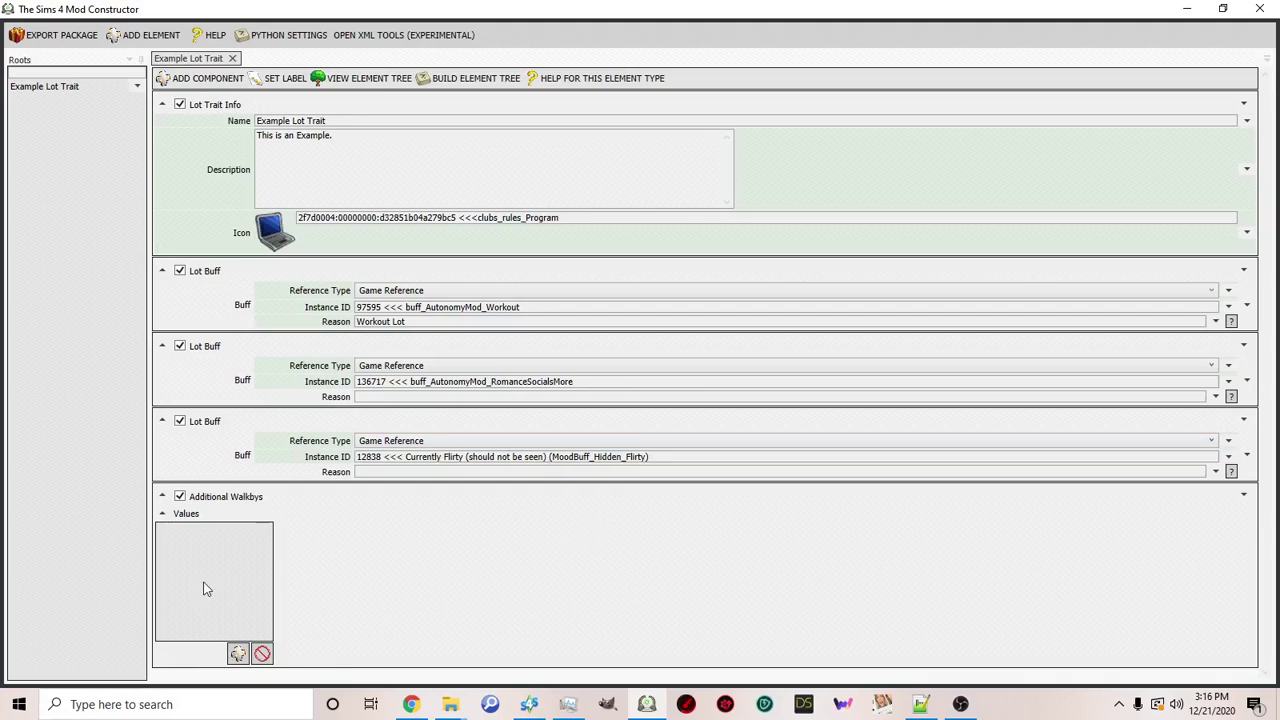
Add a Situations by Day entry to the Additional Walkbys and include Saturday and Sunday so every day is covered.
left_click(237, 653)
left_click(200, 533)
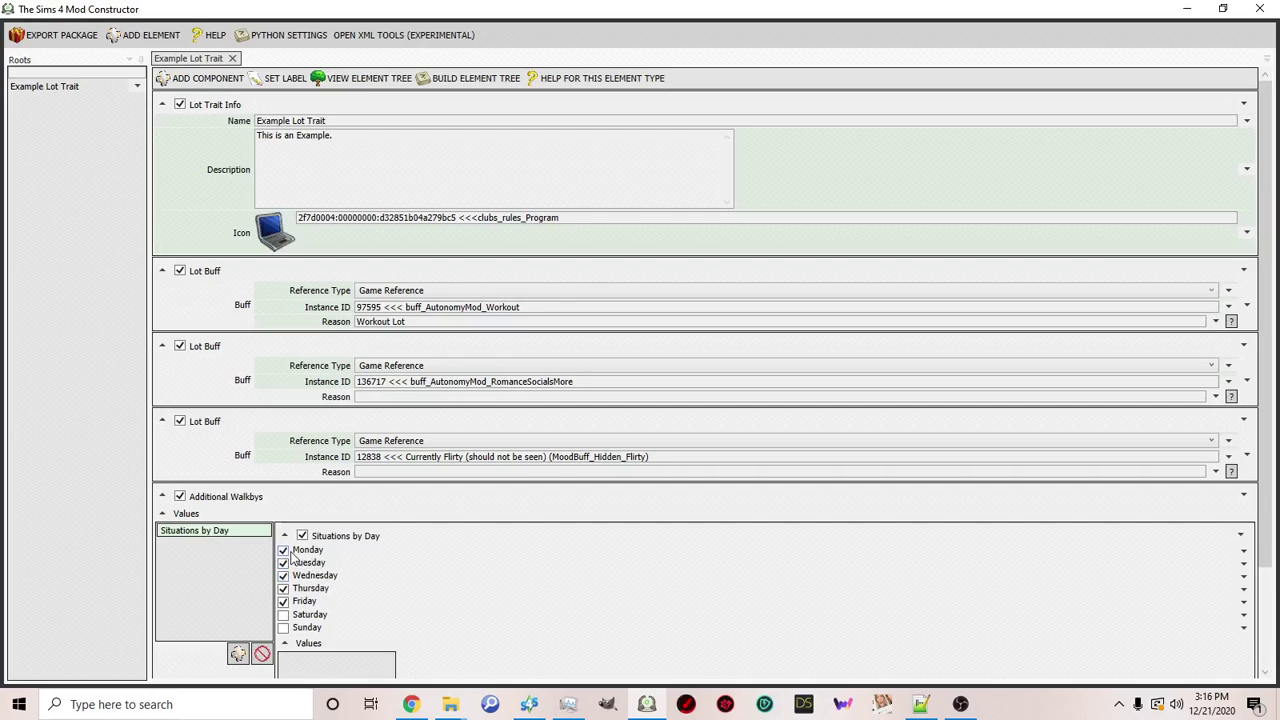
left_click(283, 627)
scroll(374, 606, "down", 3)
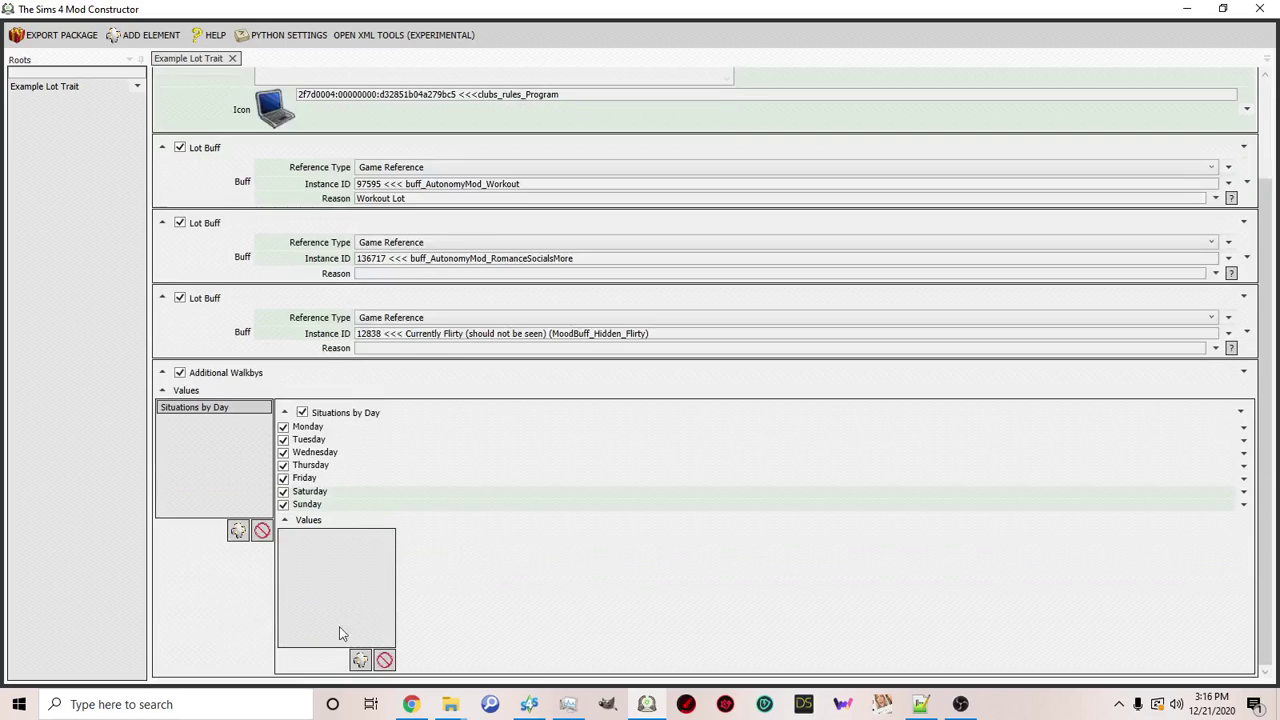
Add an hour entry starting at 9 to the daily situations and create a Weighted Situation List inside it.
left_click(333, 538)
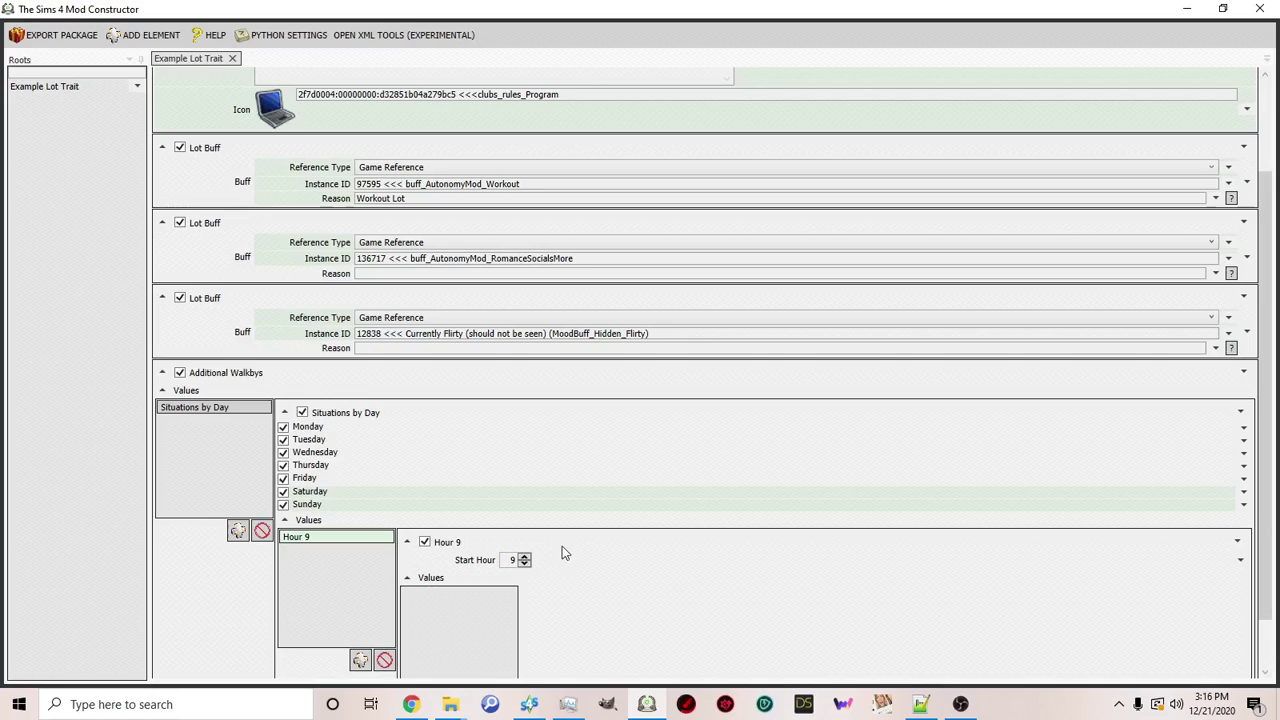
scroll(541, 560, "down", 1)
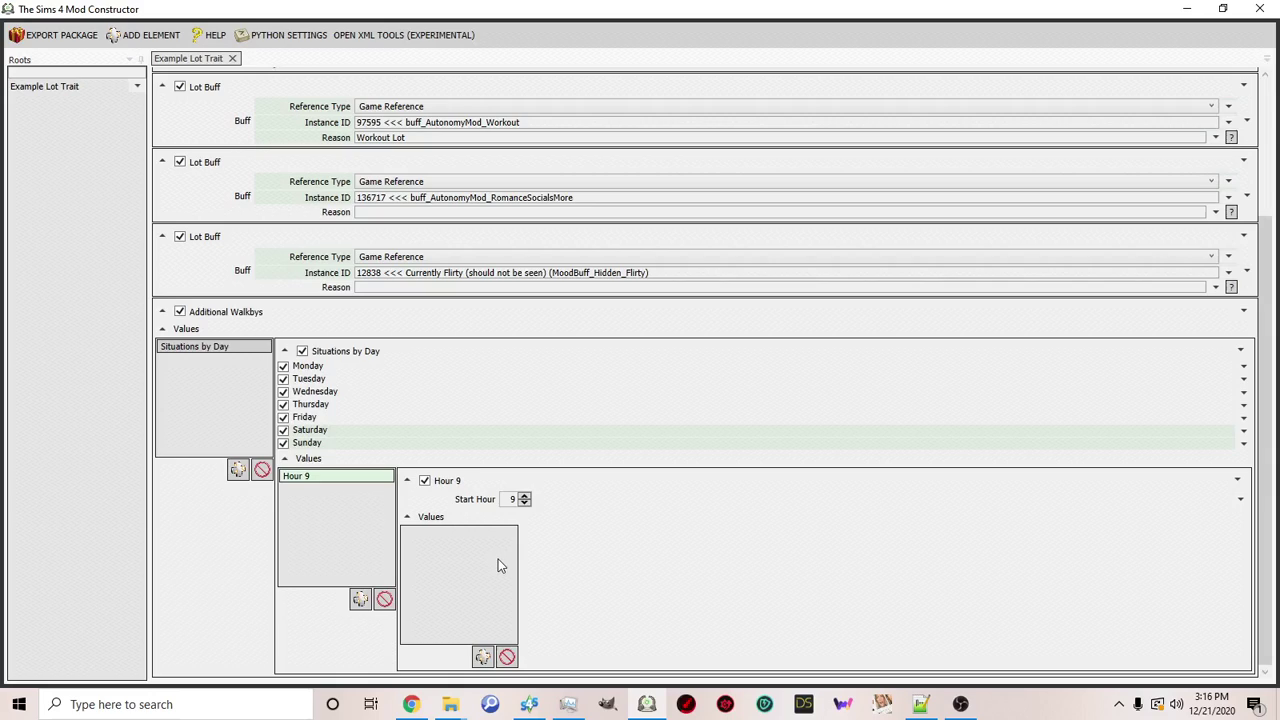
left_click(483, 656)
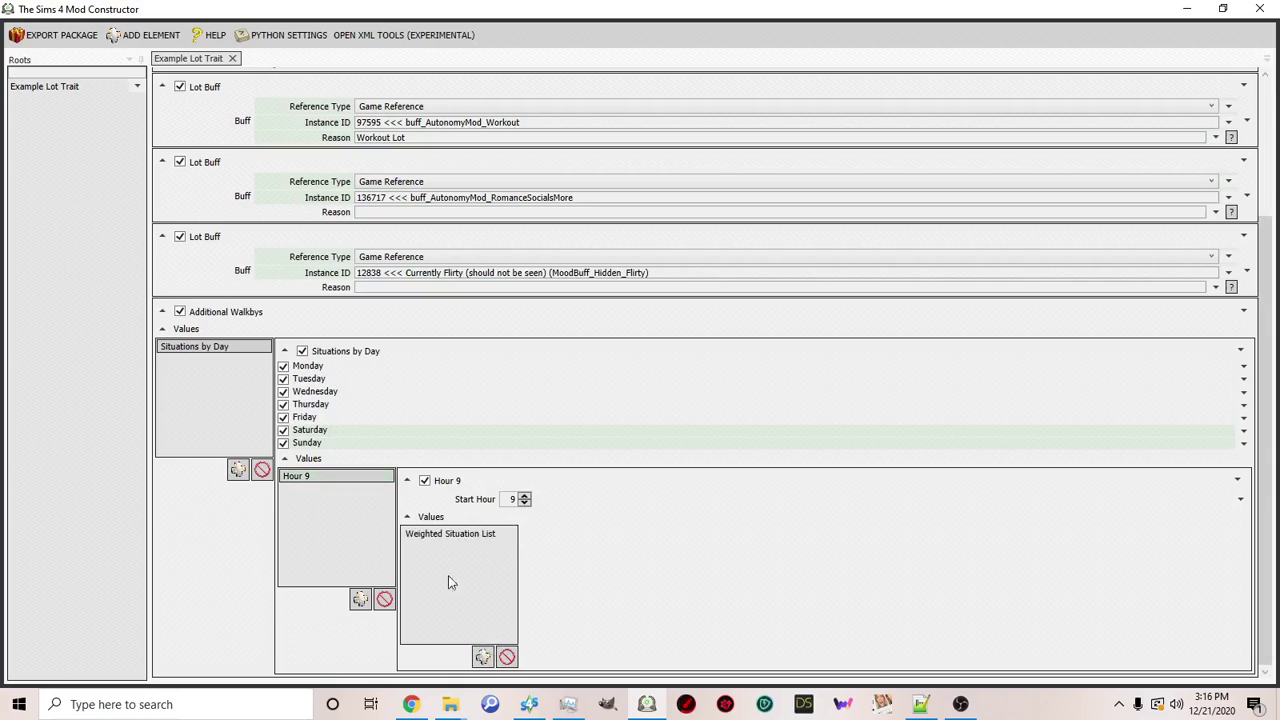
left_click(449, 534)
scroll(608, 538, "down", 2)
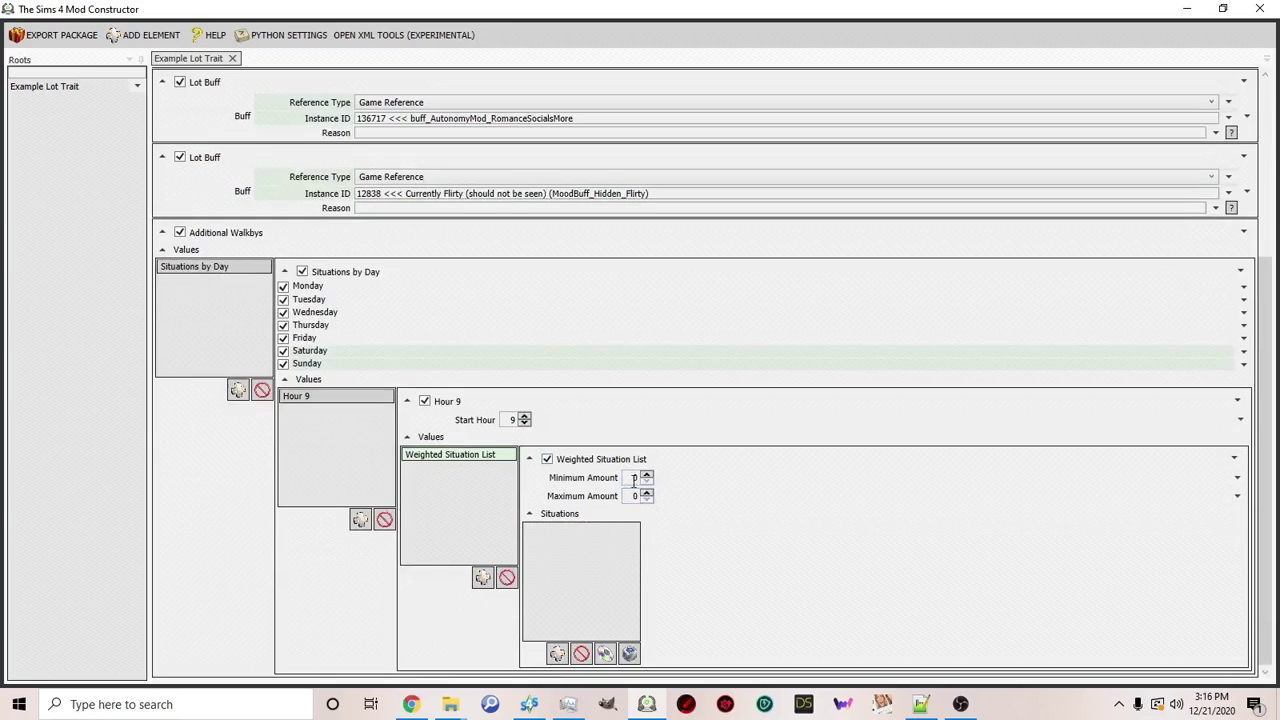
Set the Weighted Situation List's minimum amount to 5 and maximum amount to 10.
left_click(633, 477)
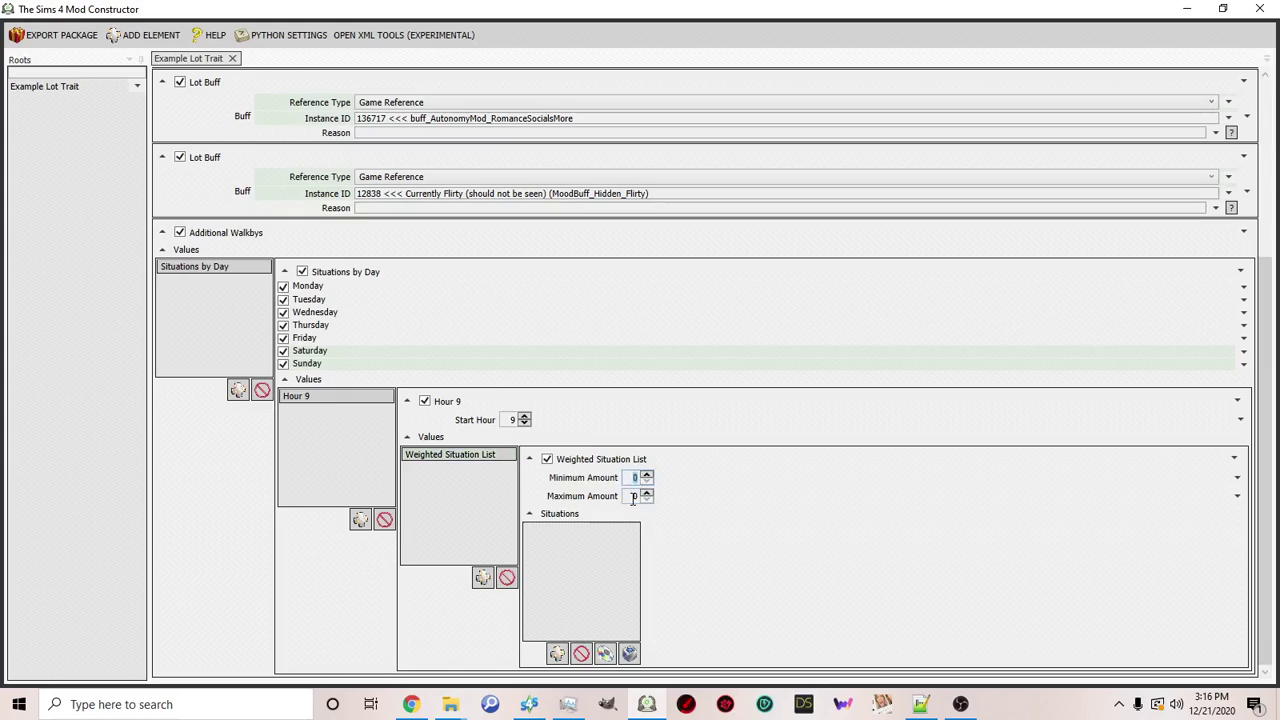
type("5")
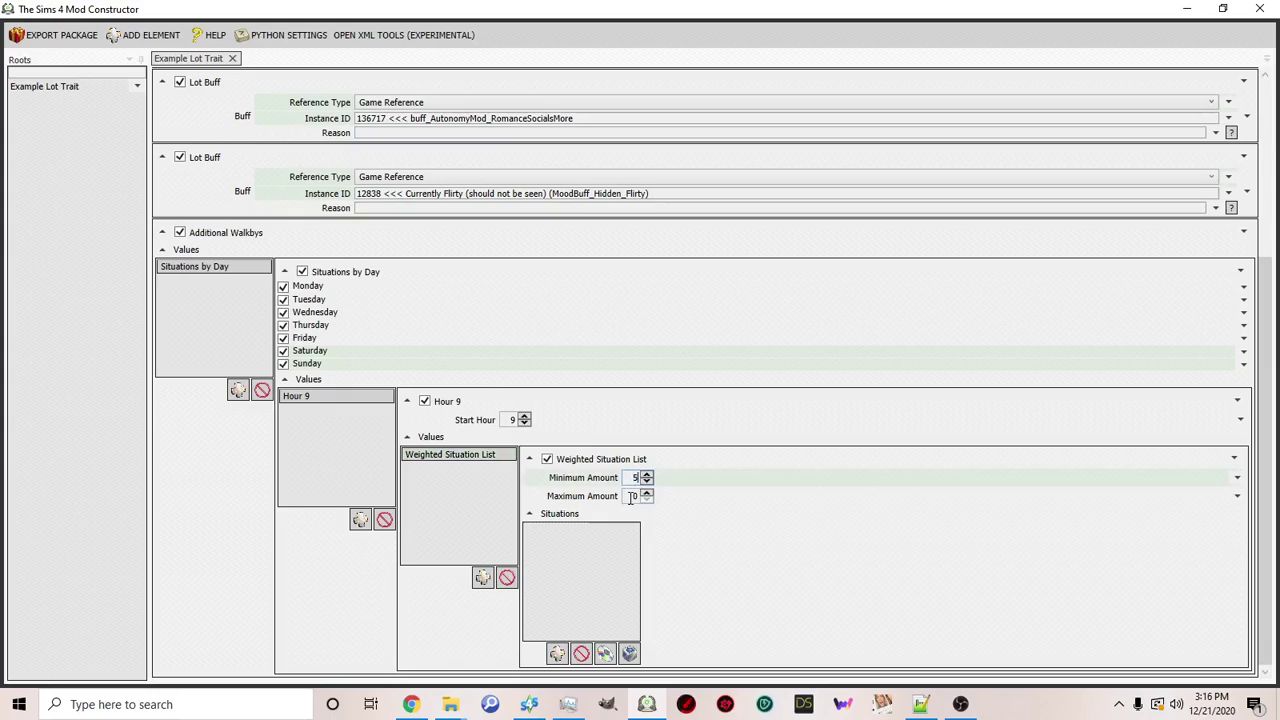
type("10")
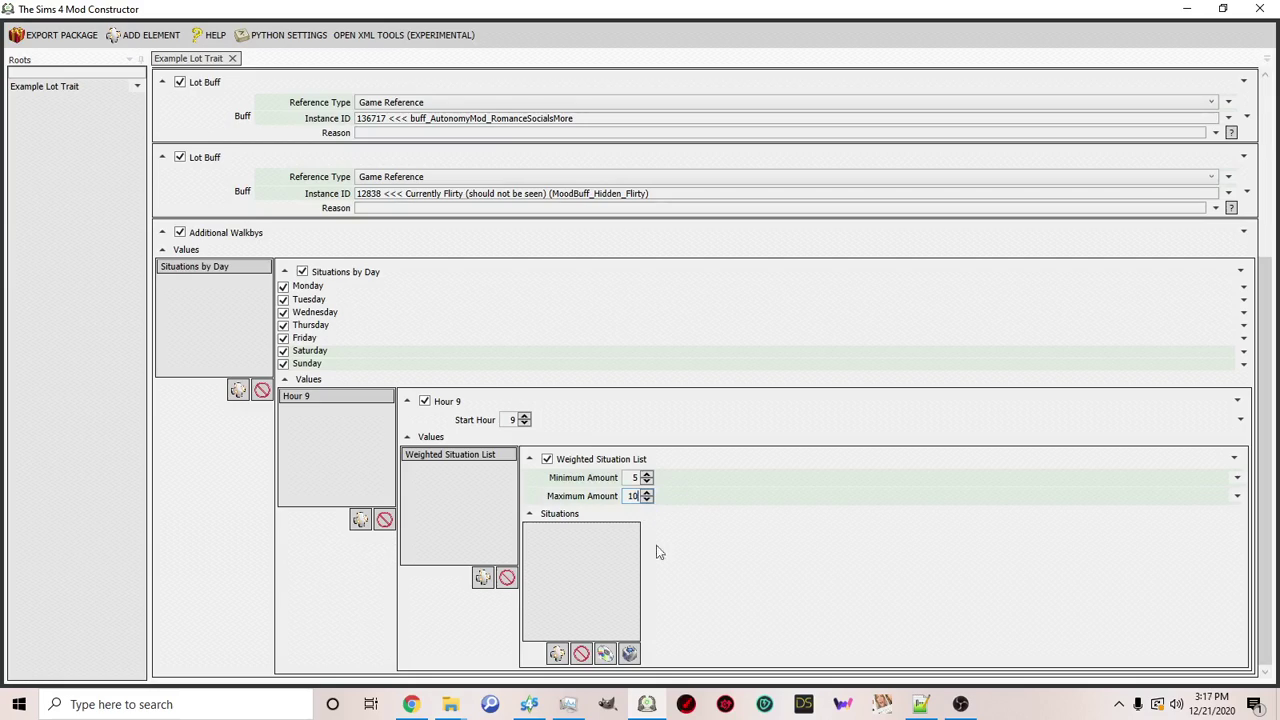
Search the situation presets for walkby and add situation_Walkby_Ambient_Teen to the Weighted Situation List's situations.
left_click(626, 654)
scroll(420, 277, "down", 9)
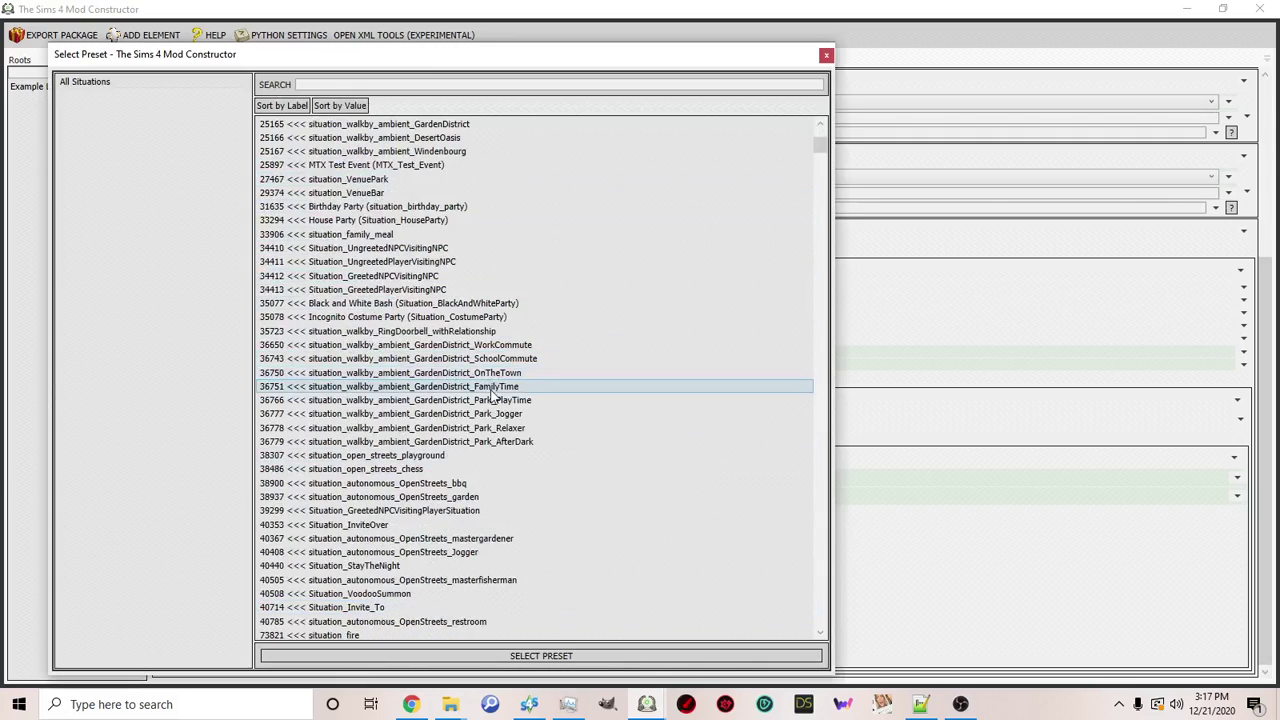
scroll(503, 448, "up", 2)
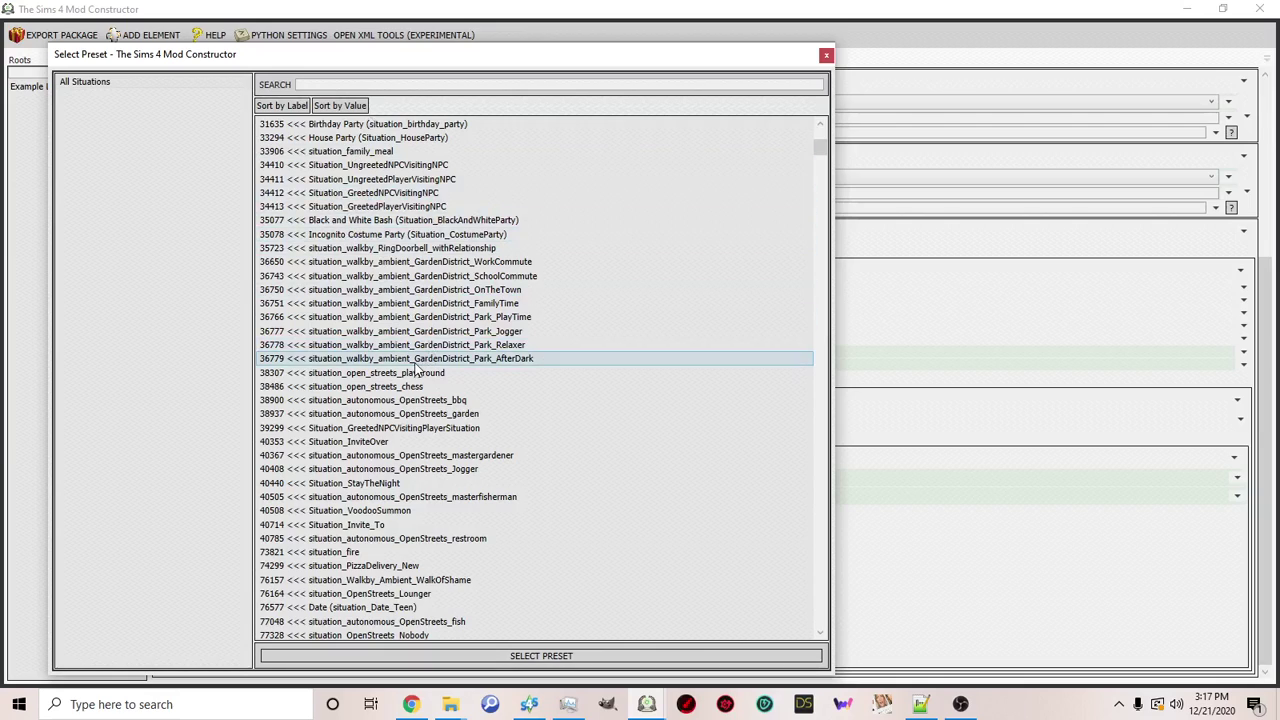
left_click(389, 86)
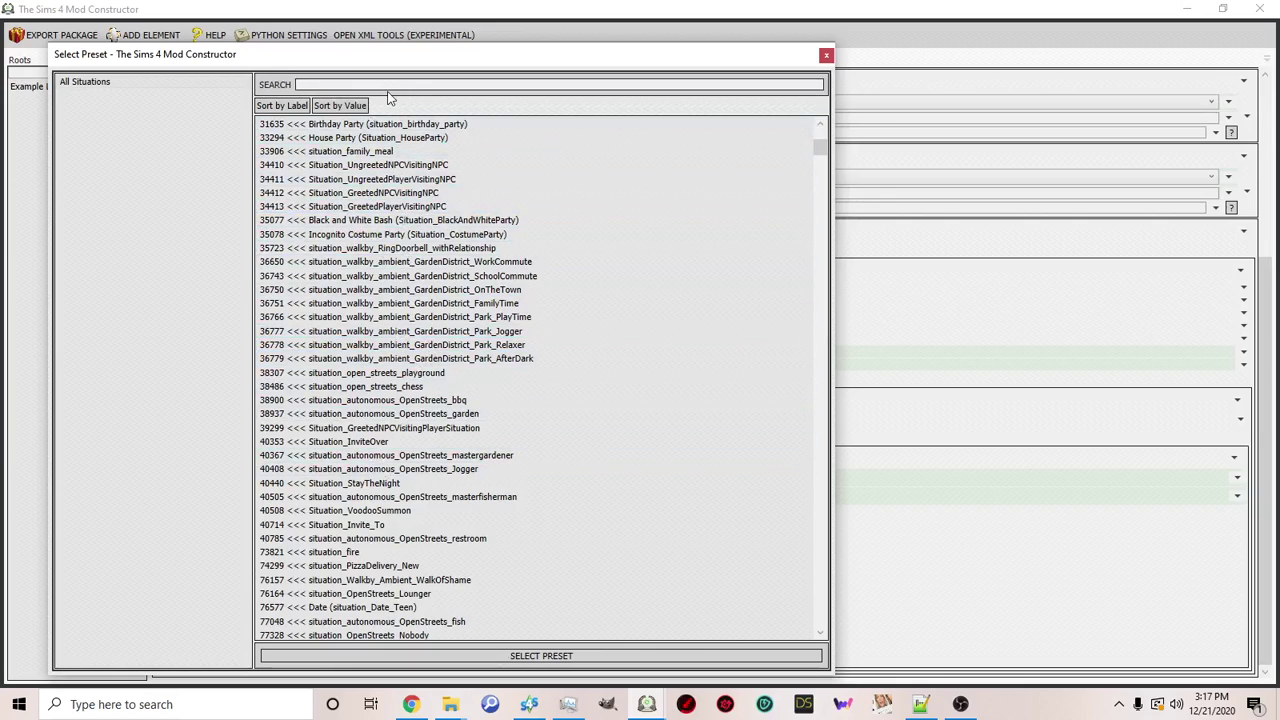
type("walkby")
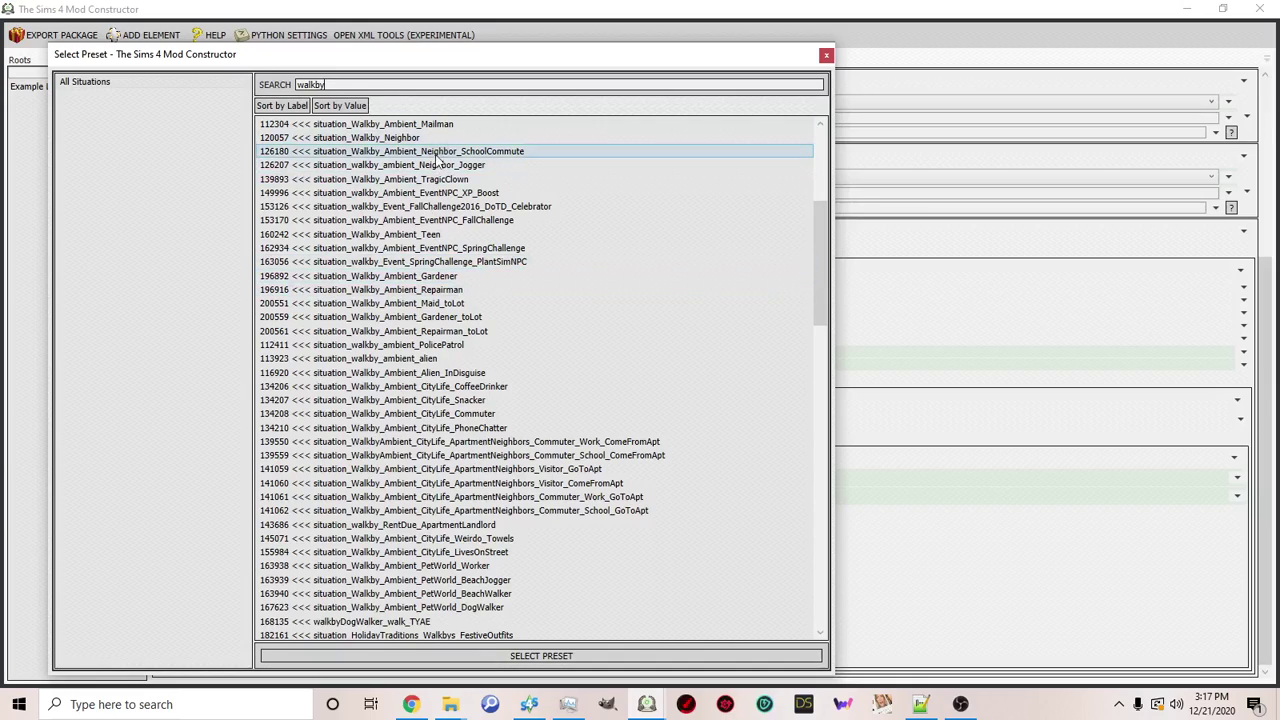
left_click(456, 238)
left_click(459, 662)
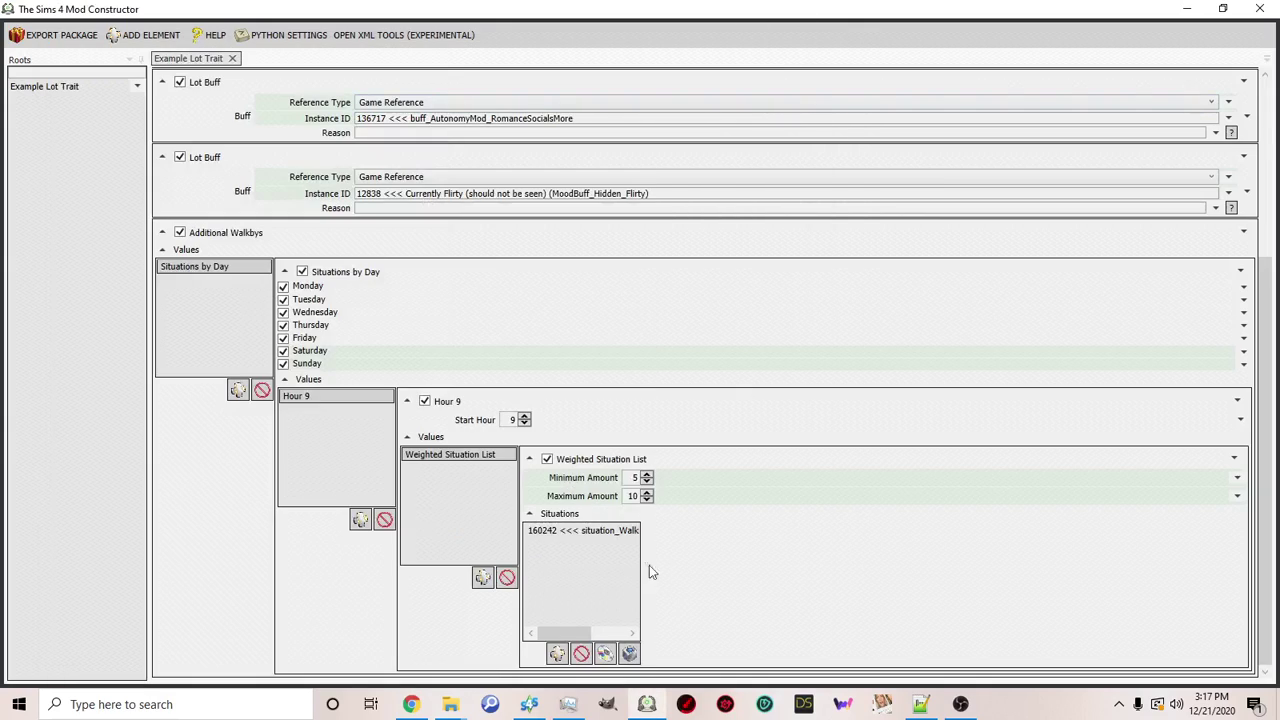
left_click_drag(565, 633, 651, 634)
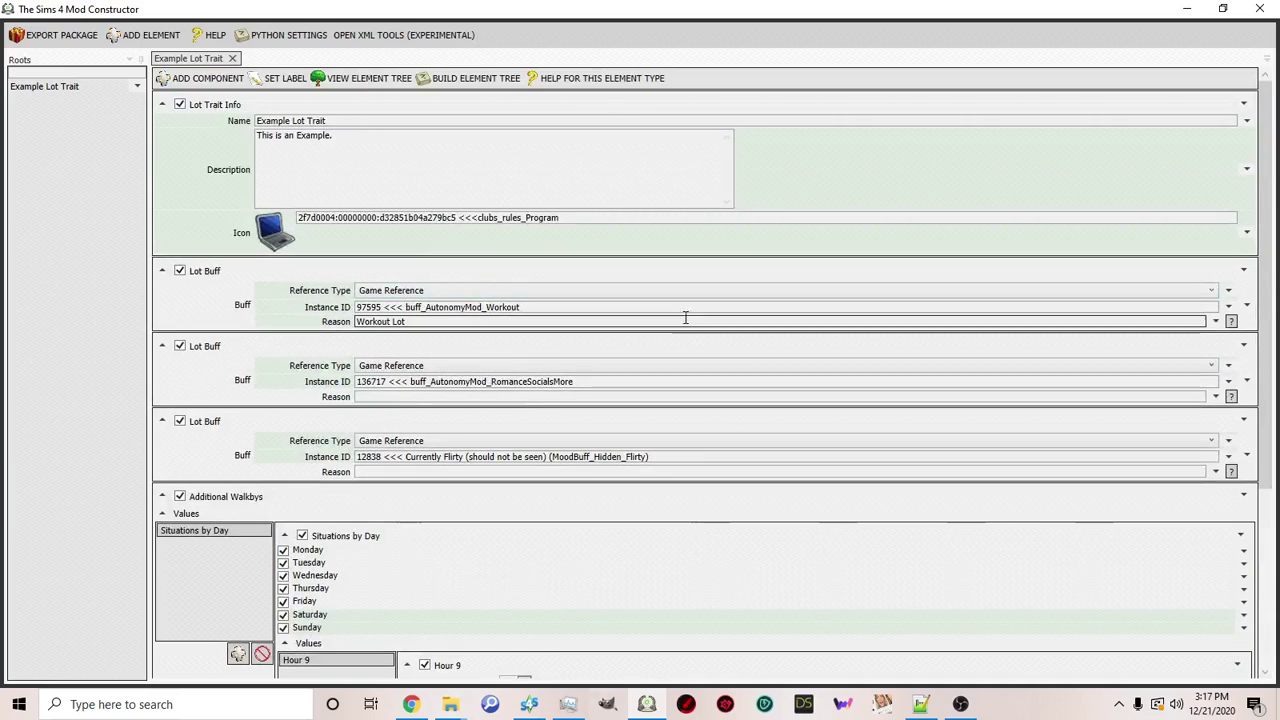
Export the lot trait as a package named "Example Trai" into The Sims 4 Mods folder.
scroll(586, 526, "down", 3)
left_click(620, 604)
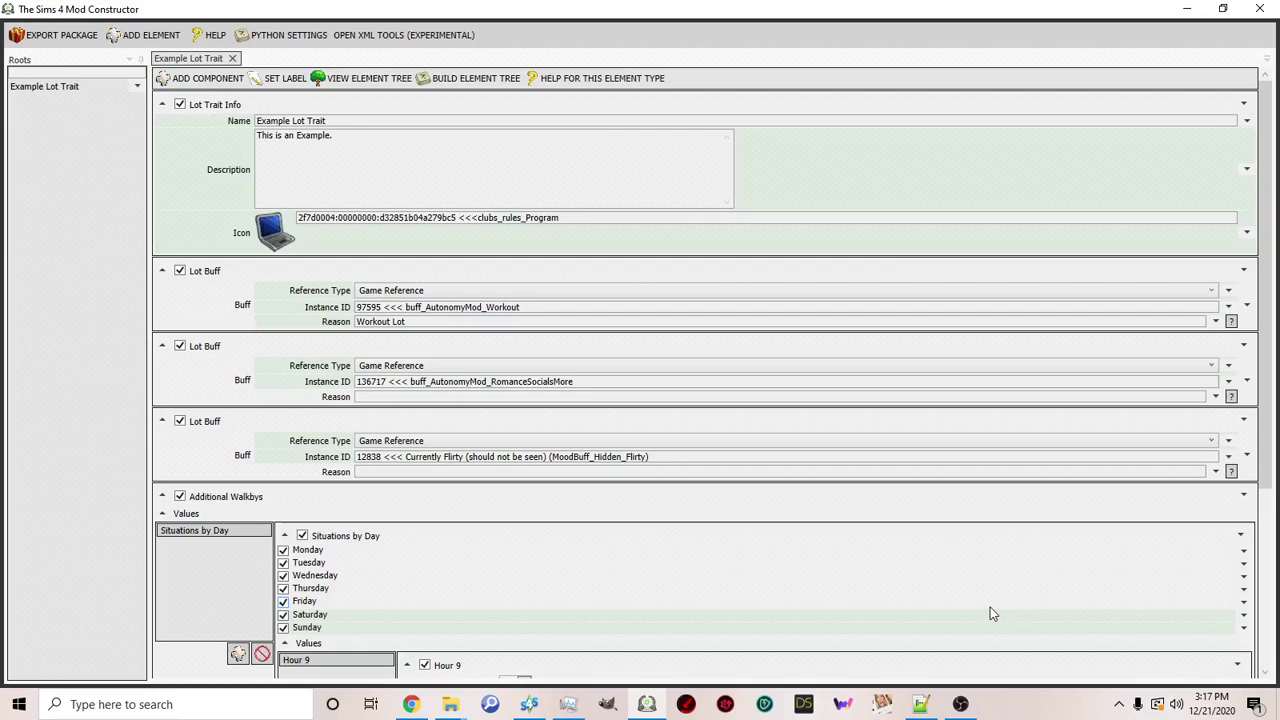
left_click(57, 40)
scroll(124, 165, "up", 2)
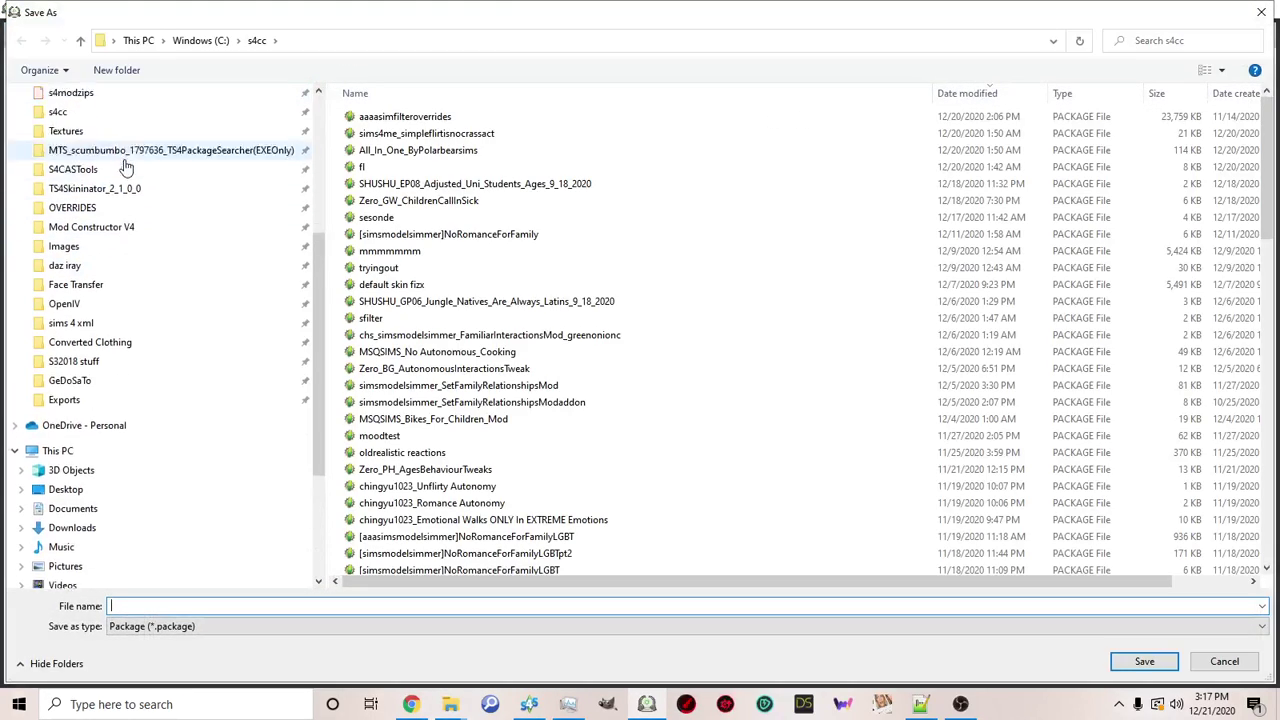
scroll(124, 165, "up", 2)
left_click(55, 131)
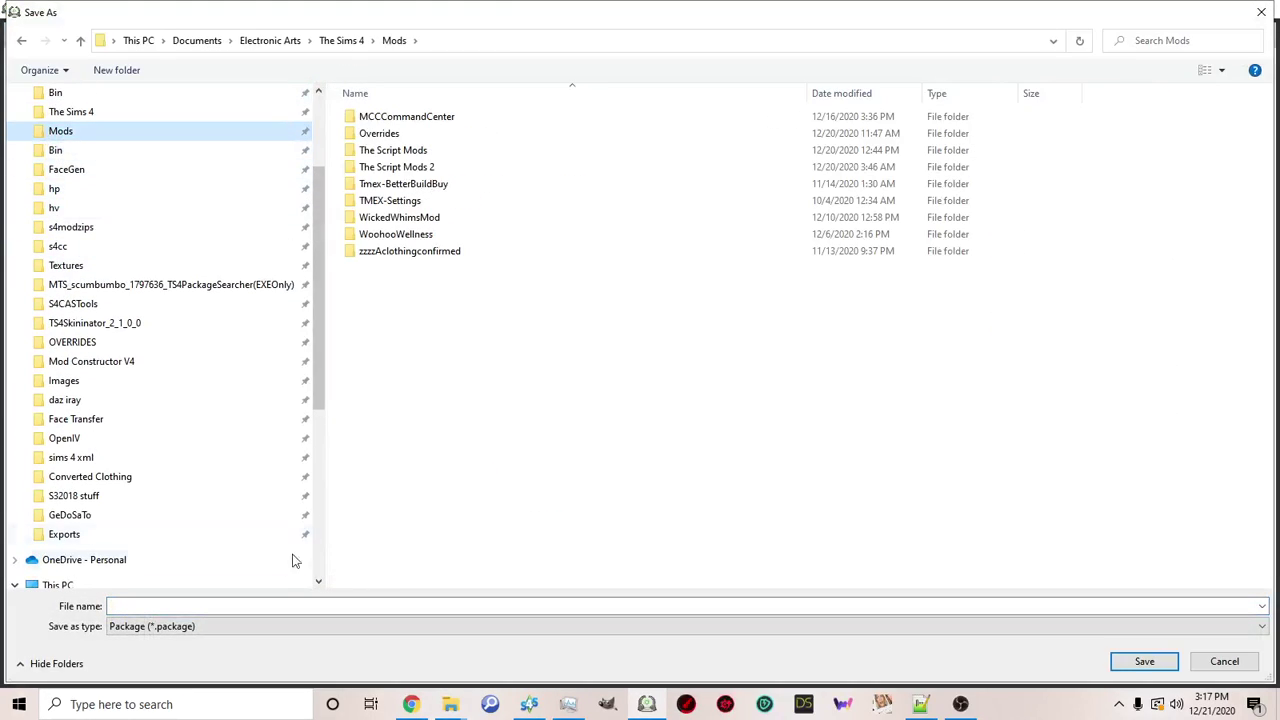
left_click(273, 605)
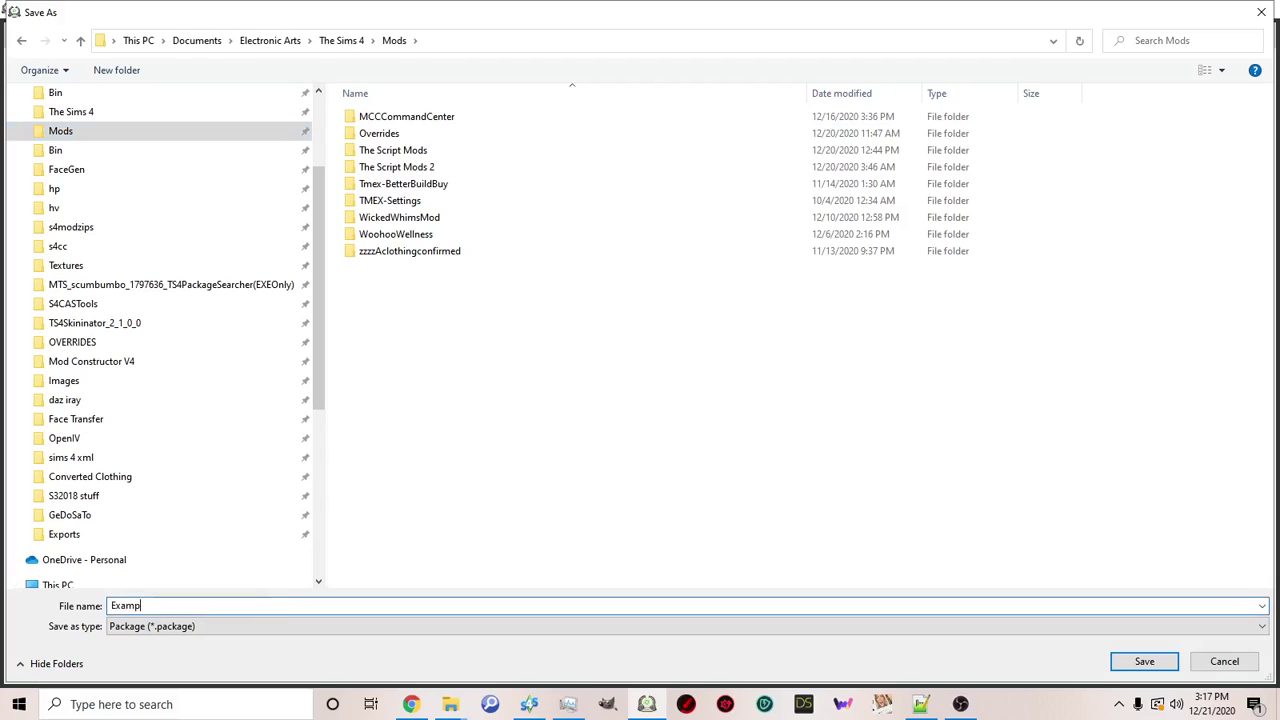
type("Example Trai")
key("Return")
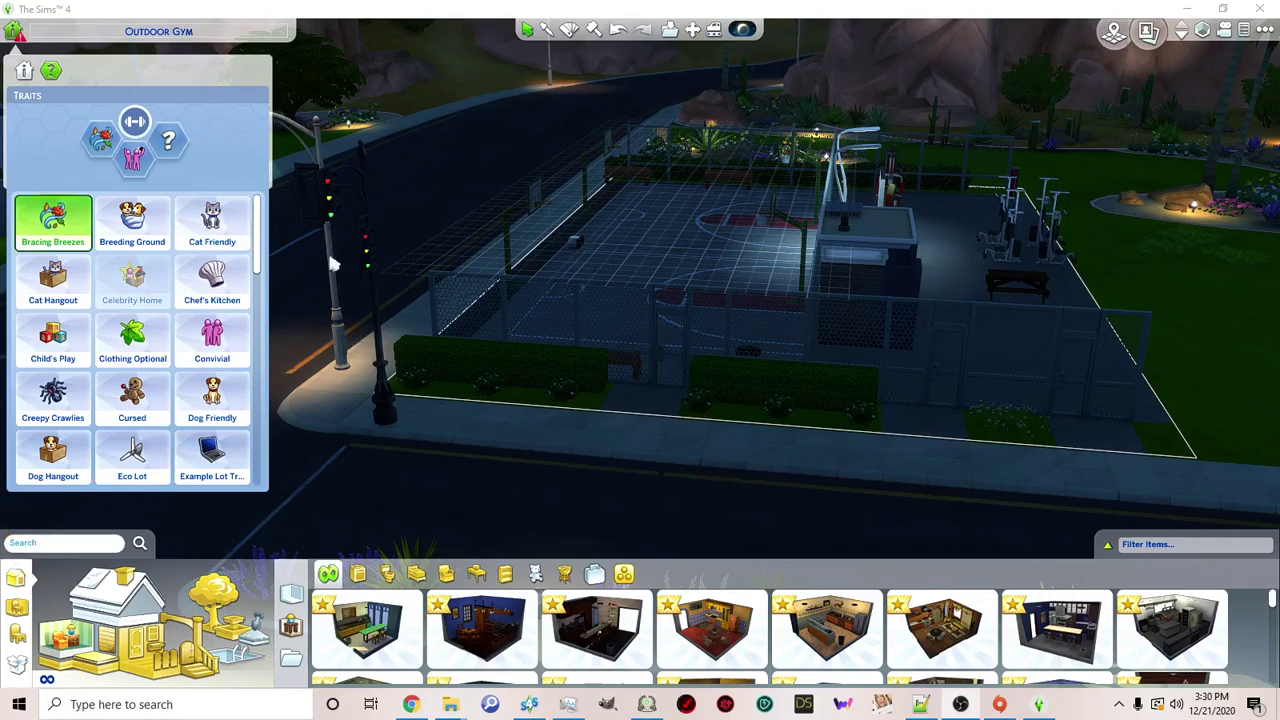
In The Sims 4, clear the Outdoor Gym's lot traits, assign Example Lot Trait and leave build mode for Manage Worlds despite the incomplete venue.
scroll(640, 215, "up", 2)
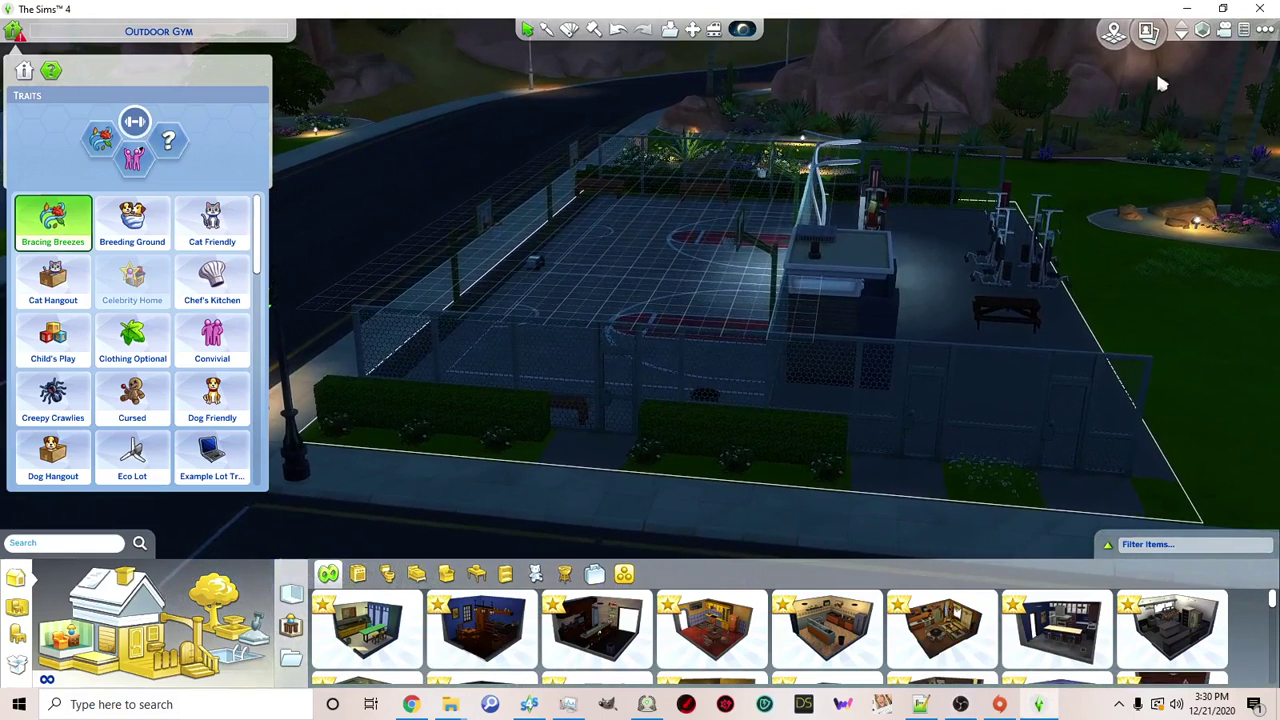
left_click(1183, 34)
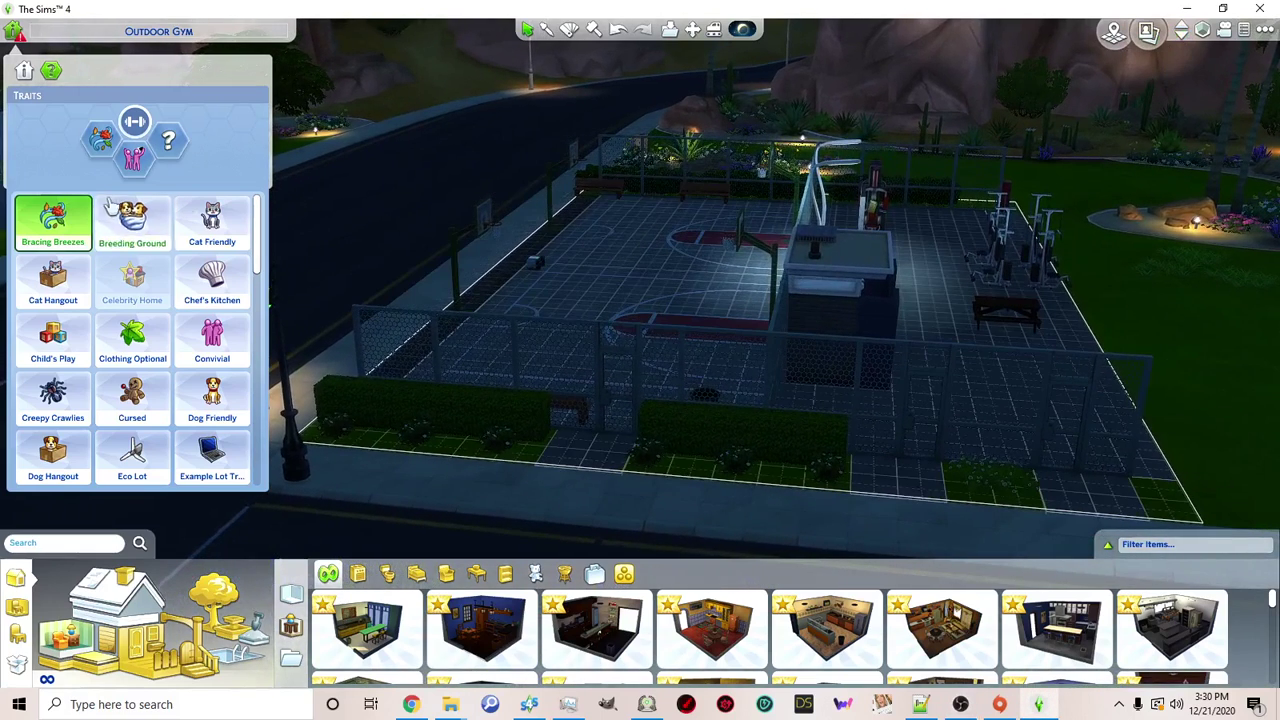
left_click(145, 150)
left_click(101, 139)
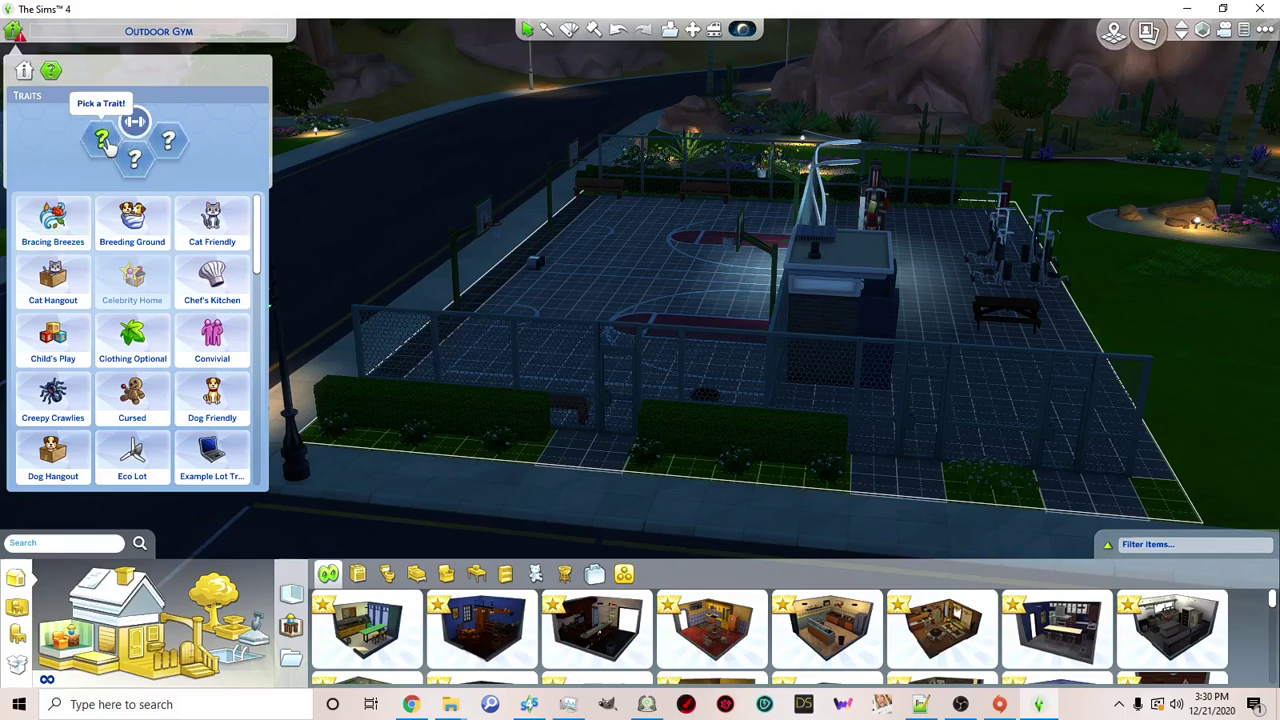
scroll(180, 300, "down", 3)
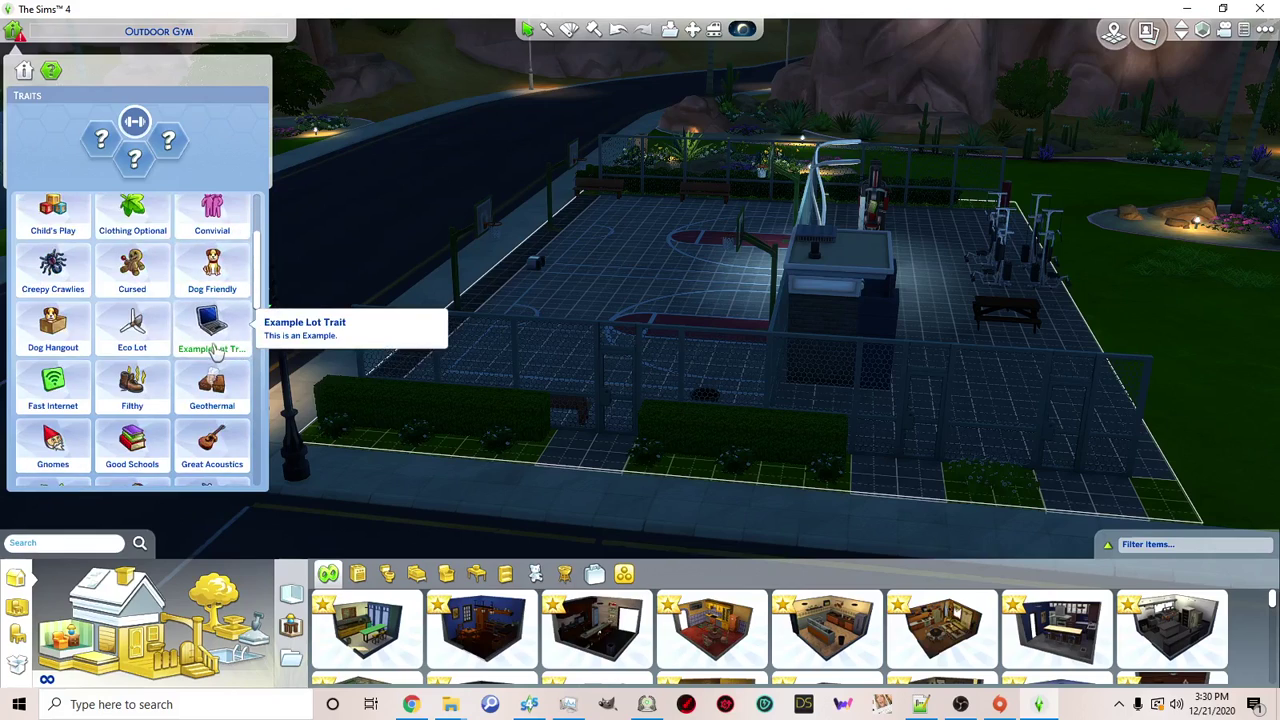
left_click(212, 335)
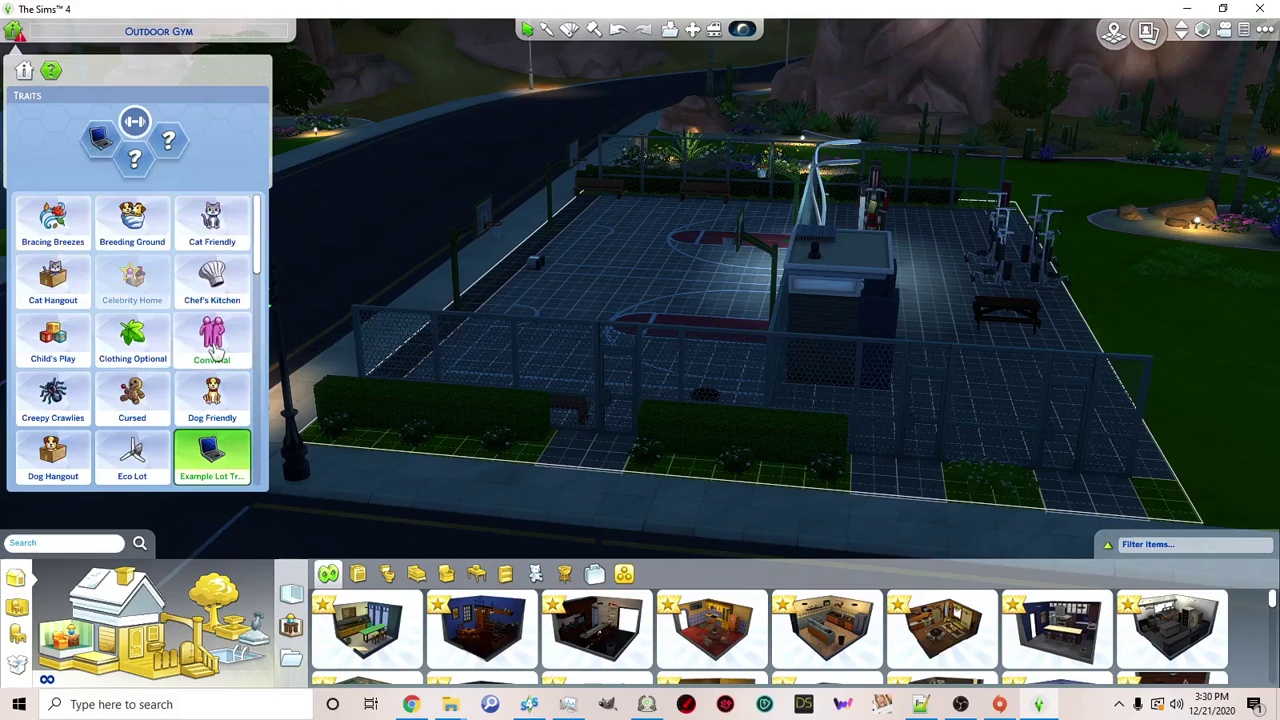
left_click(1114, 33)
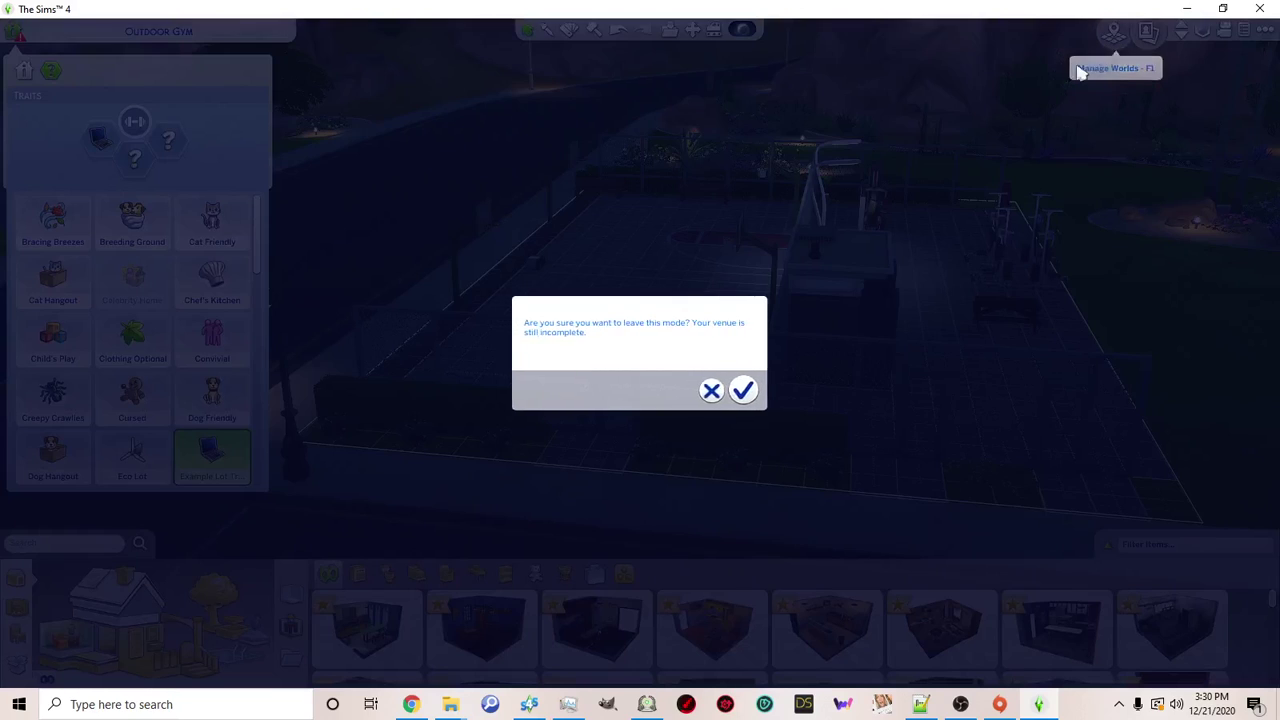
left_click(748, 391)
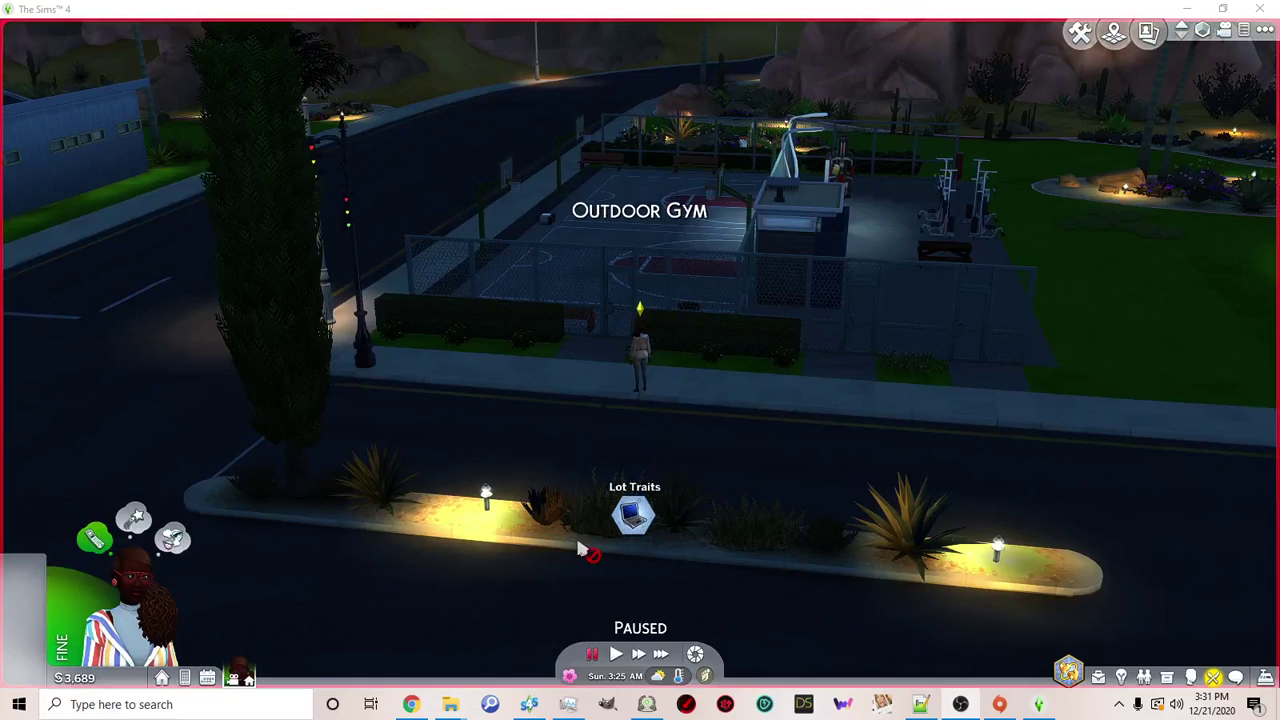
Run the game at the fastest speed on the Outdoor Gym lot to test the trait.
scroll(706, 327, "up", 4)
left_click(617, 668)
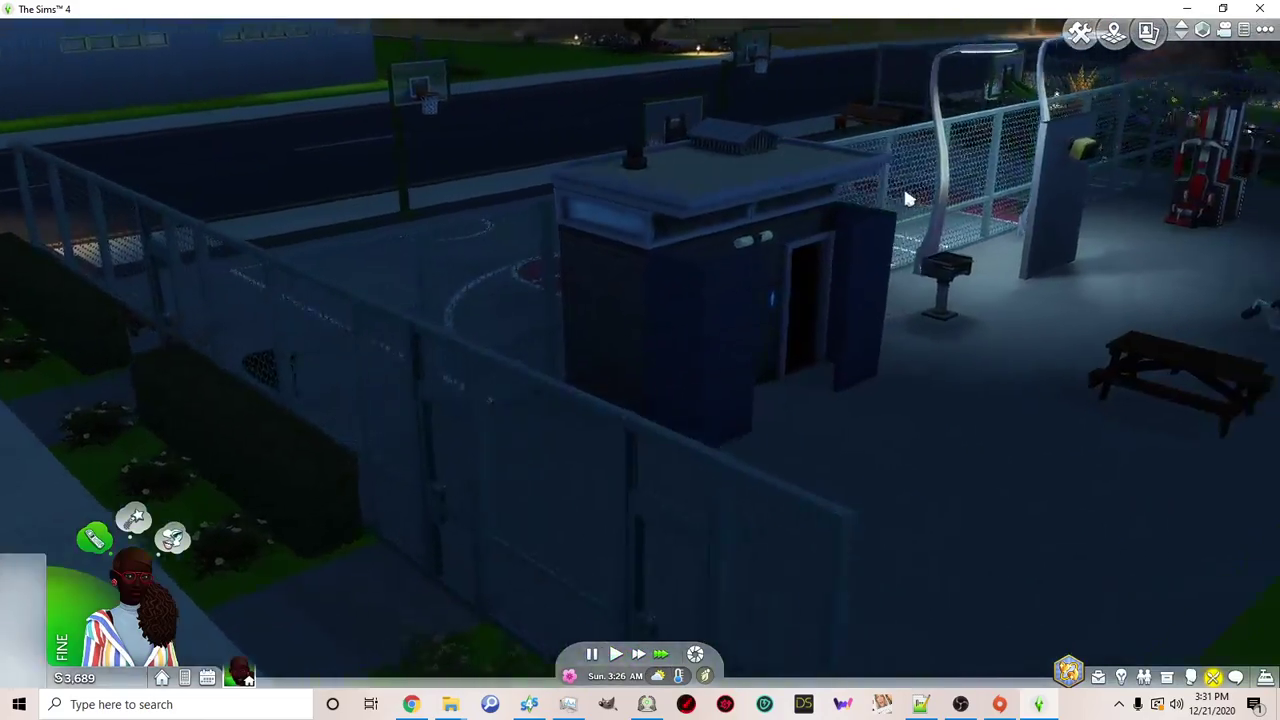
scroll(900, 200, "down", 3)
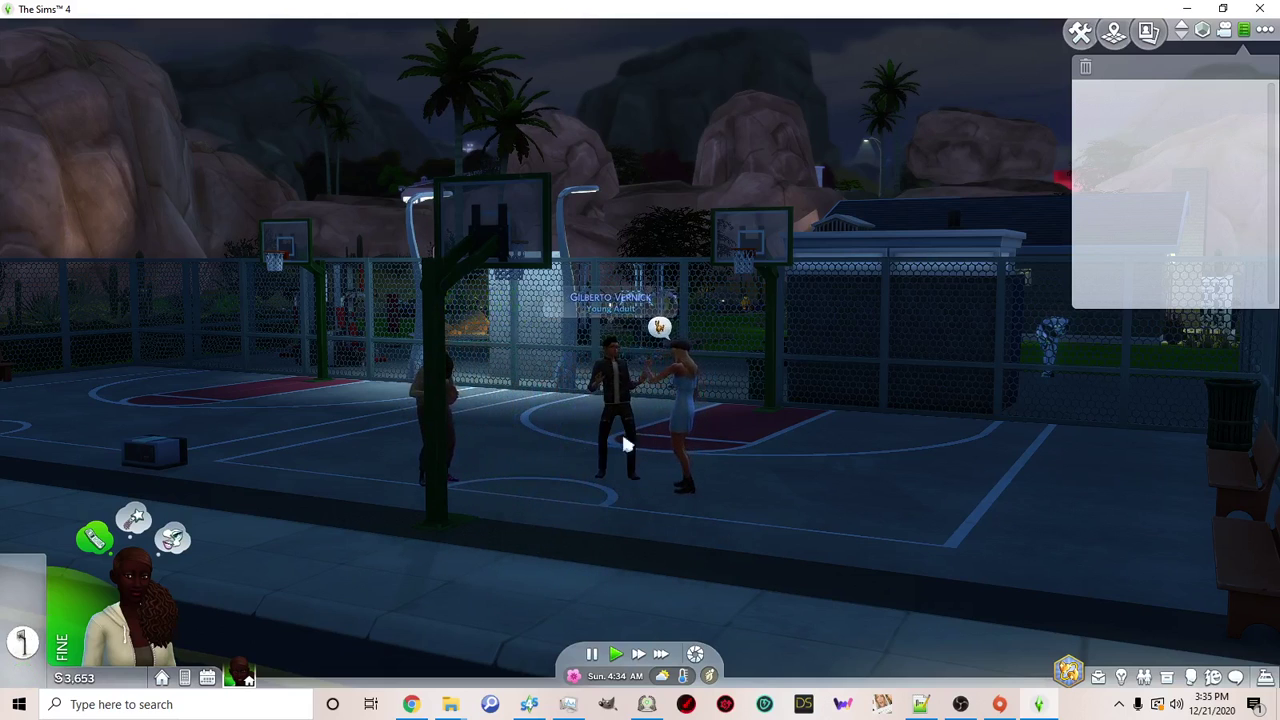
Examine the Sims' behaviour on the basketball court up close, then pause the game.
key("q")
scroll(690, 450, "up", 4)
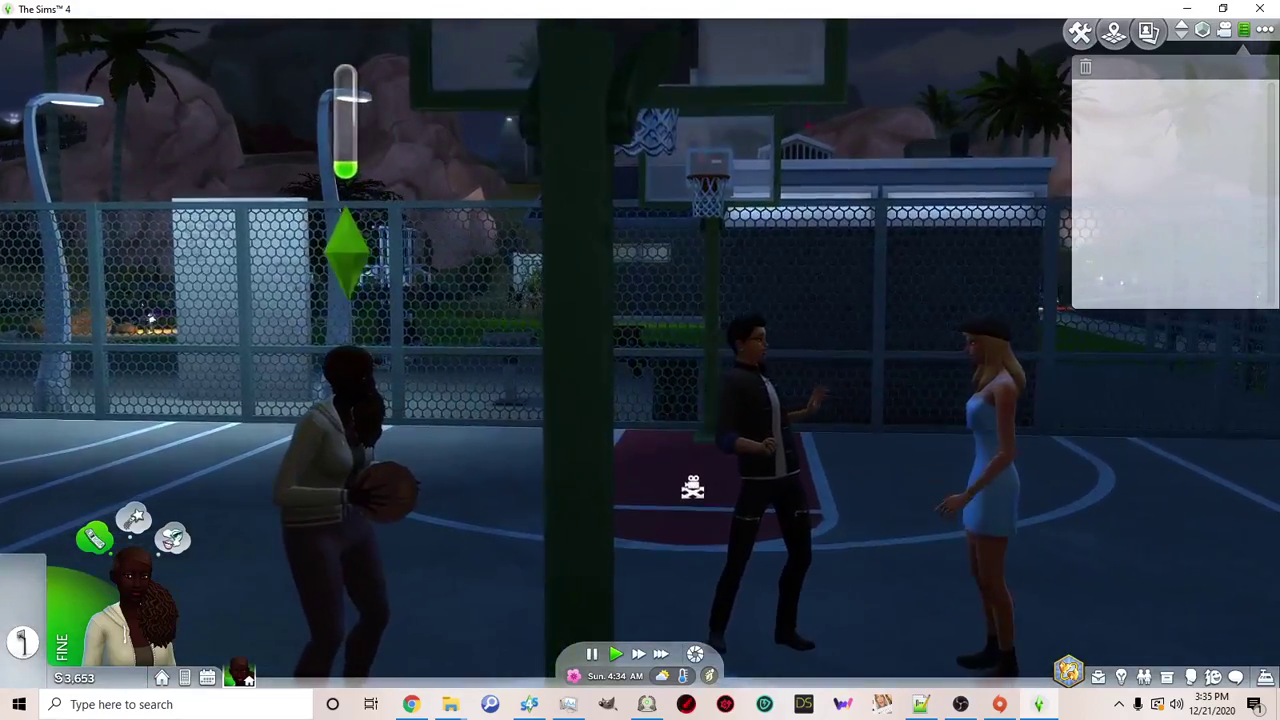
scroll(692, 487, "down", 2)
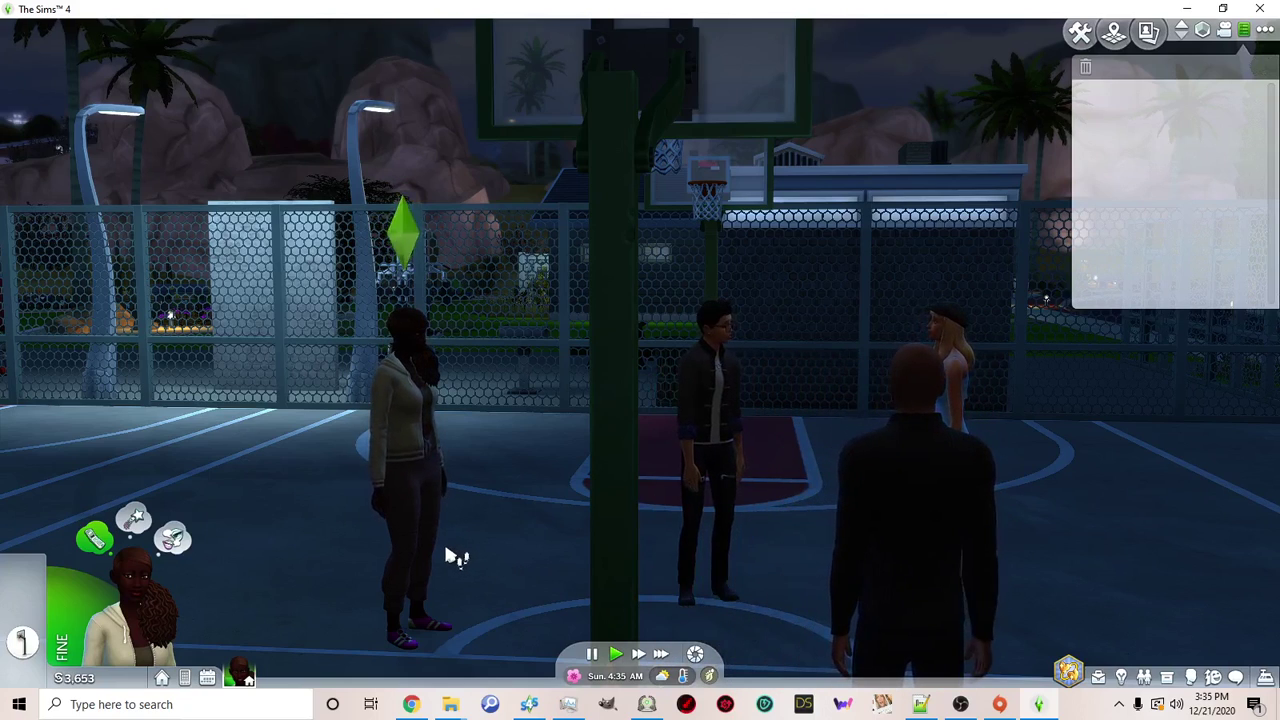
scroll(457, 590, "down", 3)
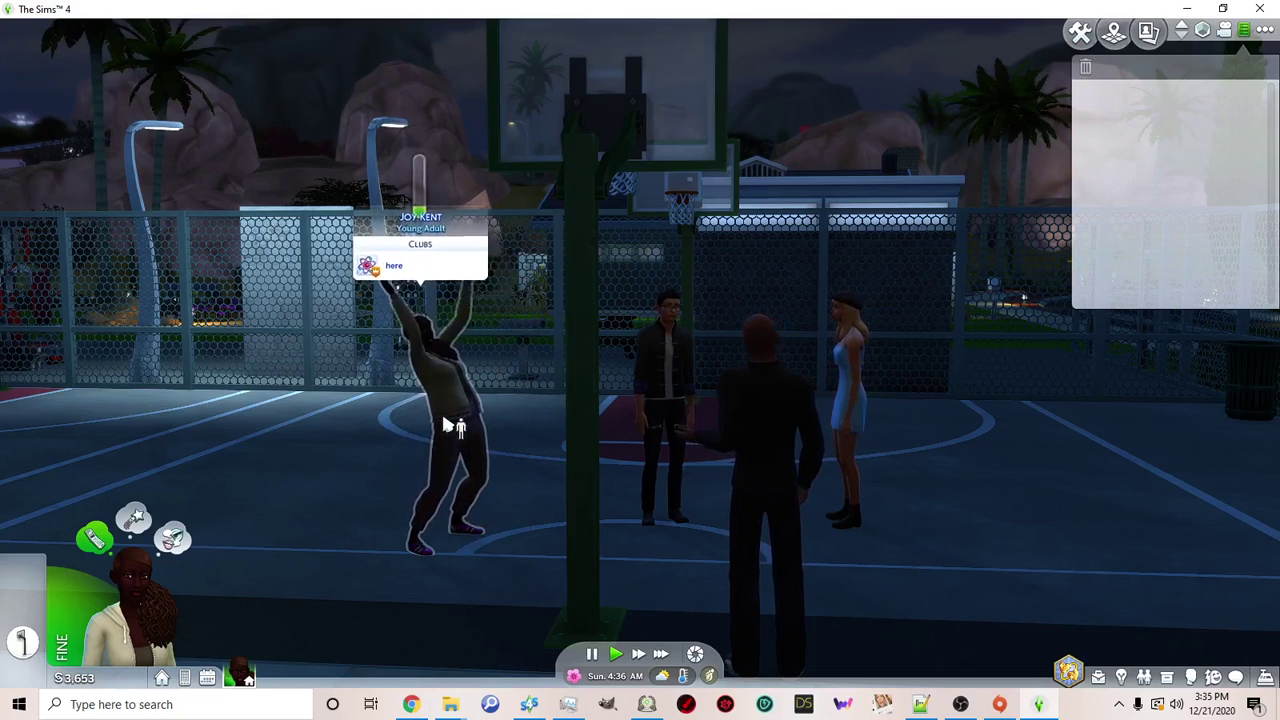
mouse_move(94, 537)
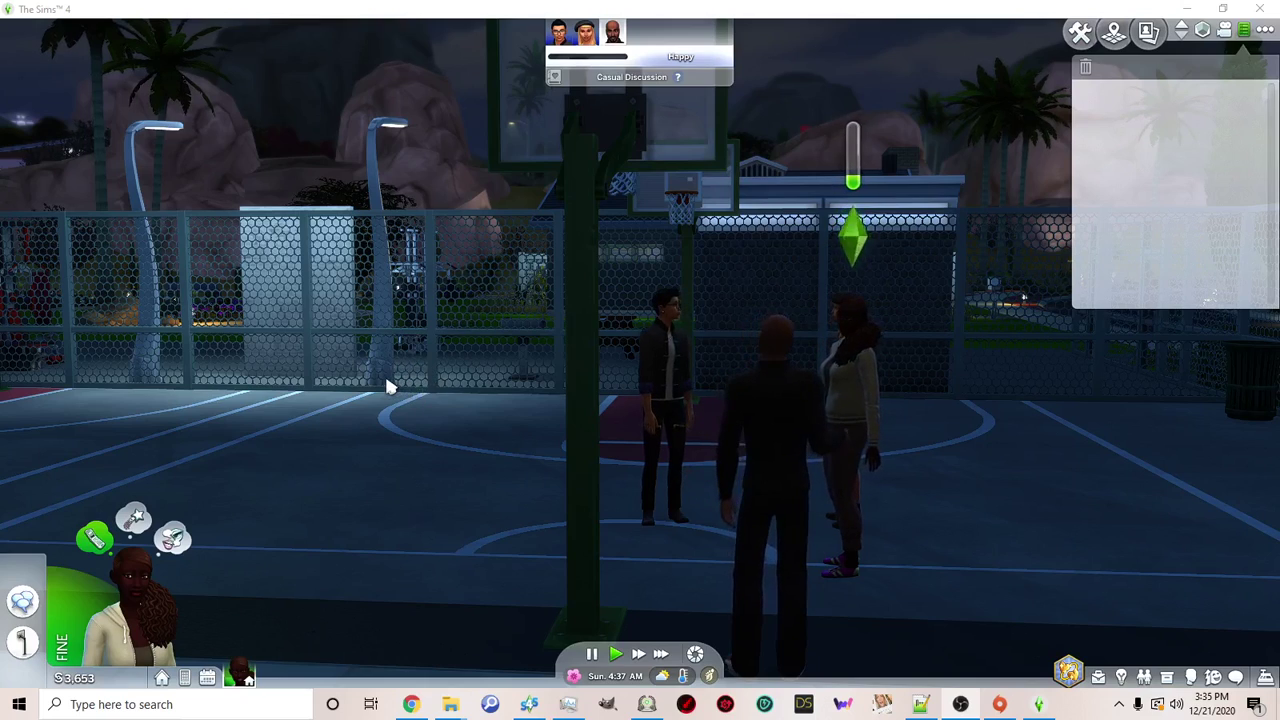
left_click_drag(393, 385, 303, 429)
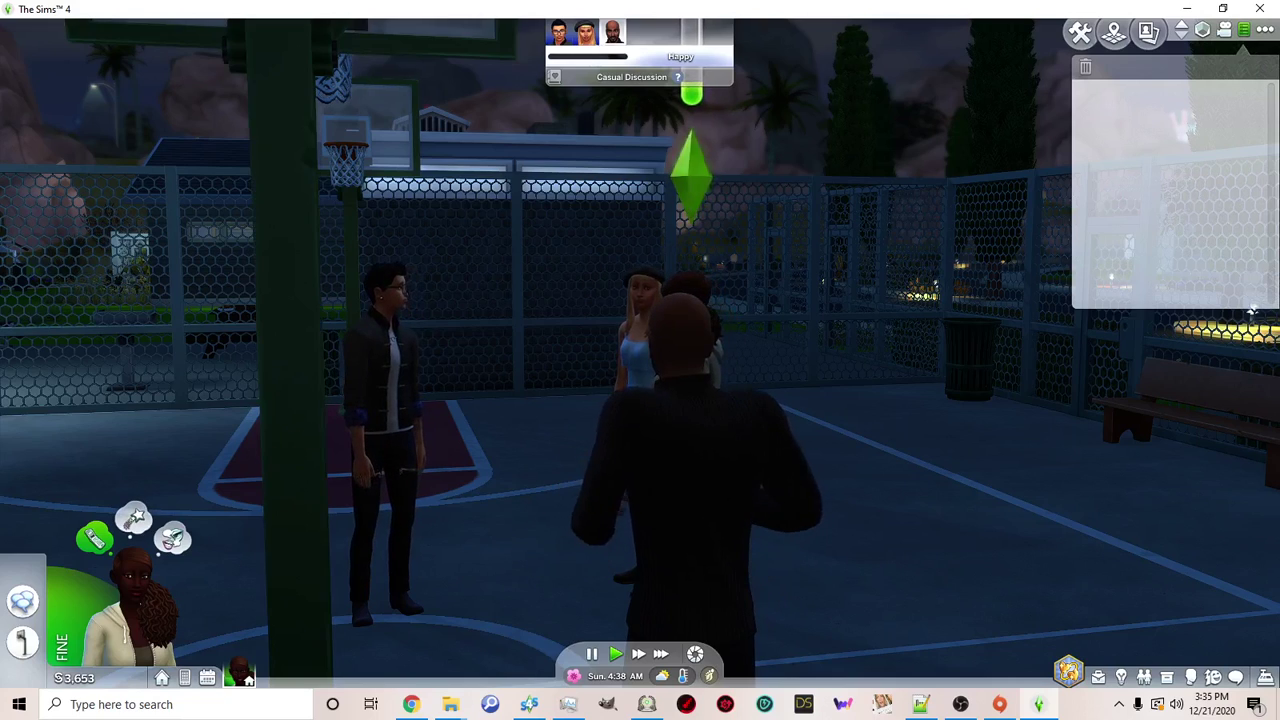
left_click(591, 653)
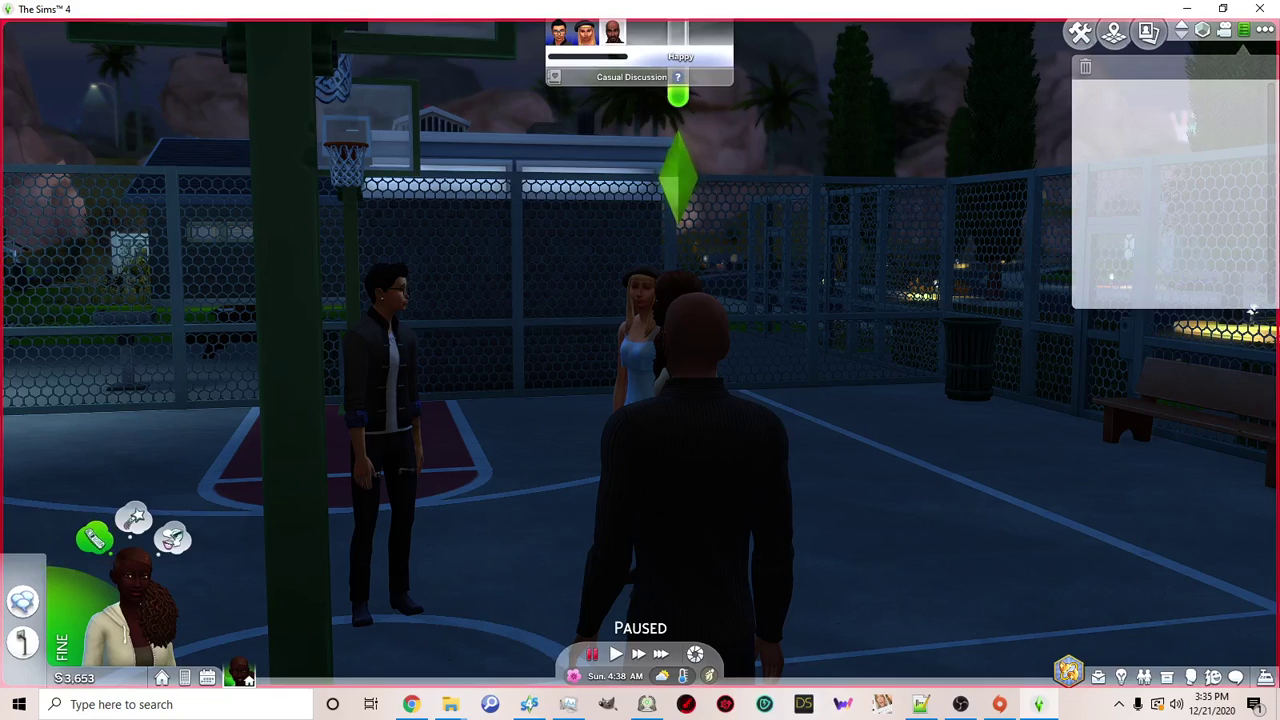